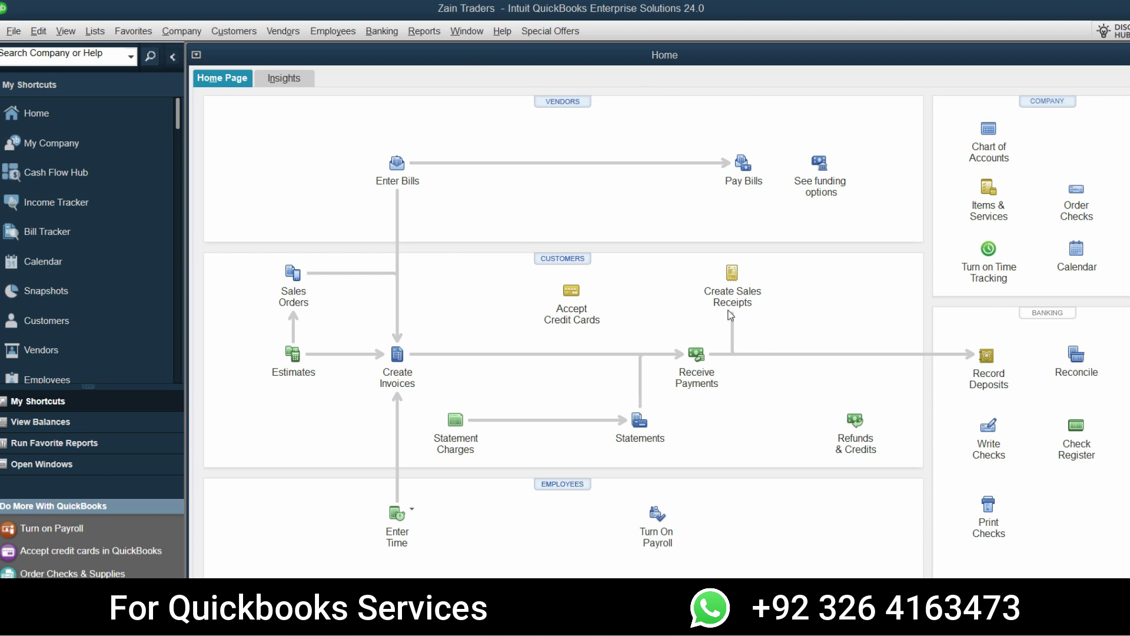
Step: Switch to the Zain Traders opening-balances PDF in Edge
key(alt+Tab)
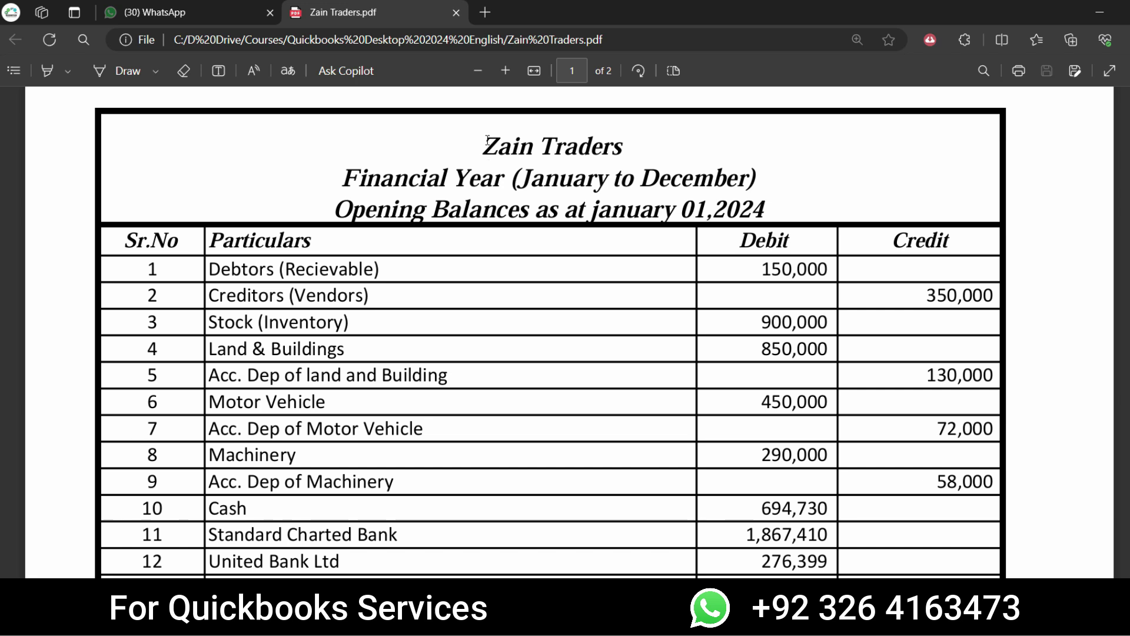
scroll(521, 282, down, 1)
scroll(589, 260, up, 2)
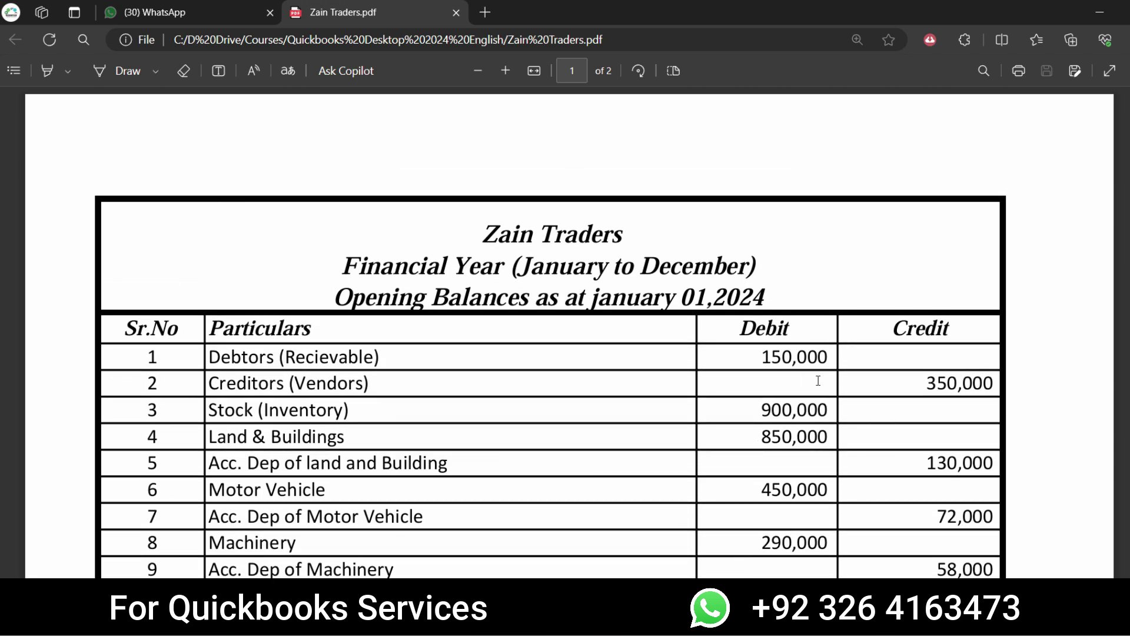
scroll(636, 290, down, 3)
scroll(638, 290, up, 2)
scroll(571, 172, down, 1)
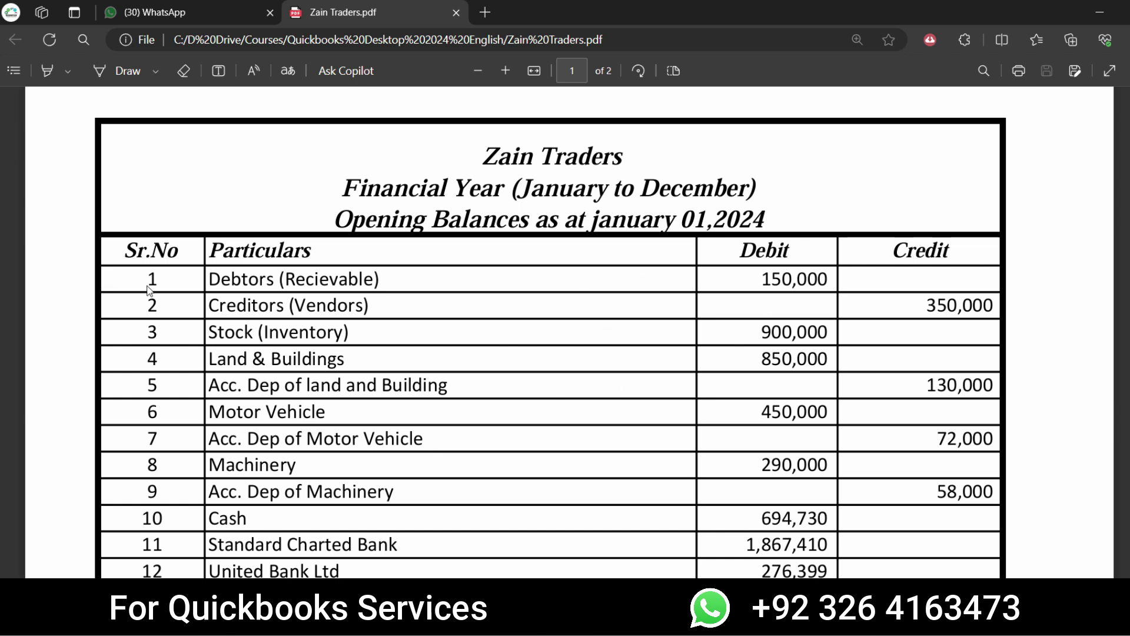
scroll(443, 313, down, 3)
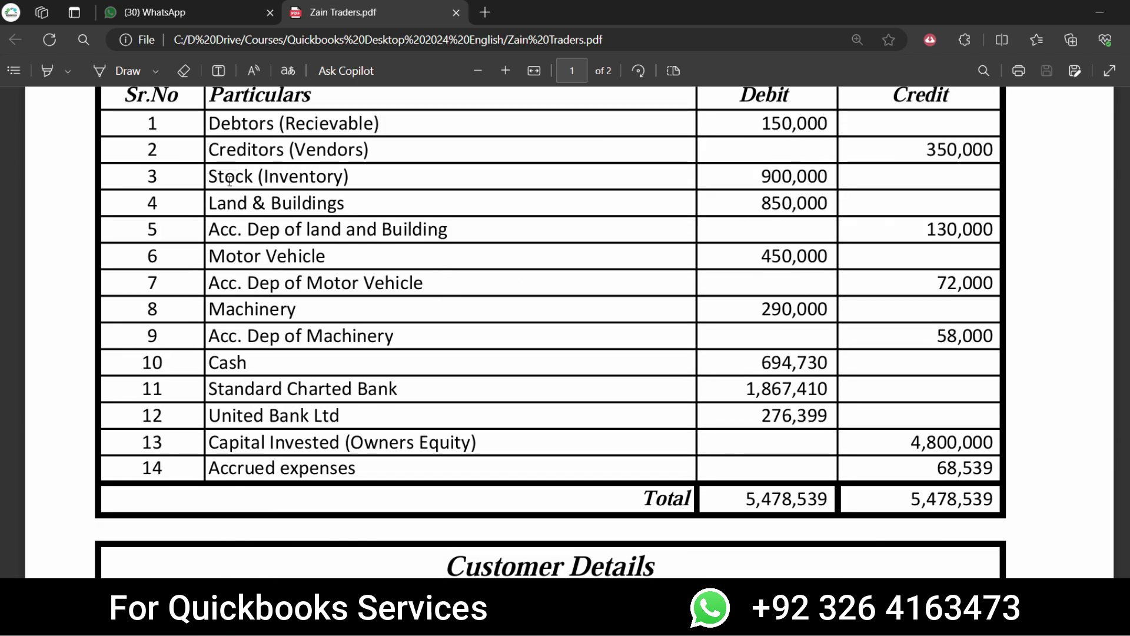
scroll(438, 338, up, 2)
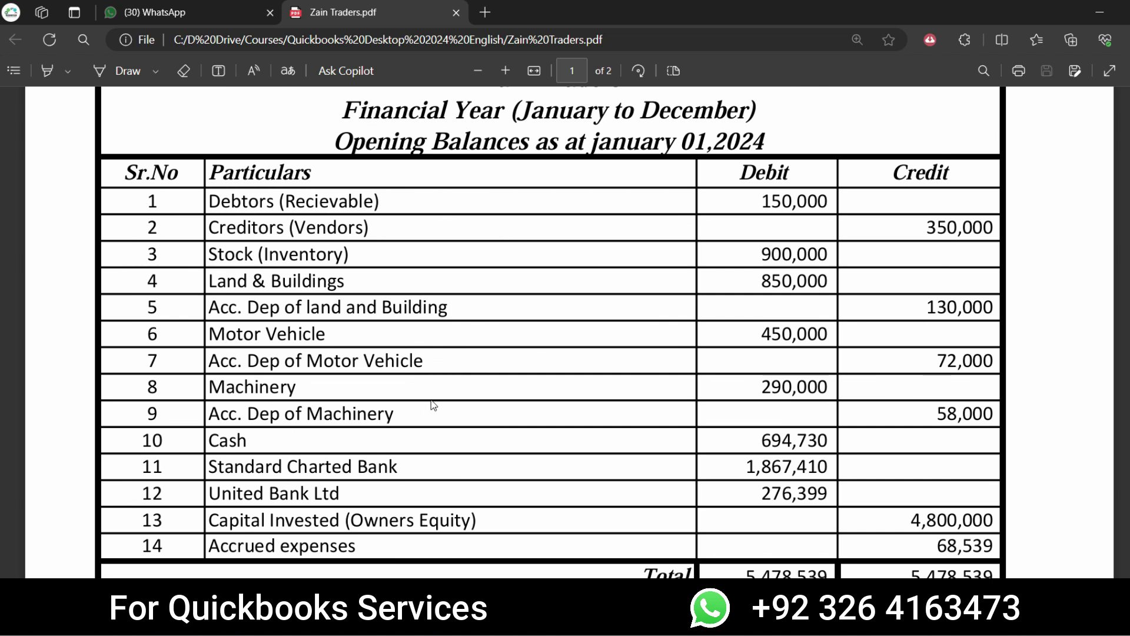
scroll(417, 333, up, 1)
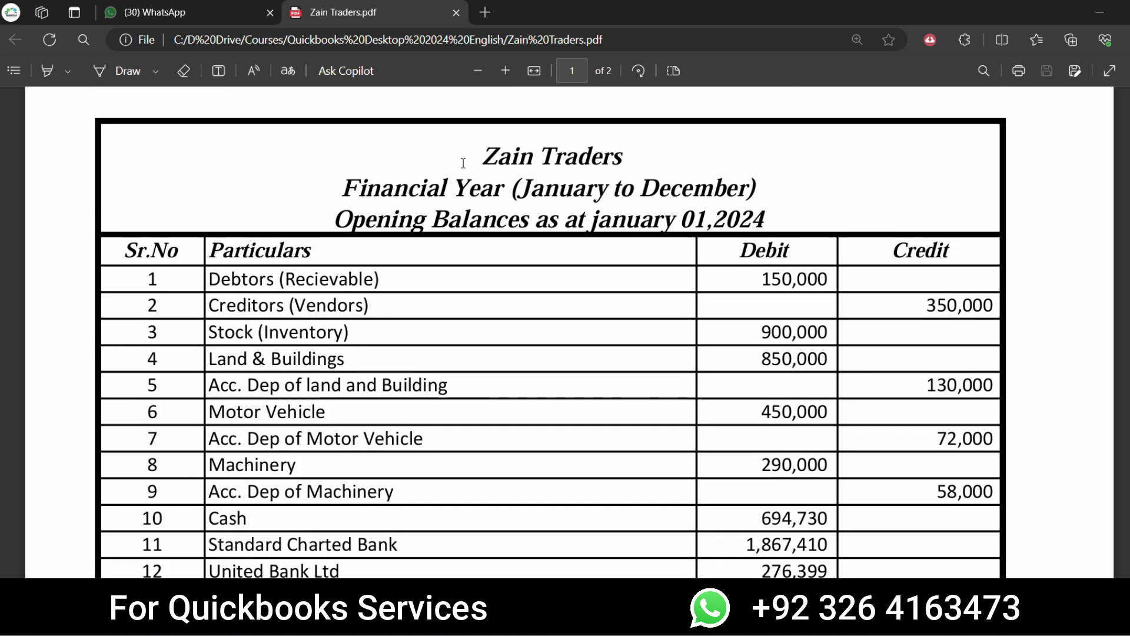
drag(463, 159, 659, 157)
click(682, 65)
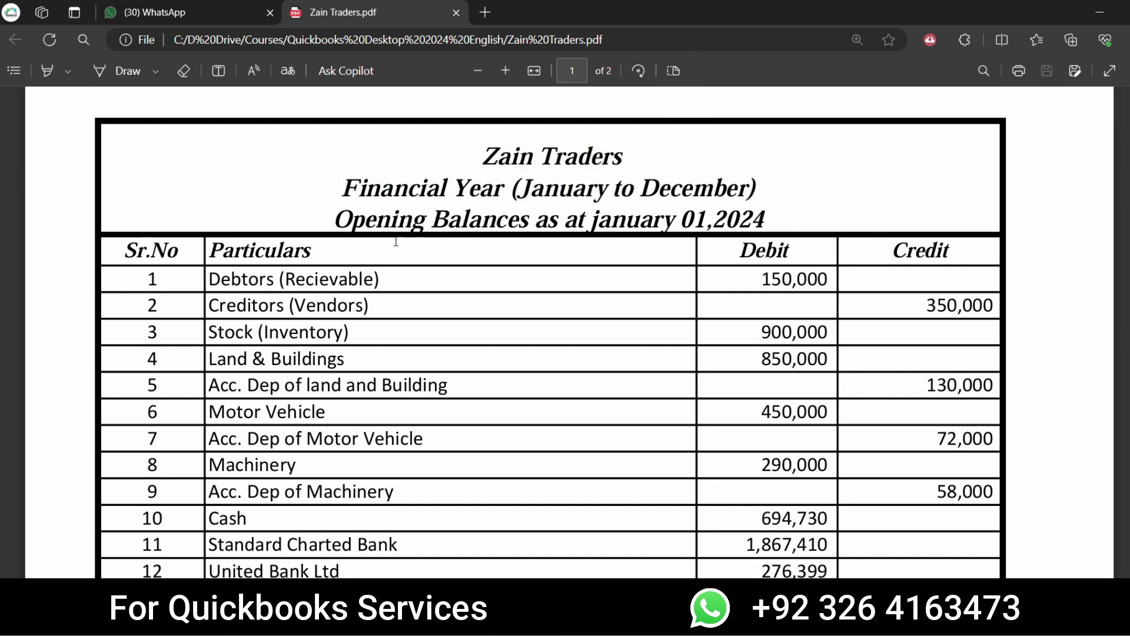
scroll(539, 341, down, 2)
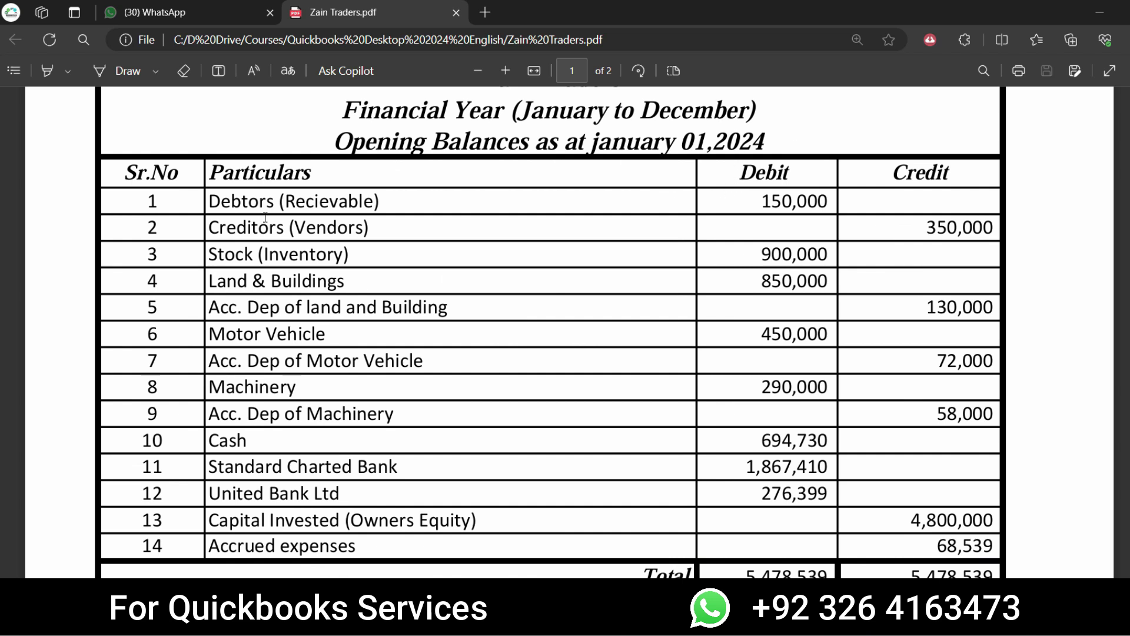
drag(247, 216, 367, 523)
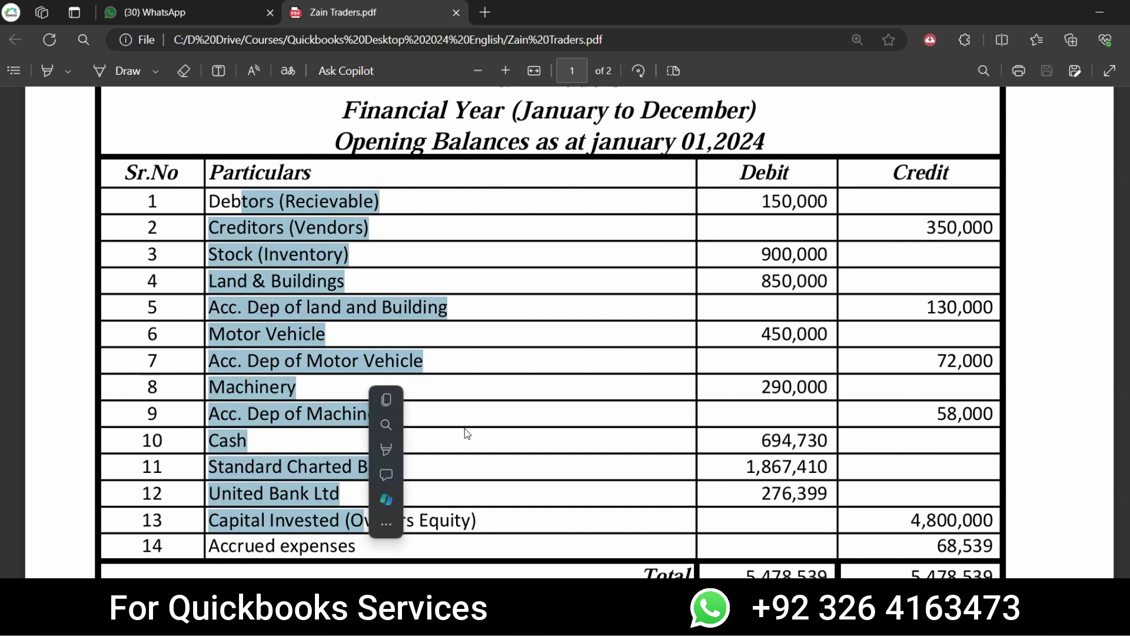
click(468, 435)
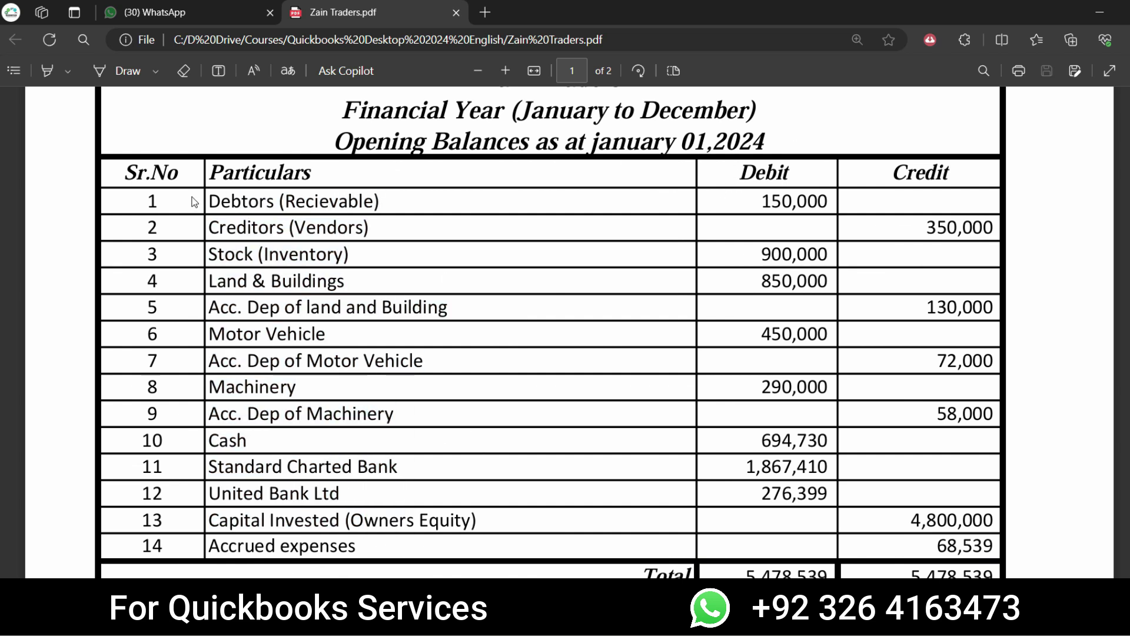
drag(209, 200, 380, 202)
drag(260, 229, 369, 229)
drag(262, 254, 349, 254)
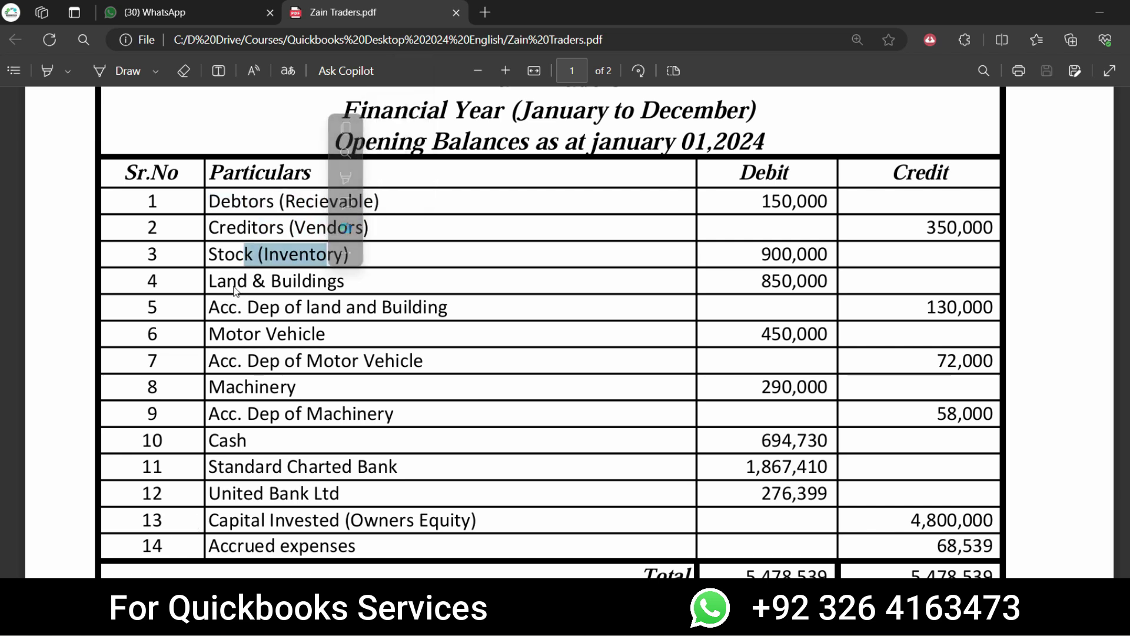
drag(217, 281, 237, 280)
right_click(222, 288)
click(222, 288)
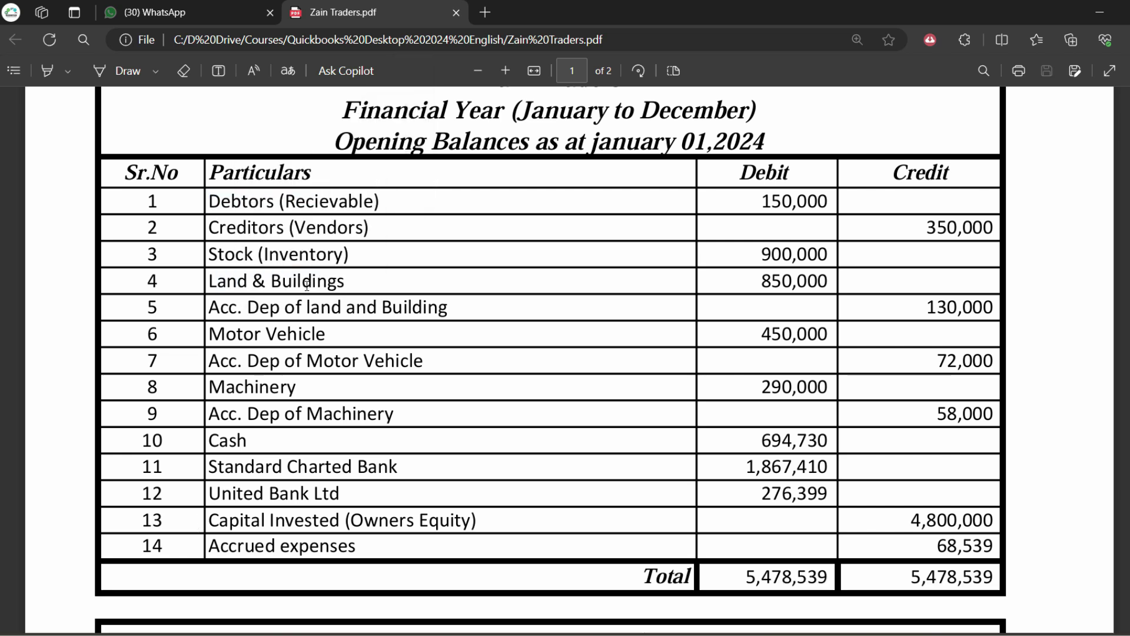
drag(345, 281, 248, 282)
click(309, 336)
triple_click(384, 203)
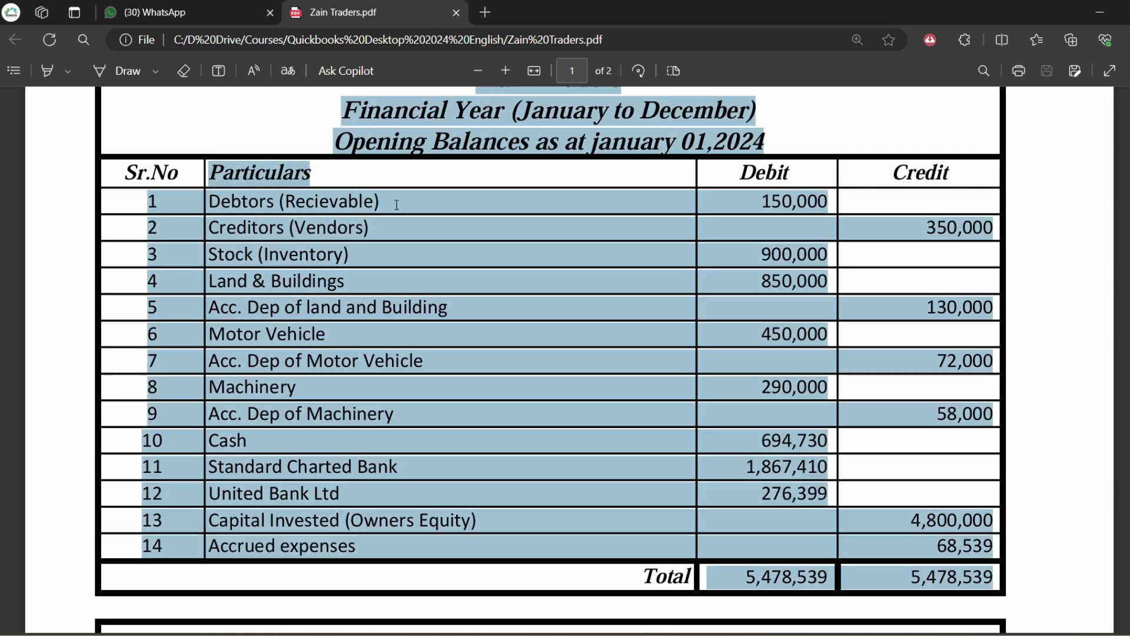
click(384, 202)
drag(764, 203, 709, 203)
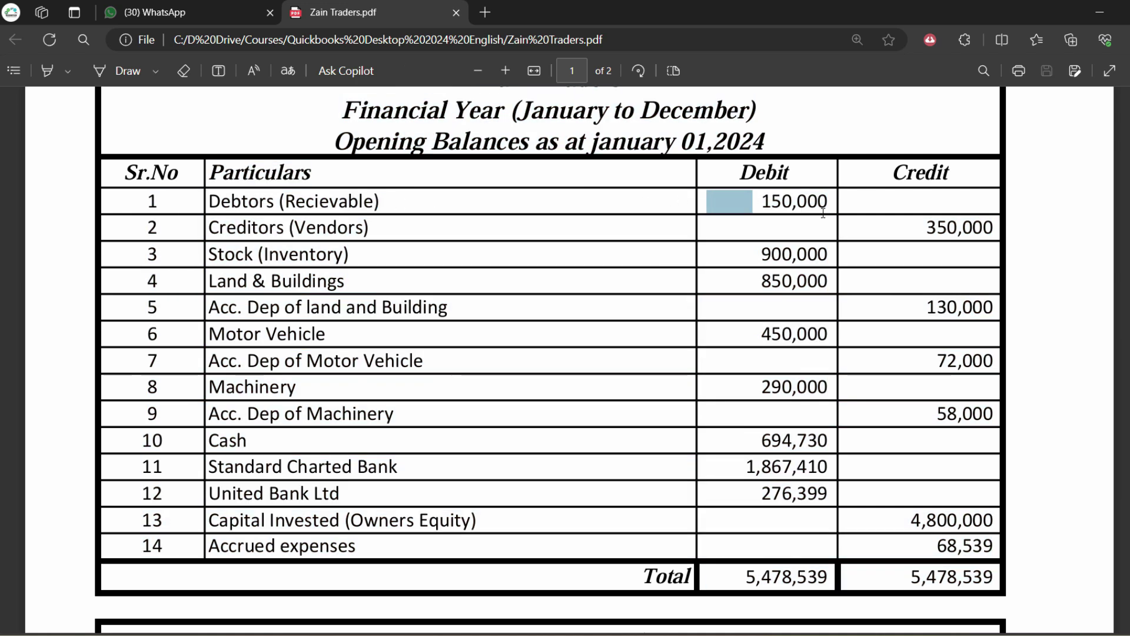
click(750, 232)
drag(268, 204, 357, 203)
drag(285, 228, 350, 229)
triple_click(279, 255)
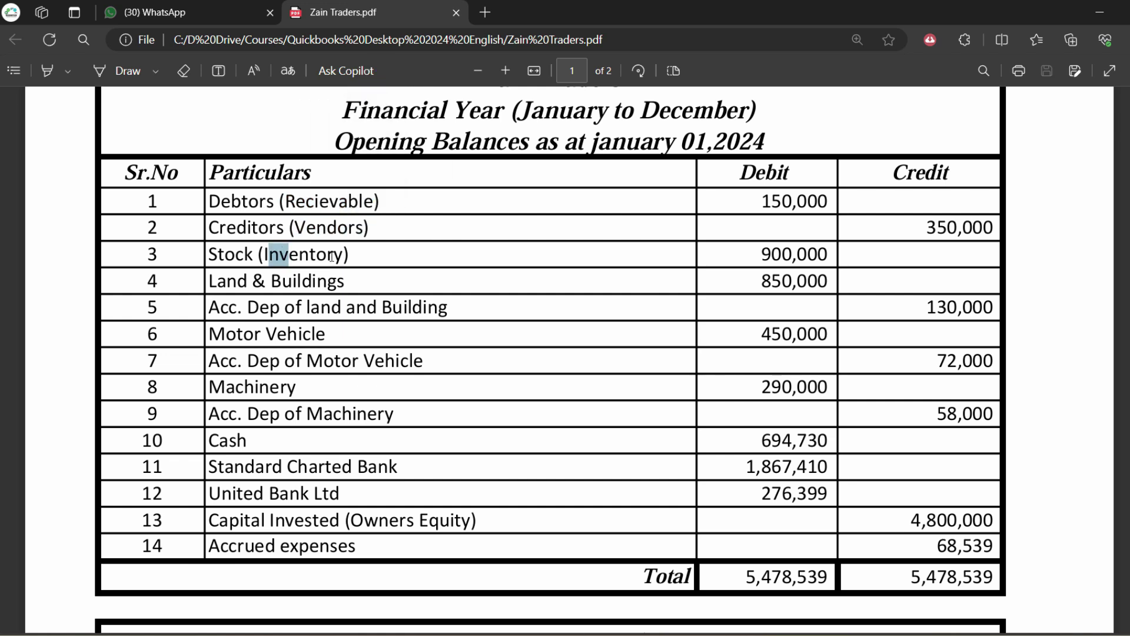
click(351, 205)
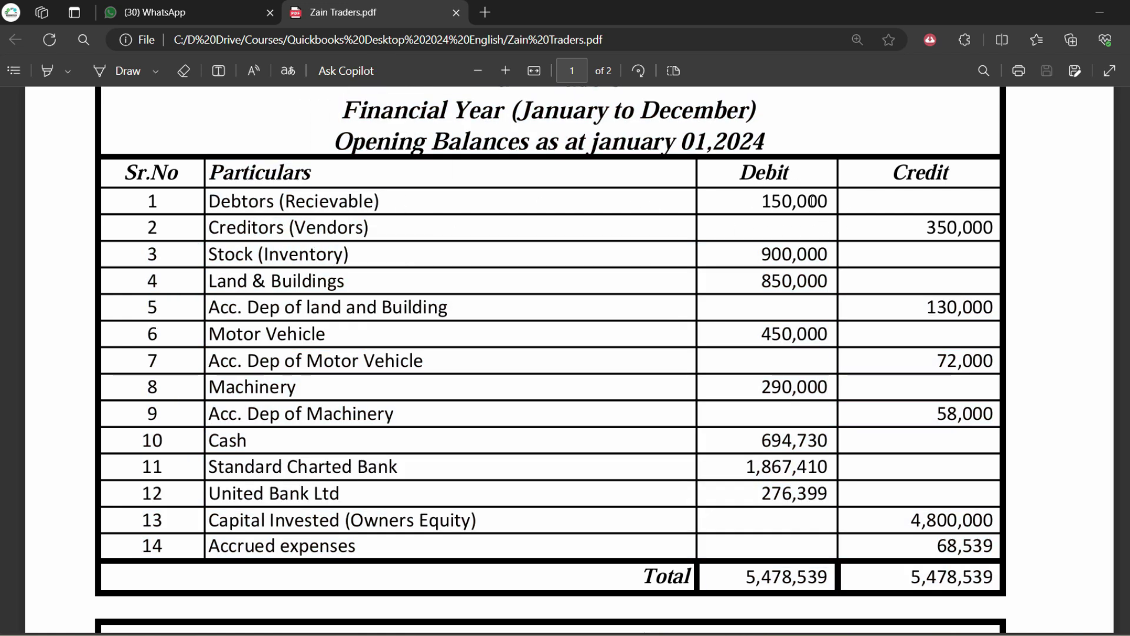
Step: Scroll the PDF to review the Customer Details heading and the account names table
scroll(755, 218, down, 4)
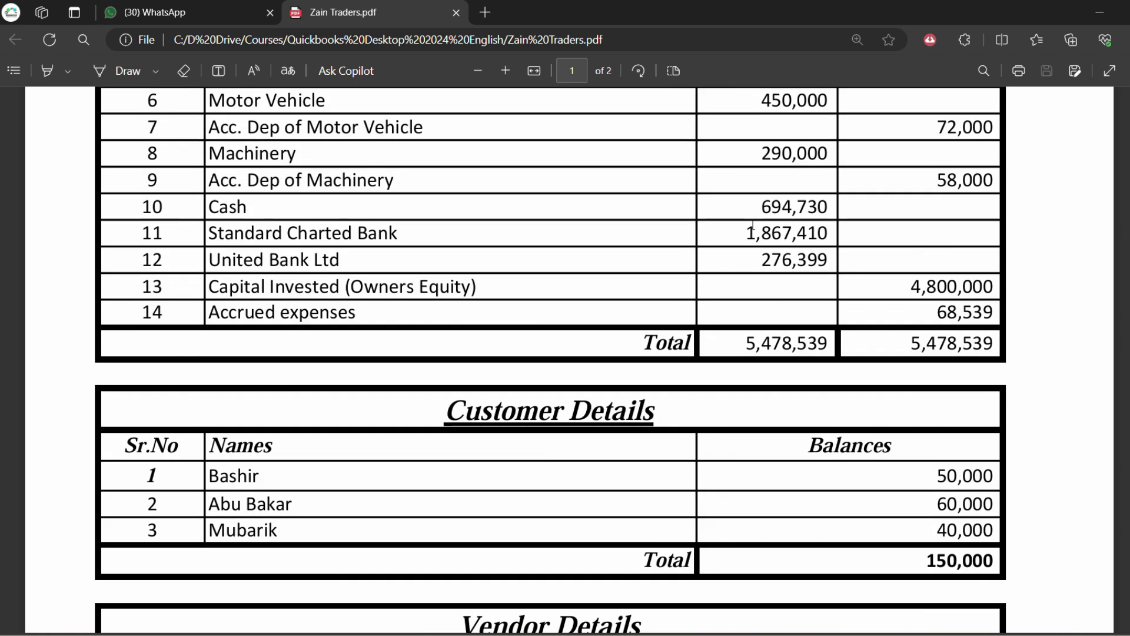
drag(499, 414, 602, 414)
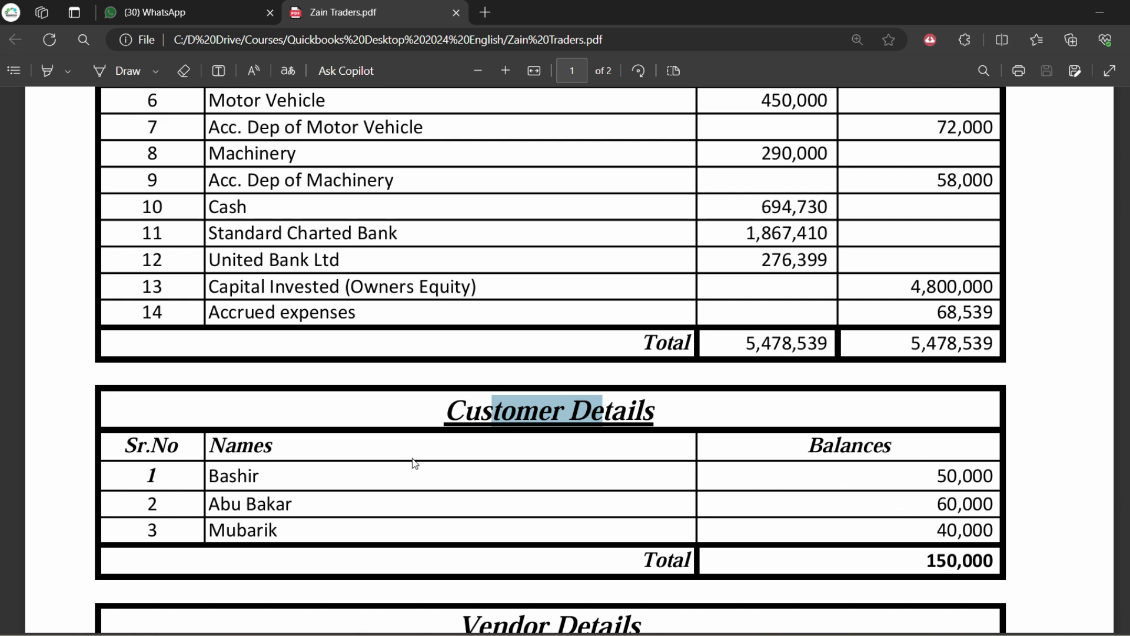
scroll(766, 477, up, 7)
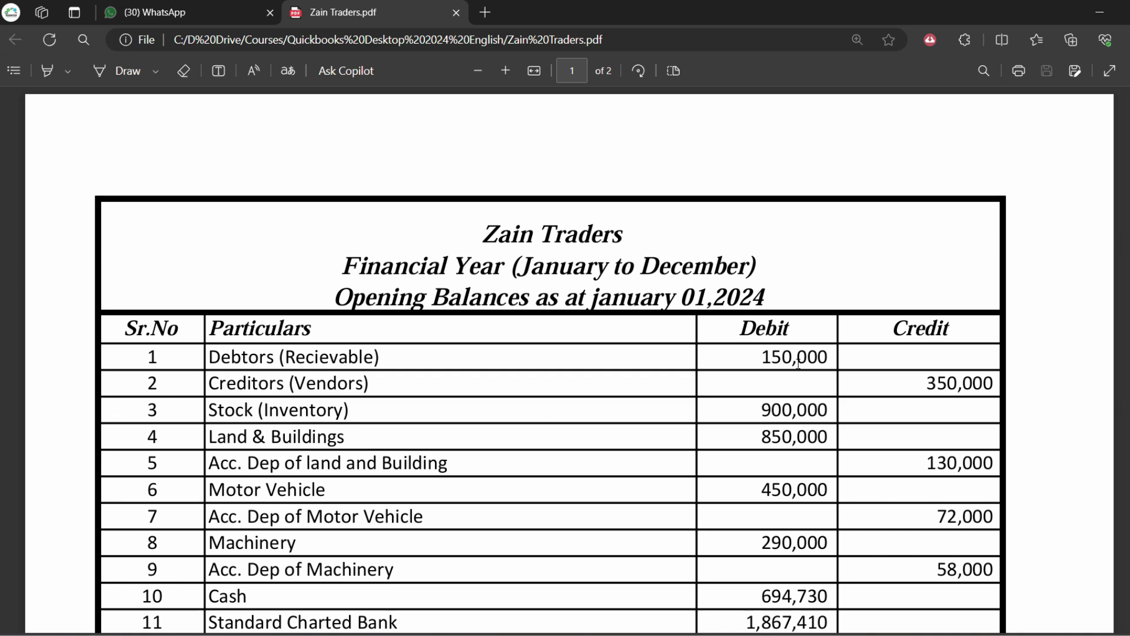
drag(208, 357, 484, 349)
click(484, 349)
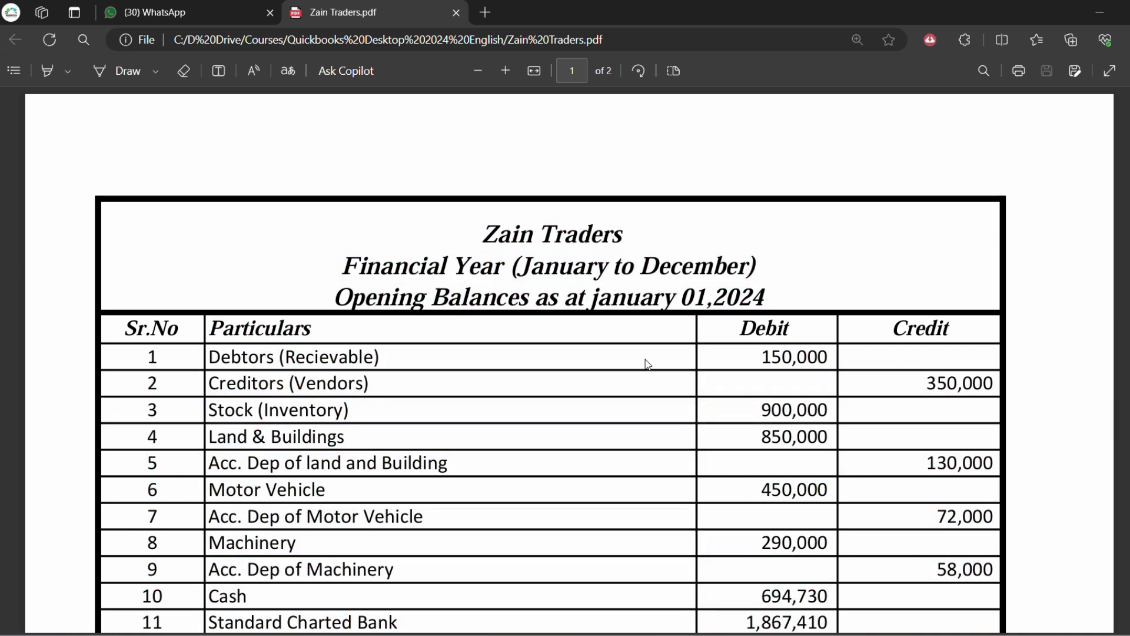
Step: Highlight Land & Buildings as the next account, then bring up QuickBooks' Chart of Accounts
scroll(736, 360, down, 3)
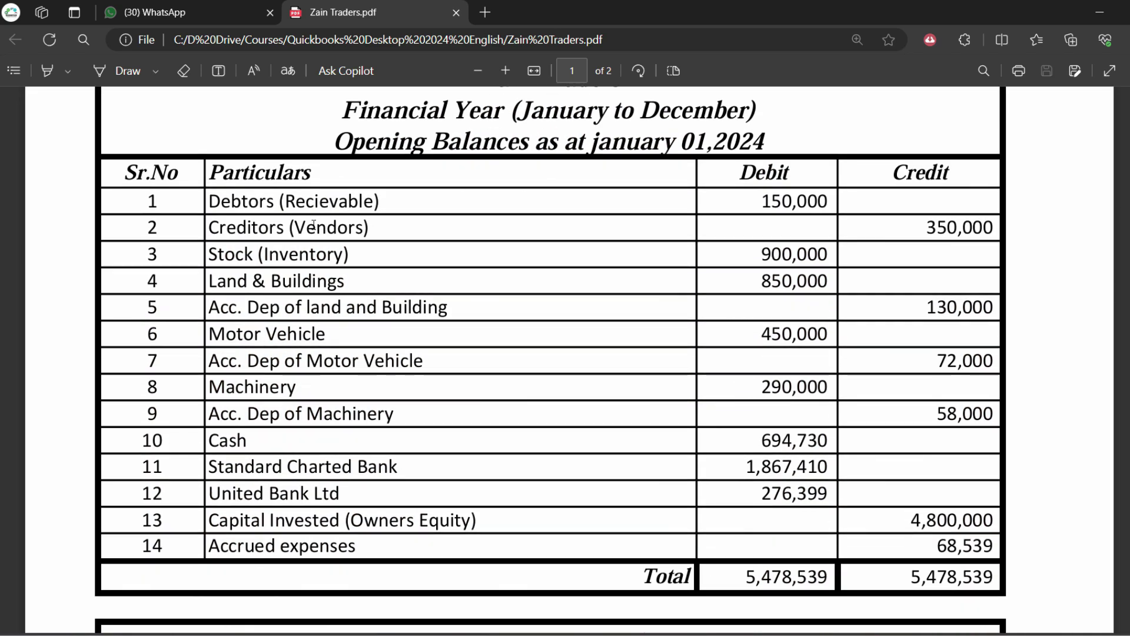
triple_click(292, 281)
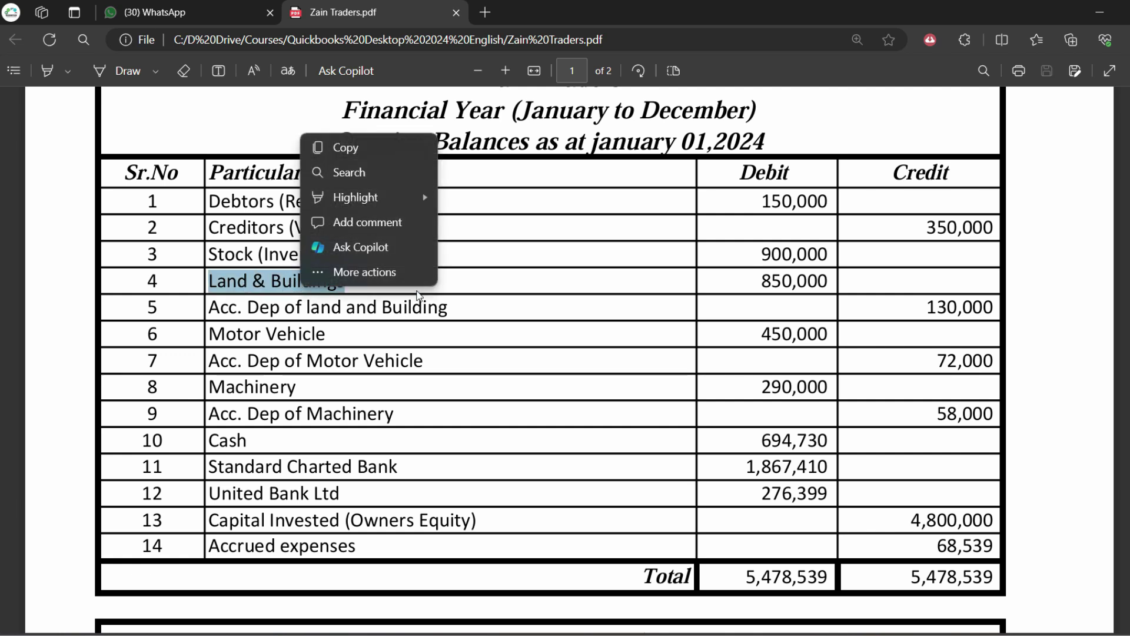
right_click(399, 293)
click(317, 285)
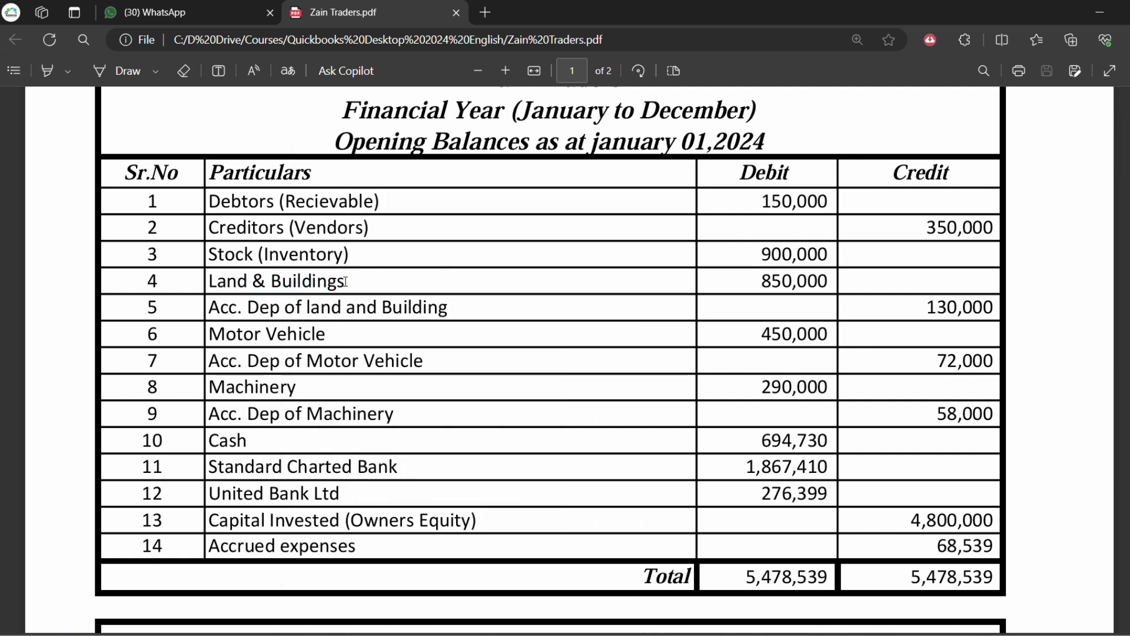
drag(346, 281, 252, 280)
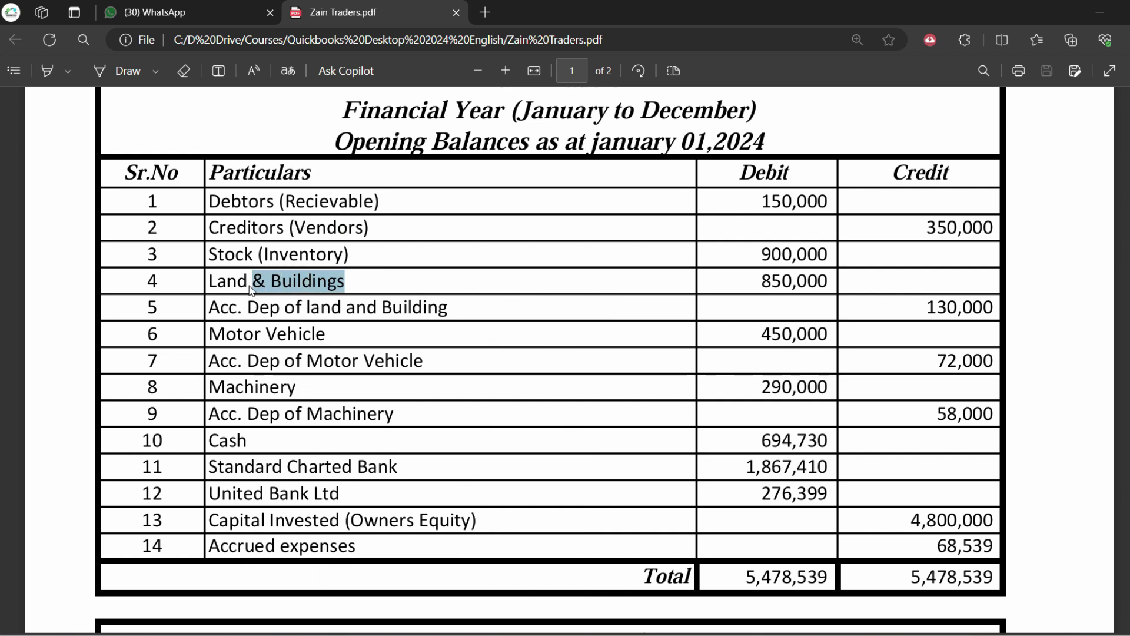
click(205, 283)
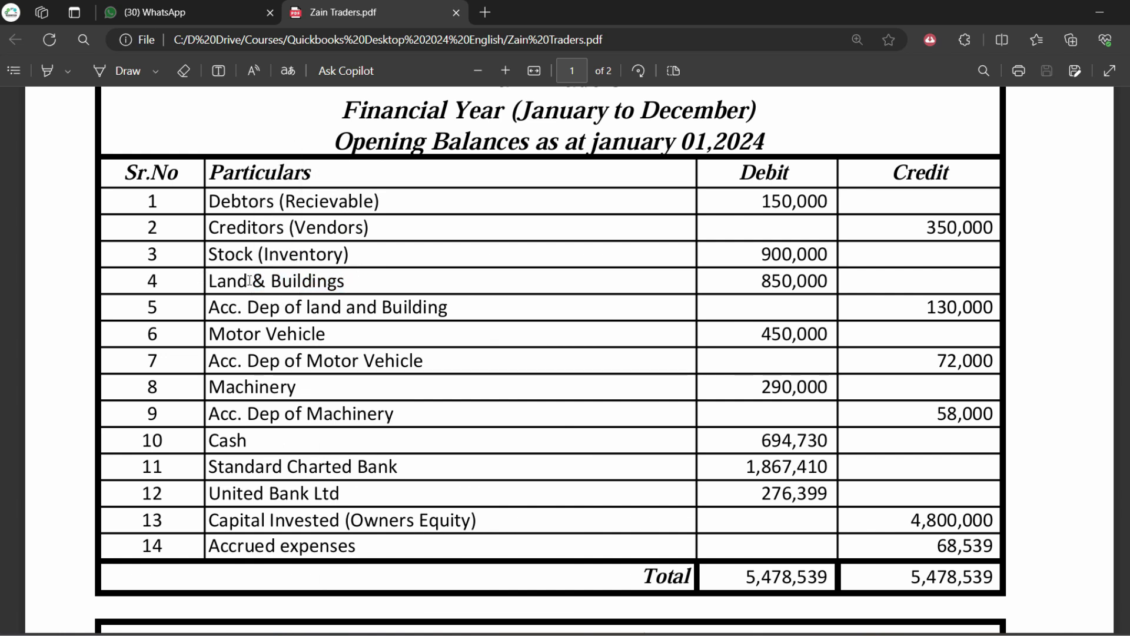
drag(345, 282, 267, 282)
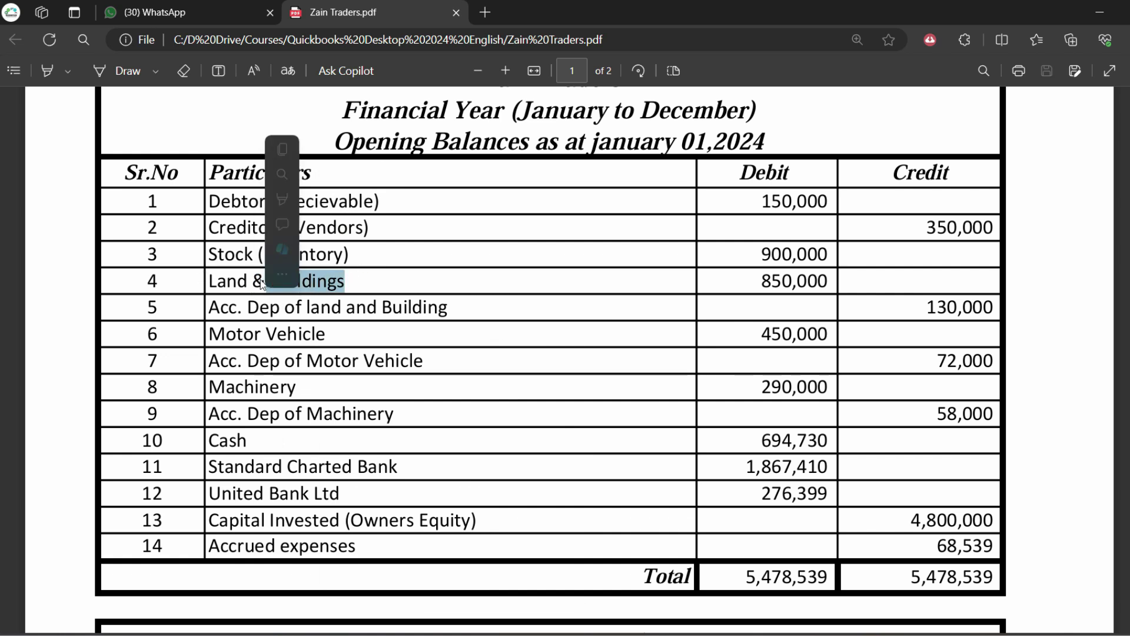
click(441, 281)
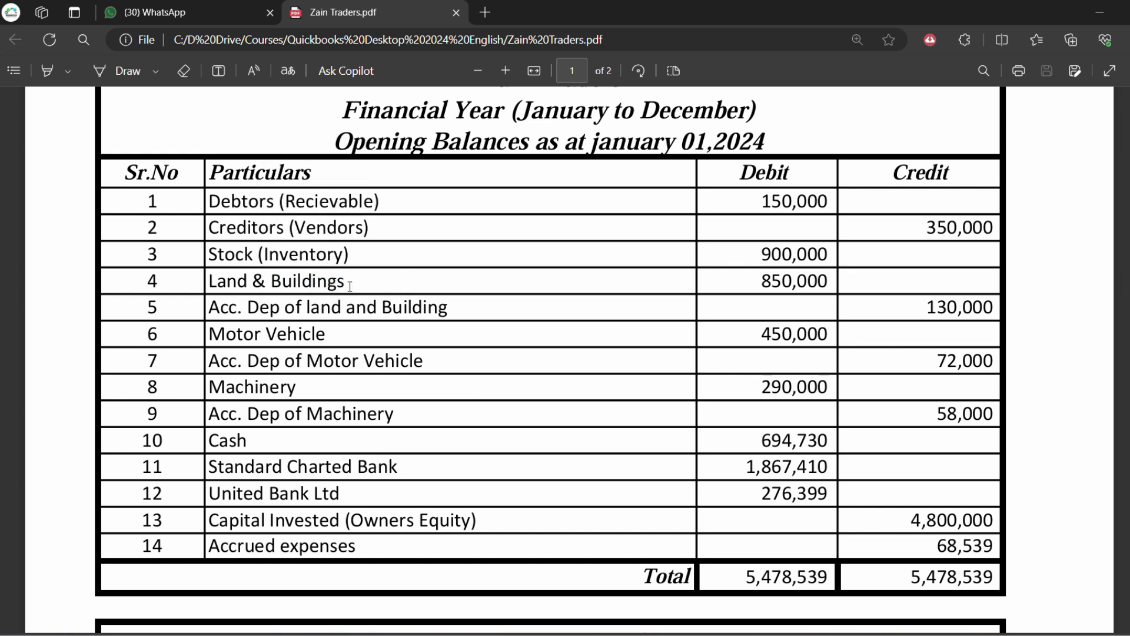
drag(351, 283, 207, 283)
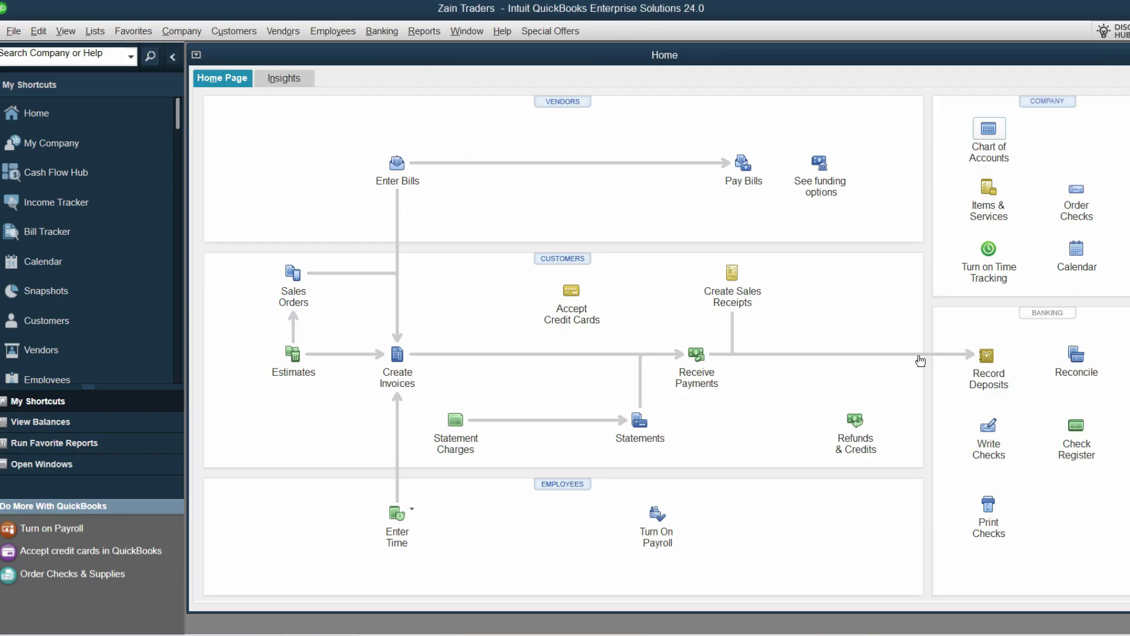
click(989, 139)
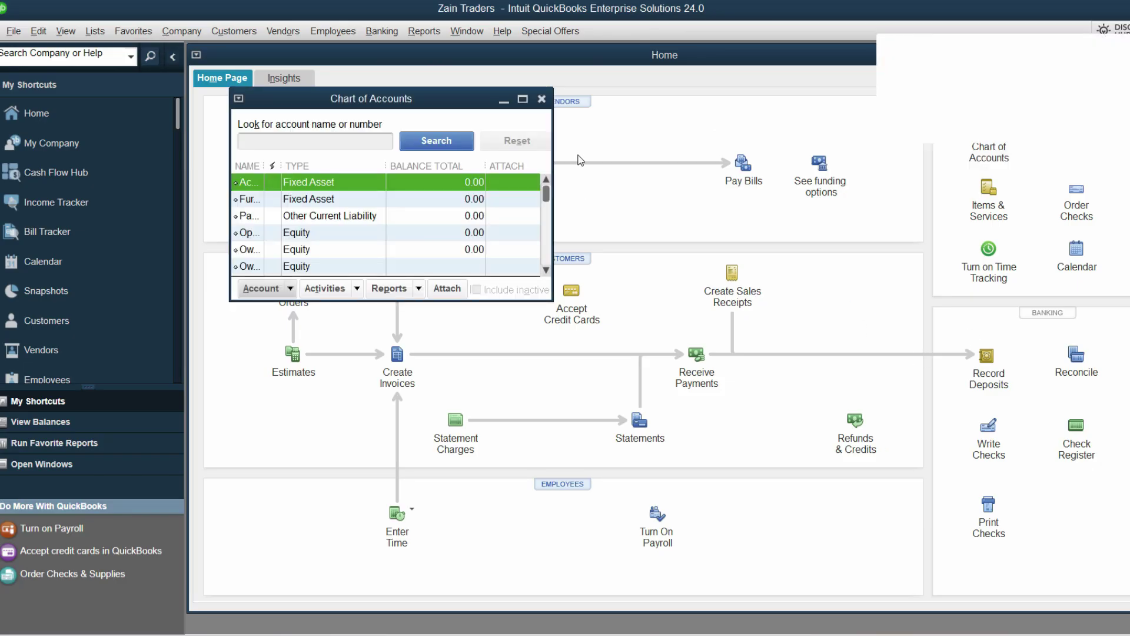
click(523, 98)
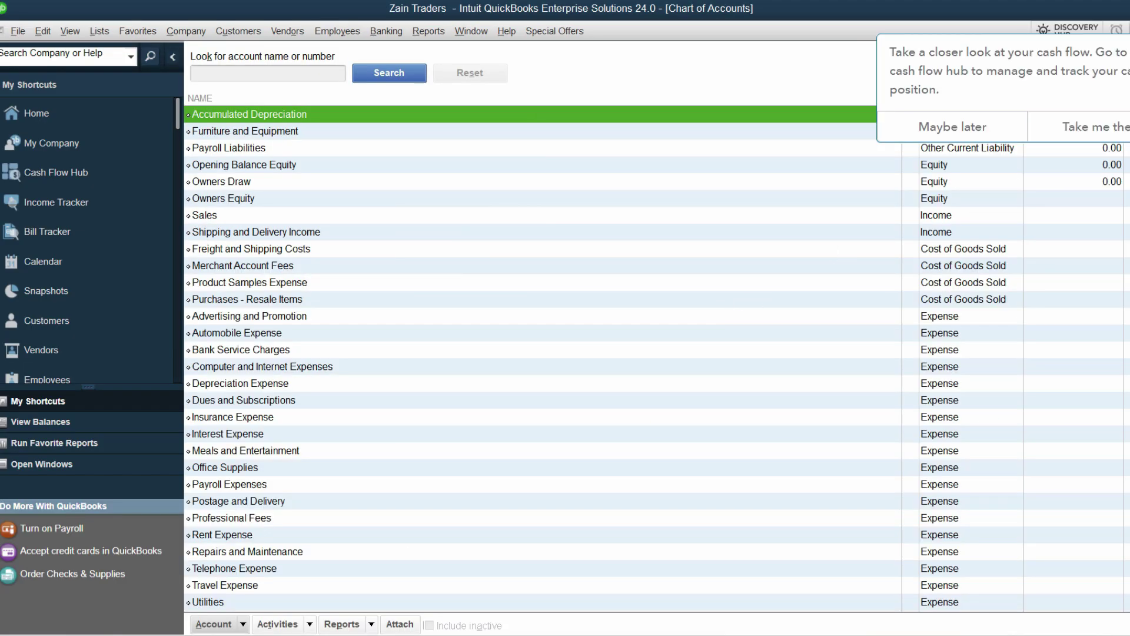
click(1095, 130)
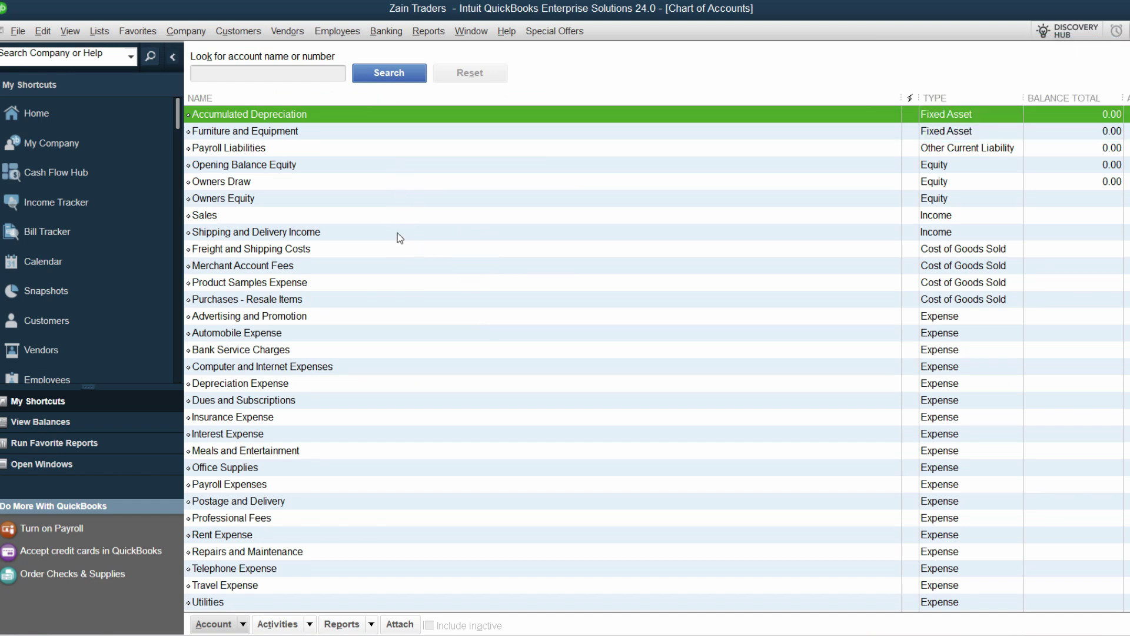
scroll(412, 283, down, 1)
scroll(466, 321, up, 1)
click(292, 131)
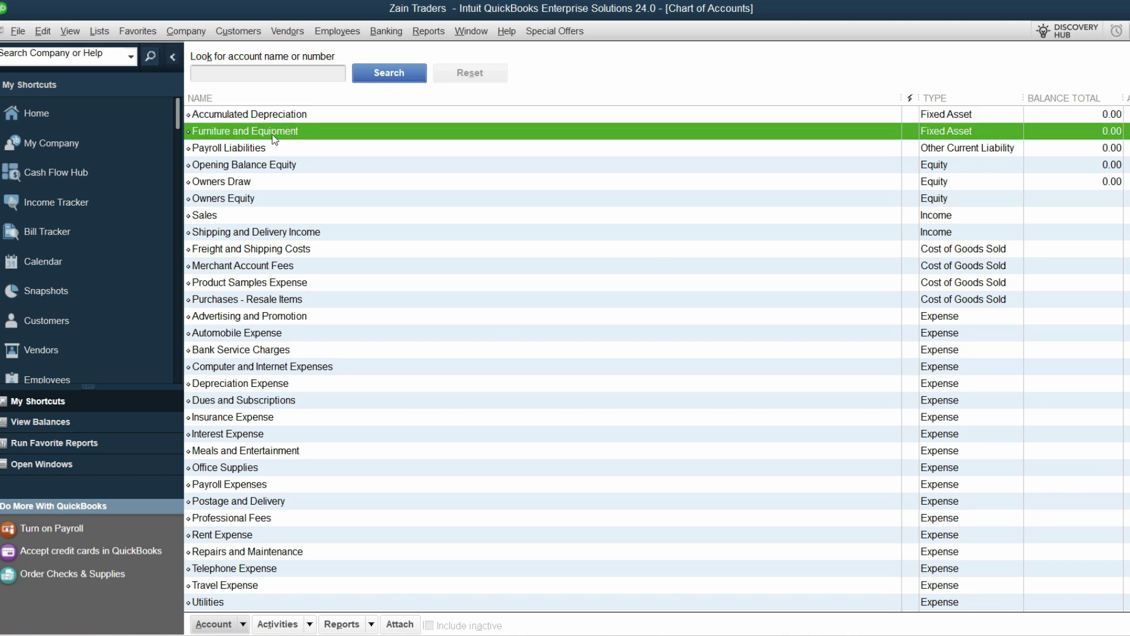
key(alt+Tab)
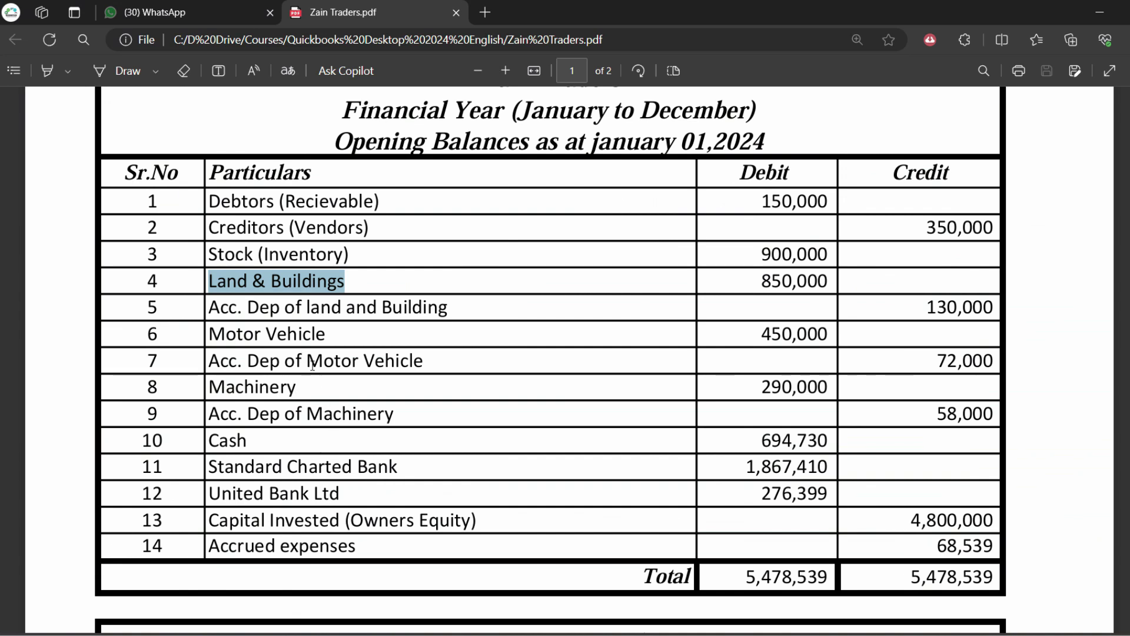
click(360, 367)
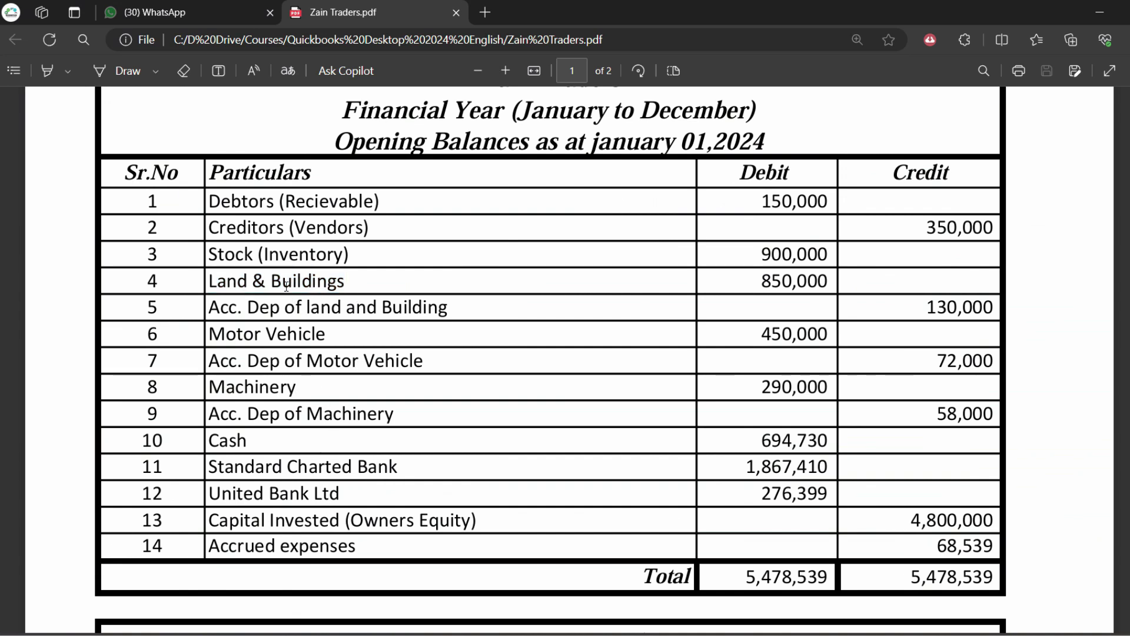
key(alt+Tab)
key(Up)
key(Down)
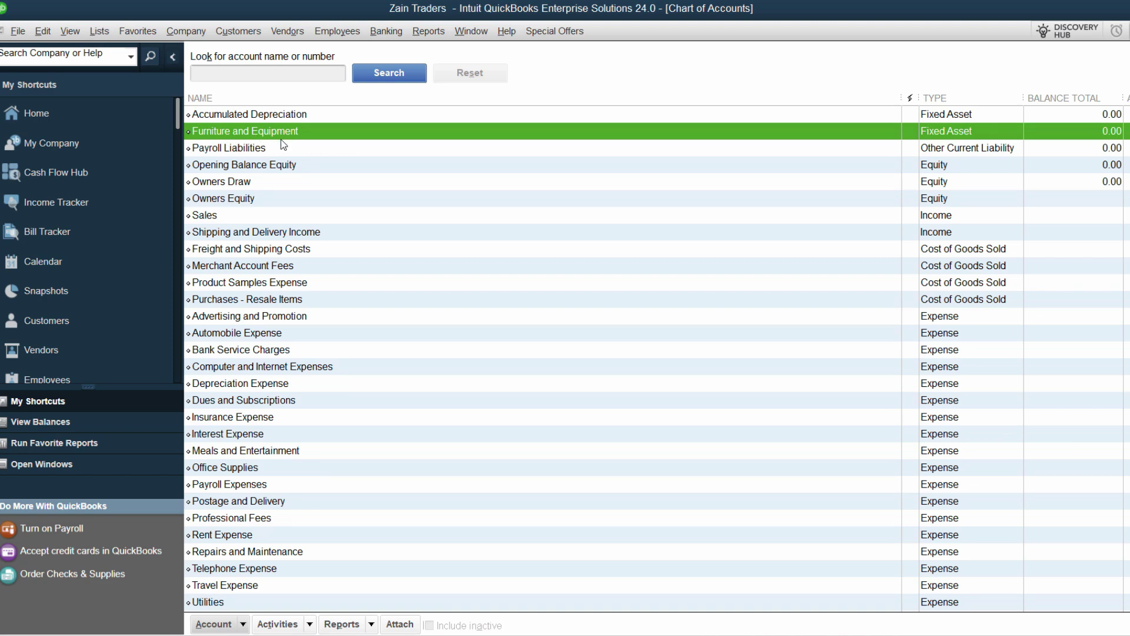
Step: Open Furniture and Equipment for editing, cancel without changes, then show the Account actions list
right_click(282, 135)
click(320, 196)
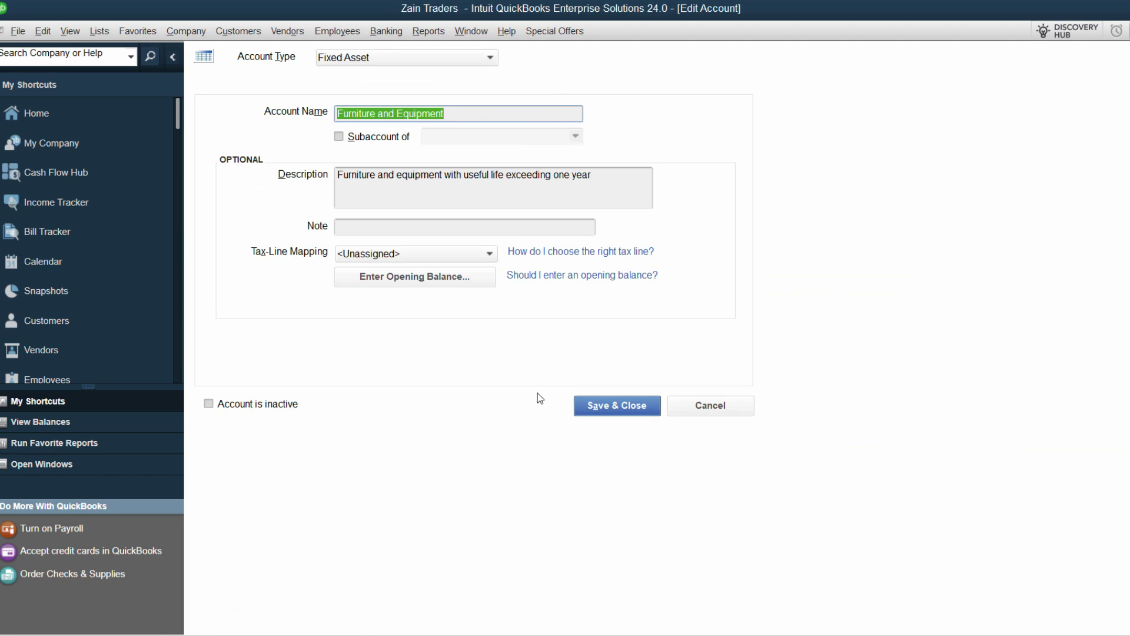
click(710, 406)
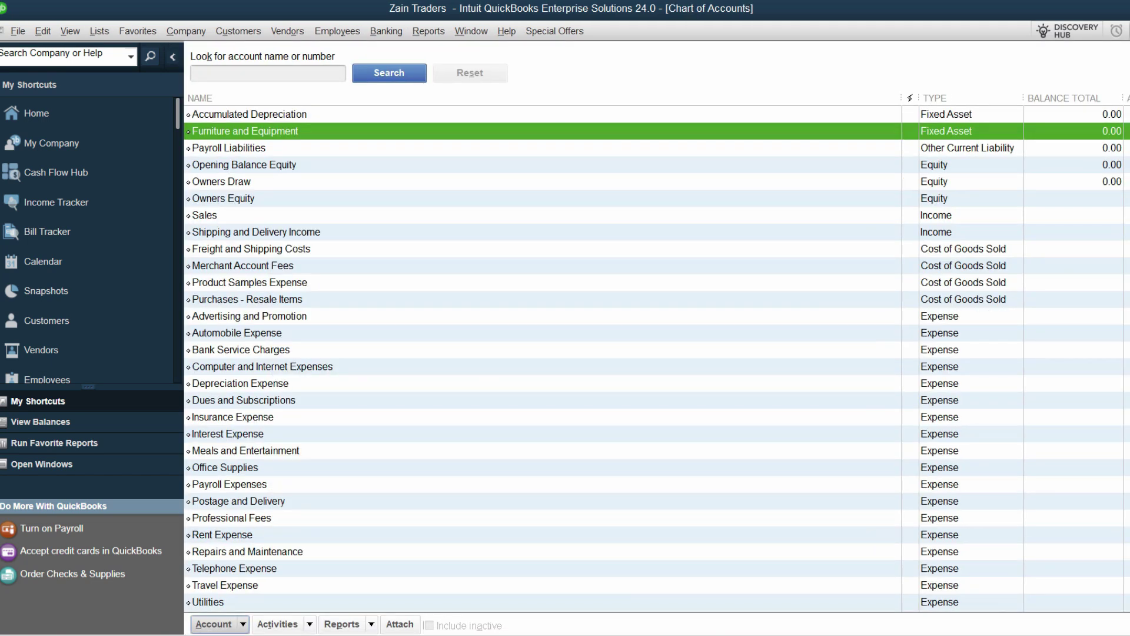
click(235, 626)
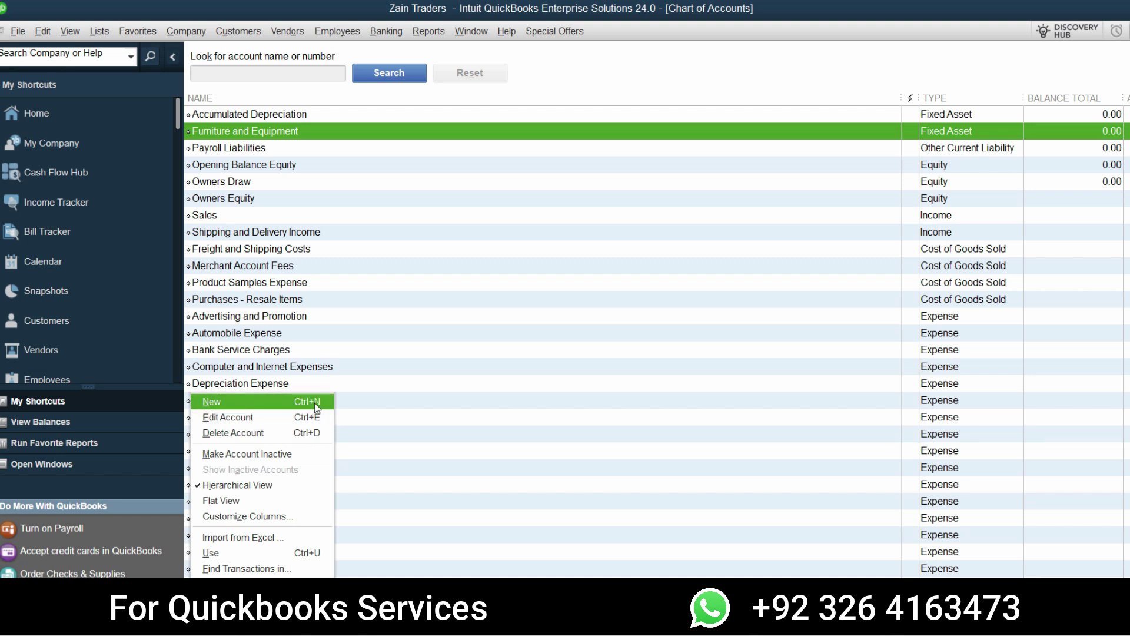
Step: Dismiss the Account actions list and start a new account with Ctrl+N
click(414, 384)
key(m)
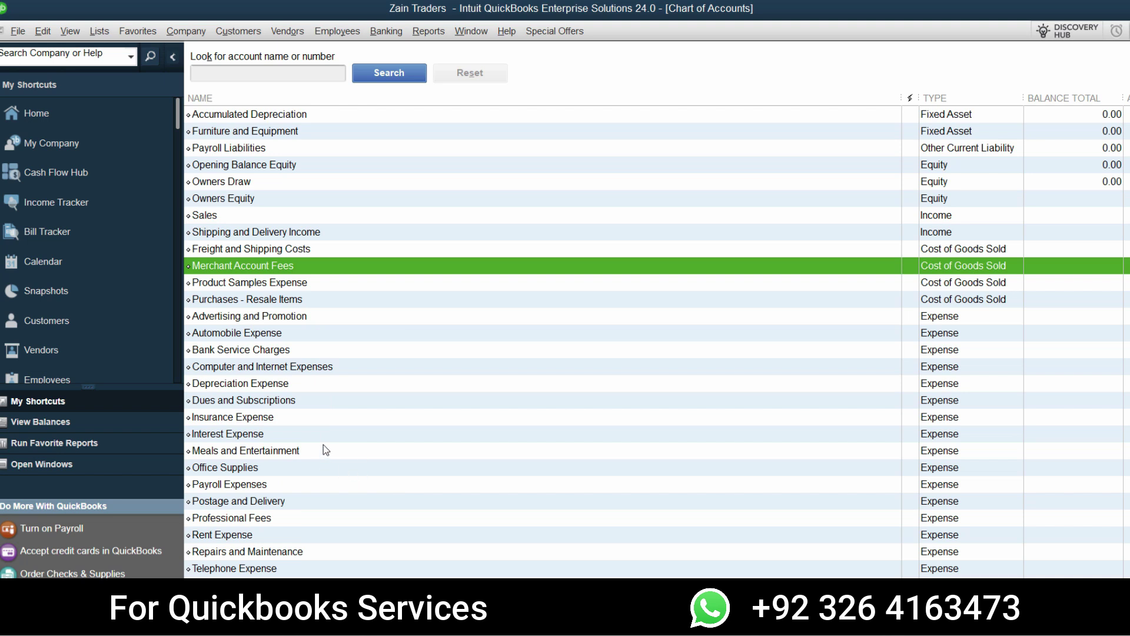
key(ctrl+n)
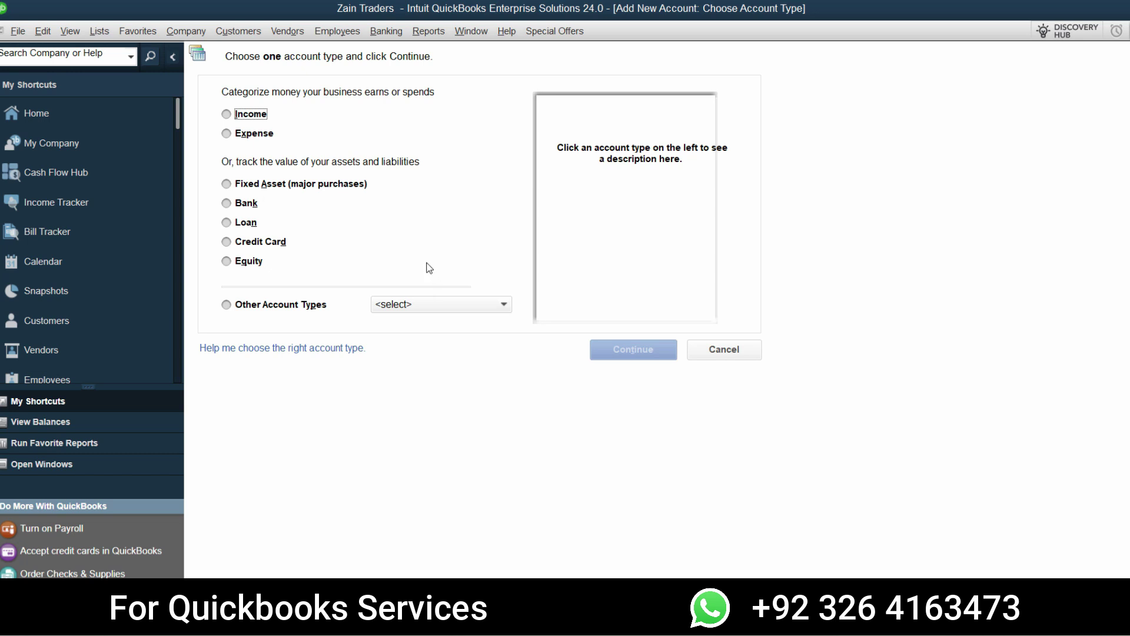
Step: Compare the Bank, Other Current Asset and Other Asset account types
click(277, 187)
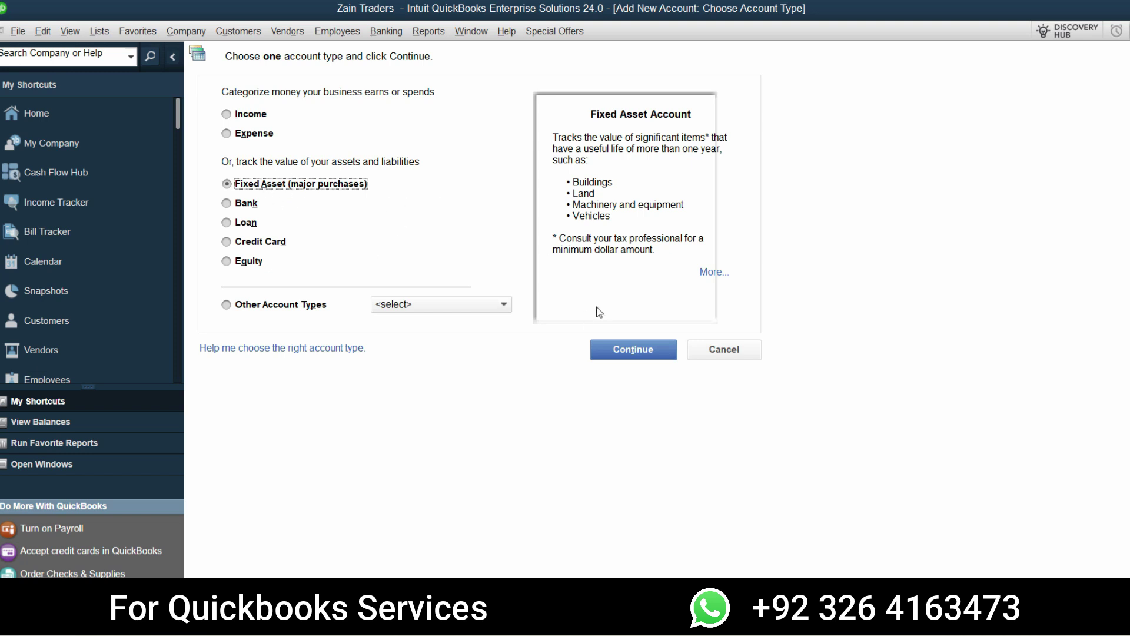
click(255, 203)
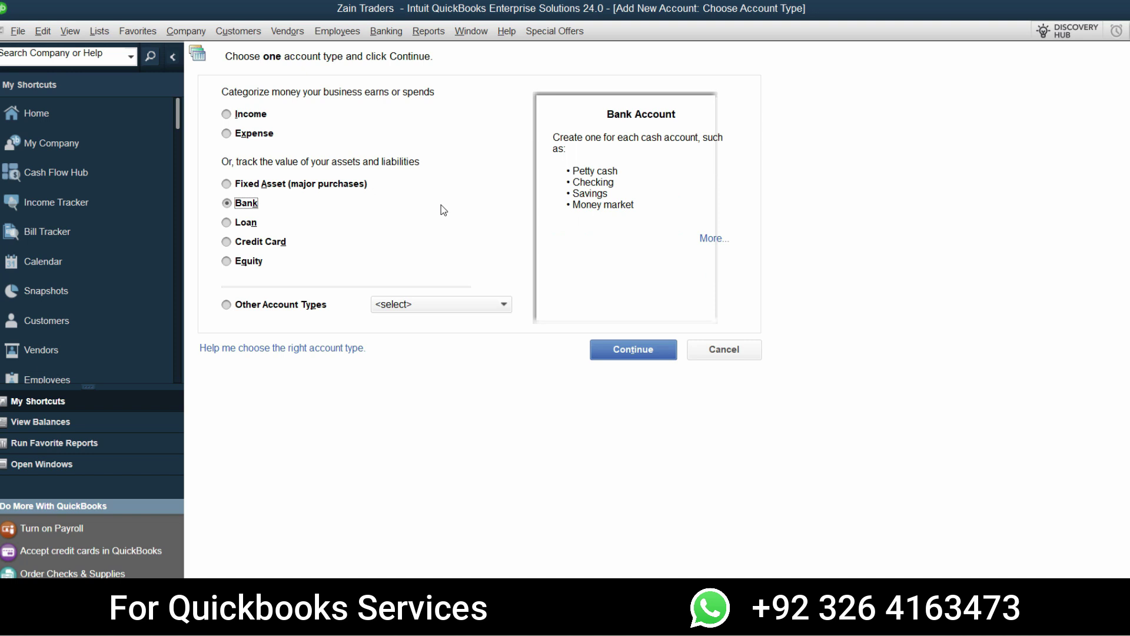
click(441, 304)
click(432, 339)
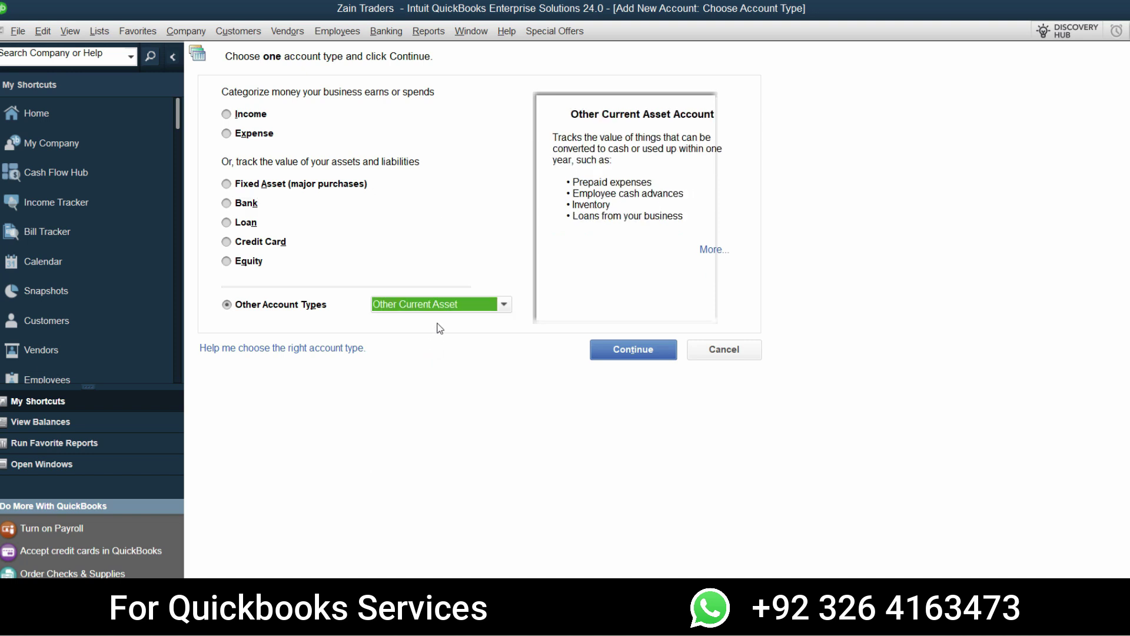
click(444, 306)
click(427, 304)
click(426, 304)
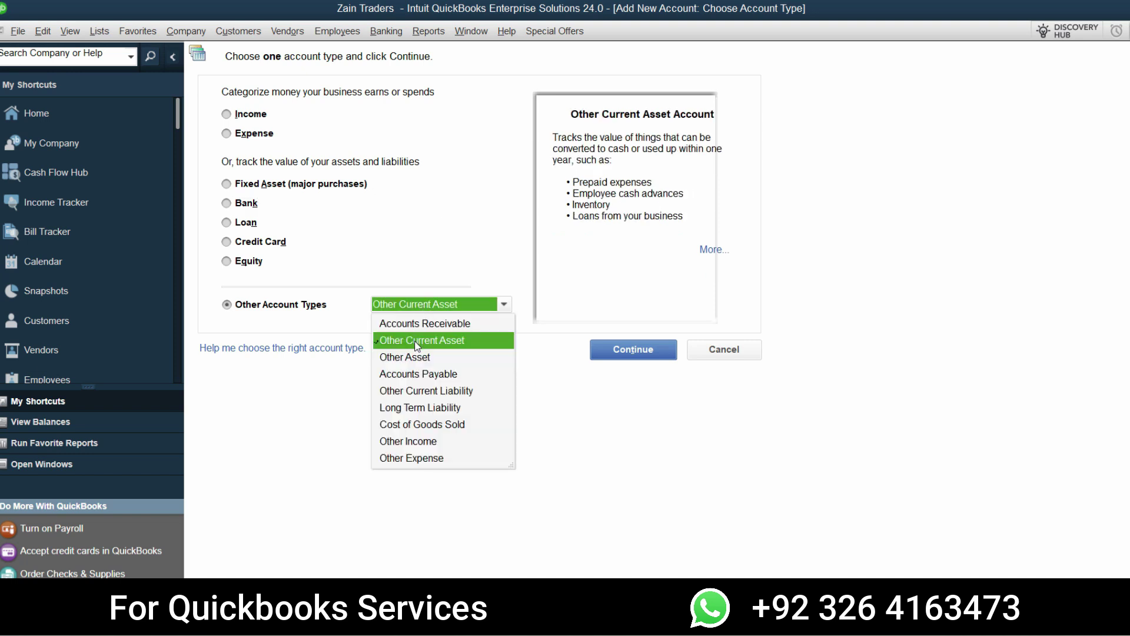
click(407, 359)
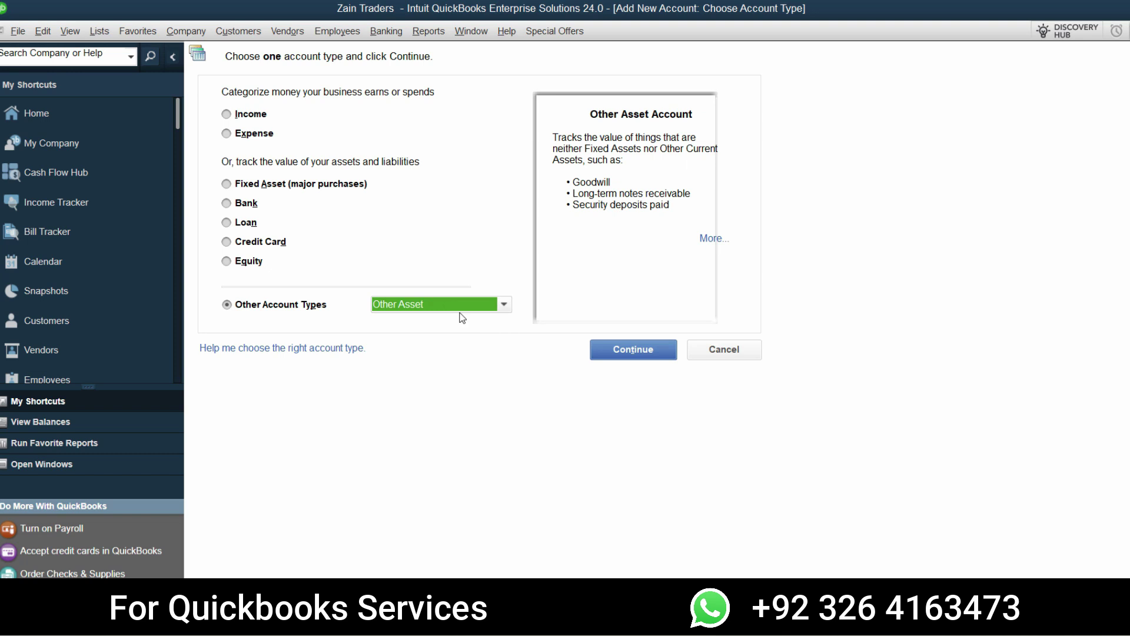
Step: Settle on Fixed Asset as the account type and continue to its form
click(475, 310)
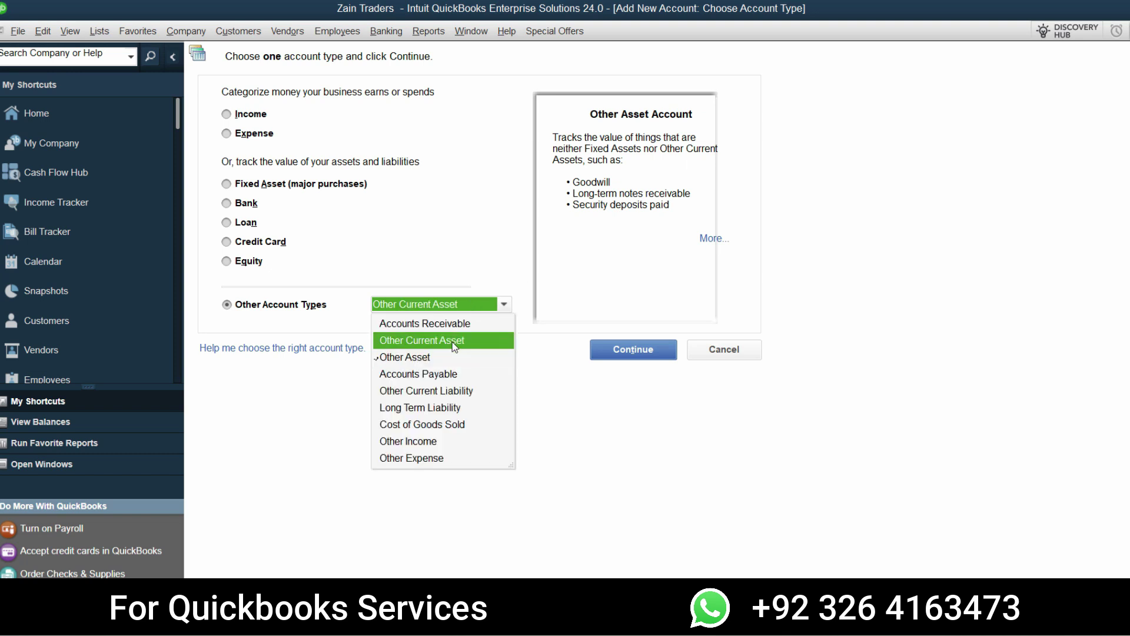
click(452, 342)
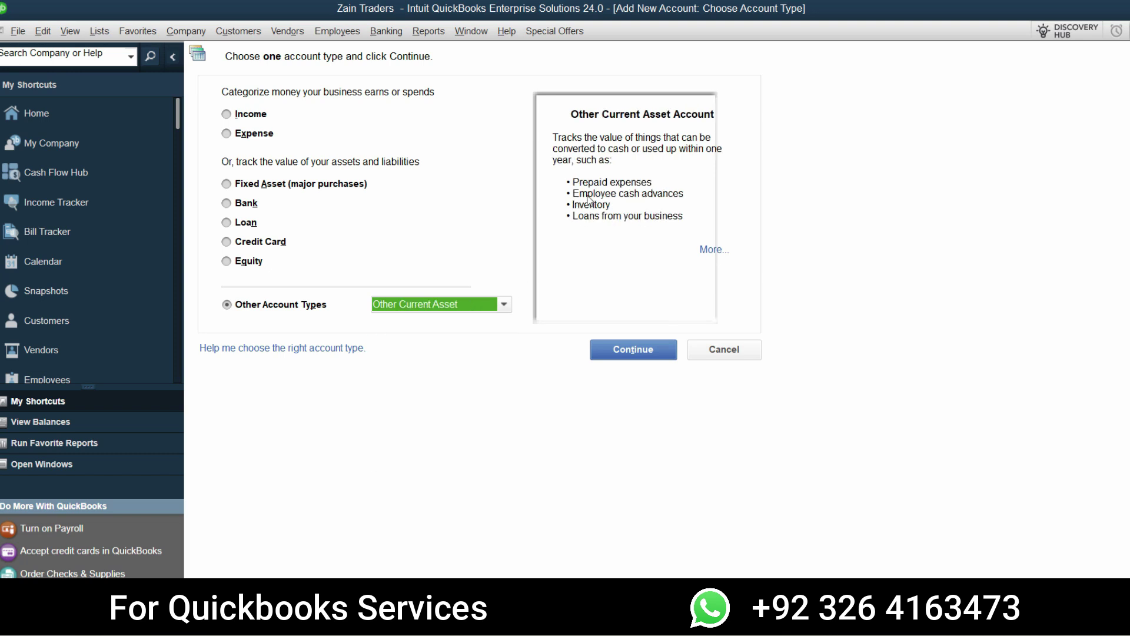
click(445, 304)
click(436, 358)
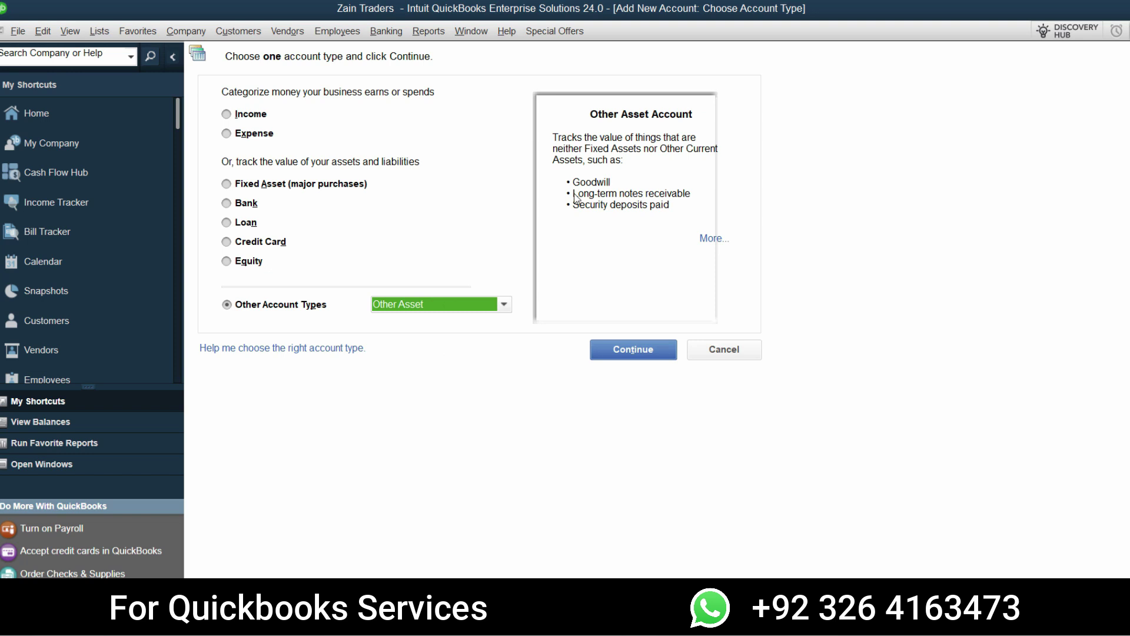
click(302, 186)
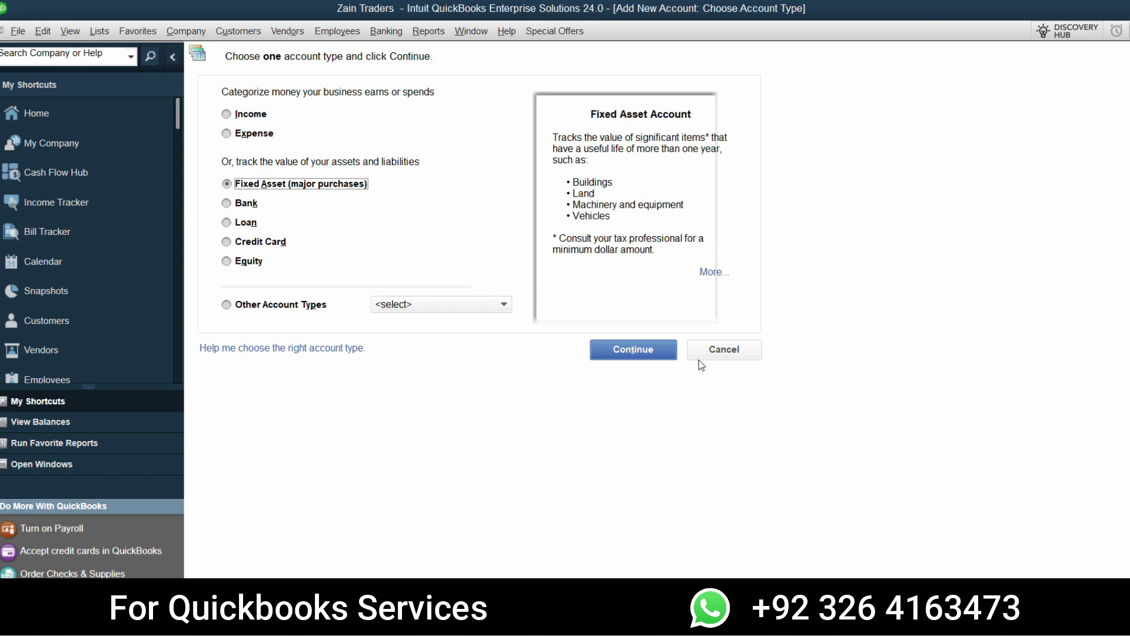
click(664, 355)
Step: Copy Land & Buildings from the PDF into the Account Name
key(alt+Tab)
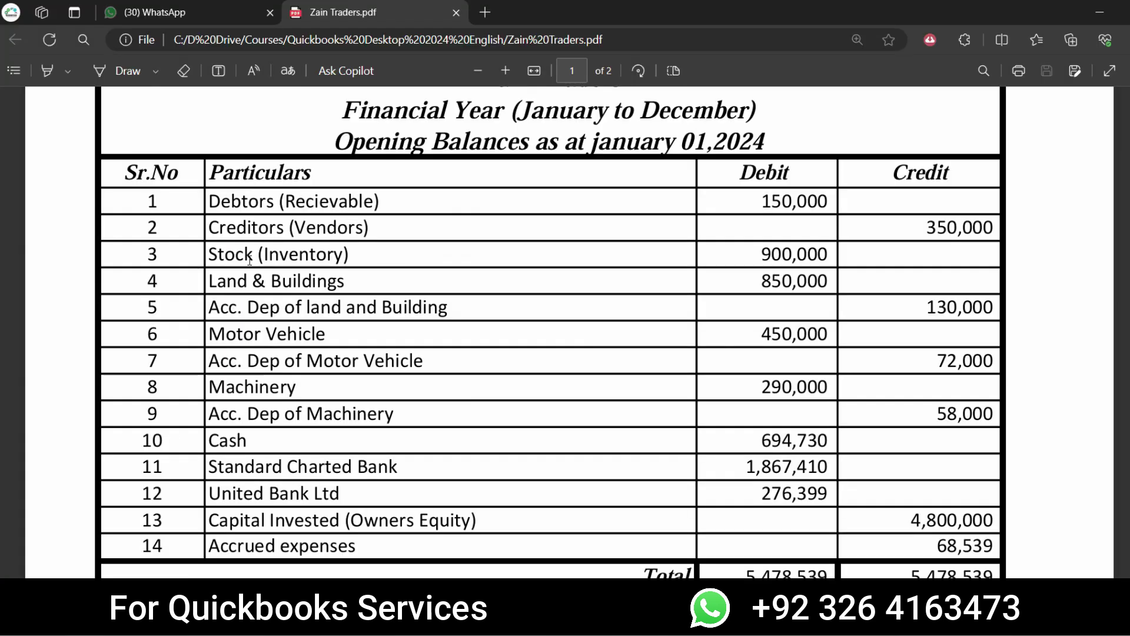
drag(345, 281, 207, 281)
key(ctrl+c)
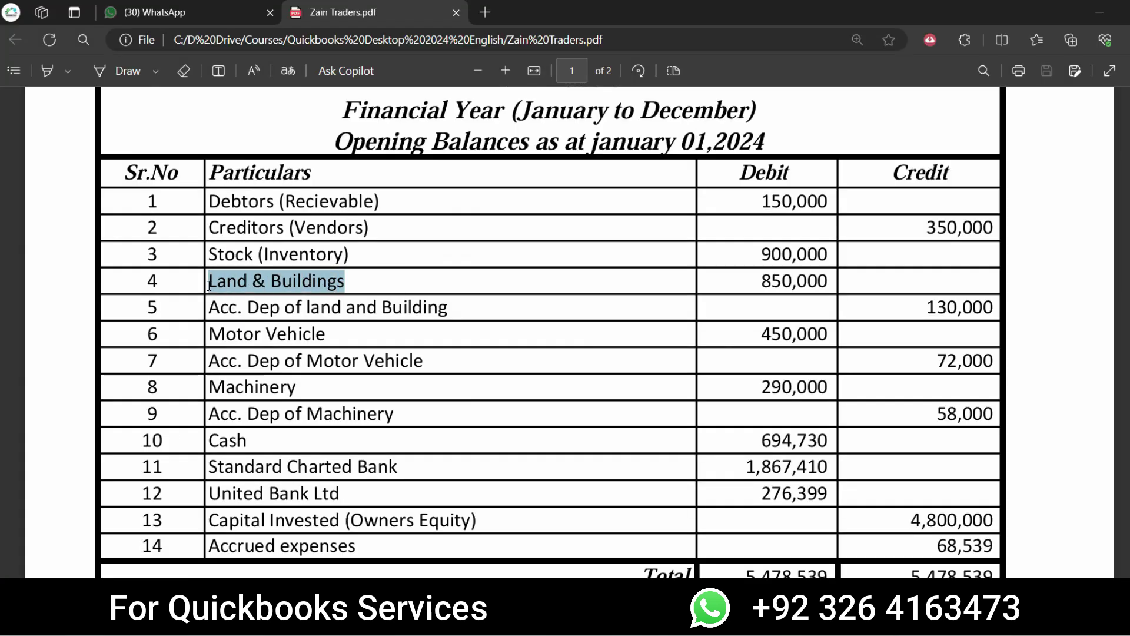
key(alt+Tab)
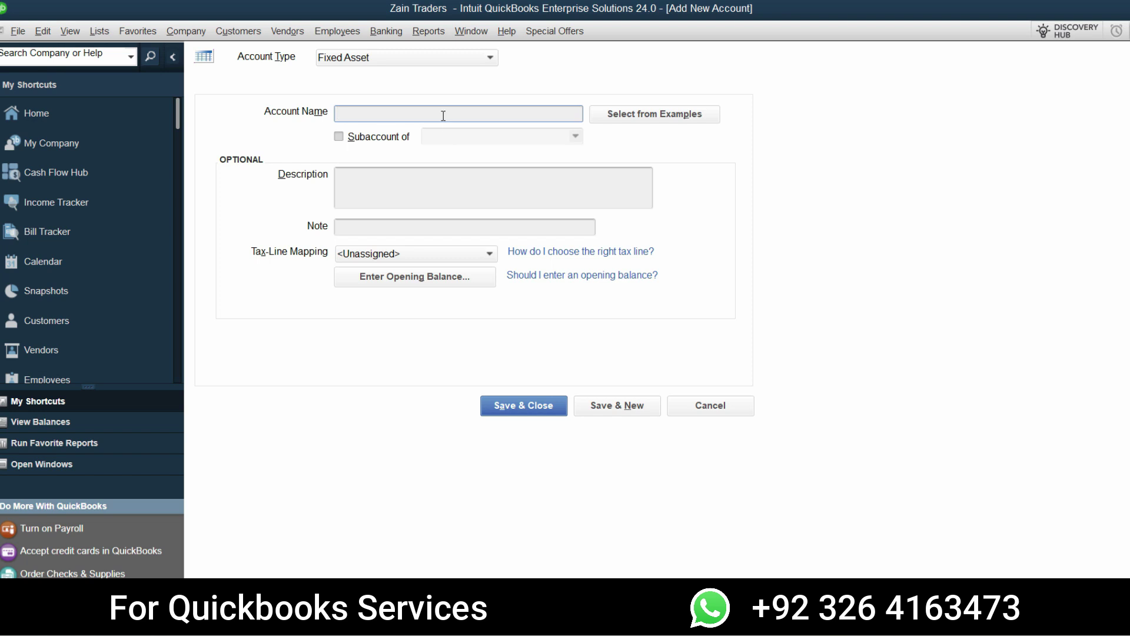
key(ctrl+v)
click(416, 189)
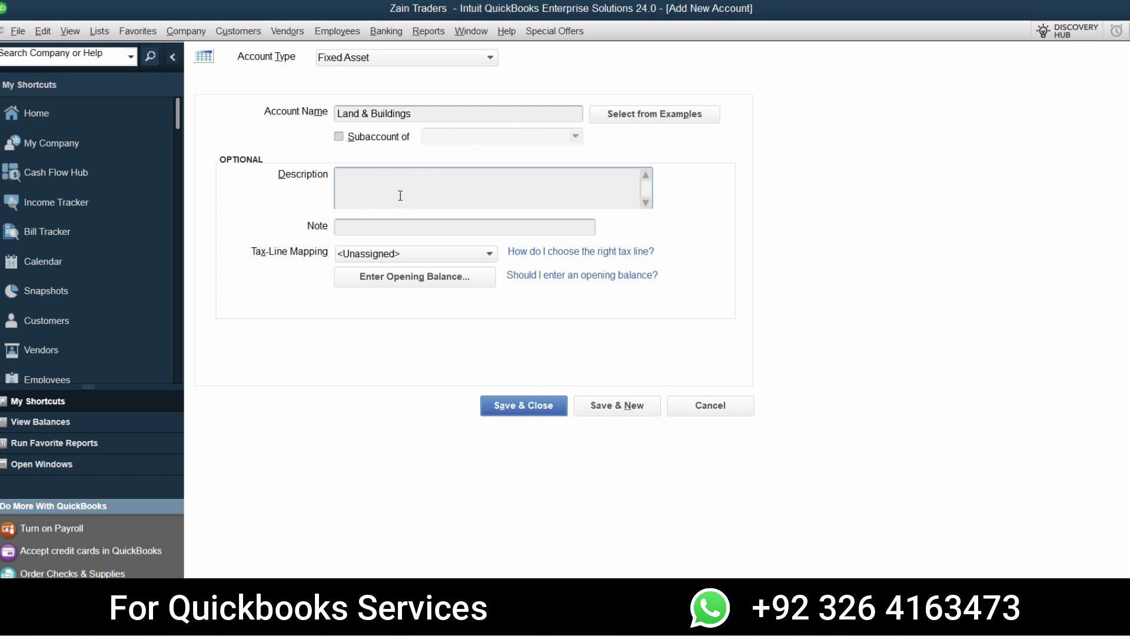
Step: Copy the account name into Description so it reads Land & Buildings at Cost
click(428, 112)
click(430, 112)
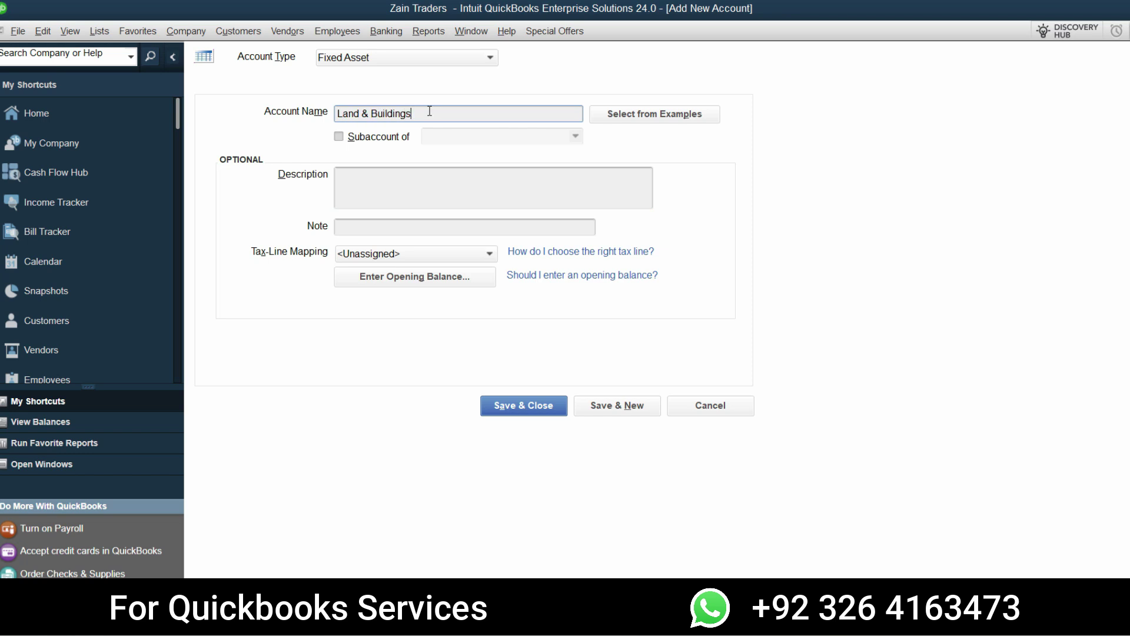
drag(430, 111, 295, 111)
key(ctrl+c)
click(446, 187)
key(ctrl+v)
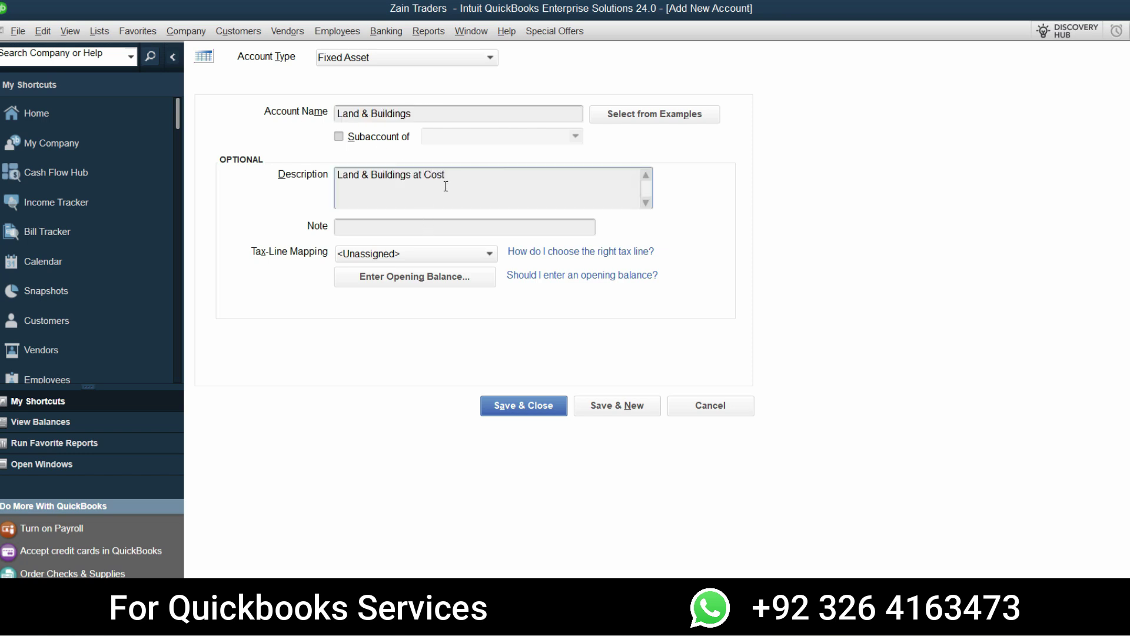
click(464, 230)
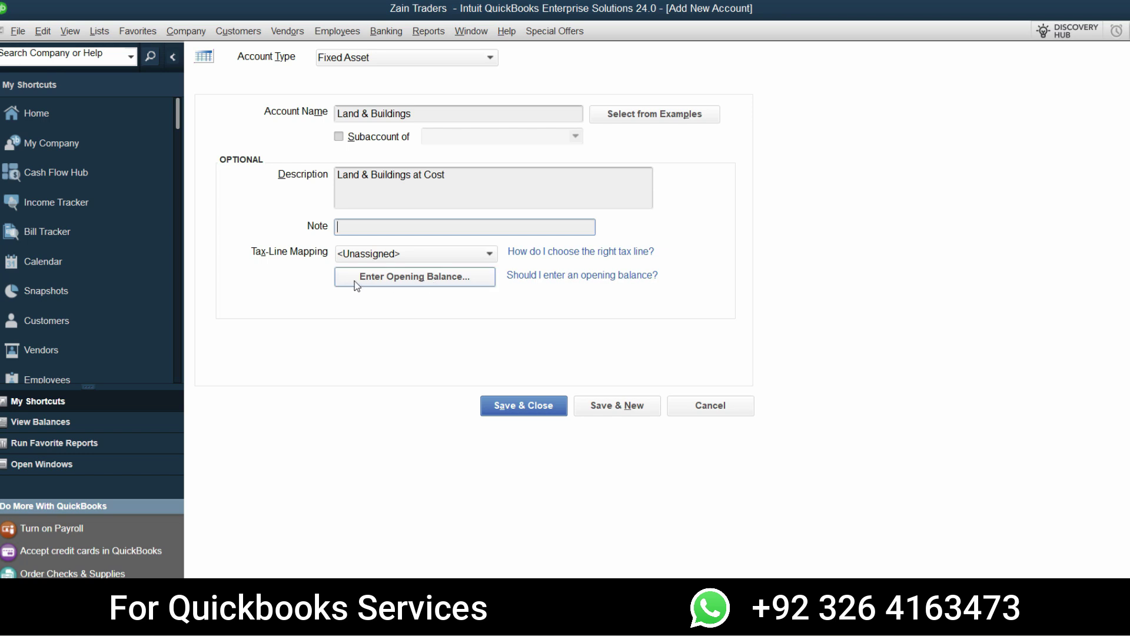
Step: Copy the 850,000 debit from the PDF into the opening balance
click(401, 281)
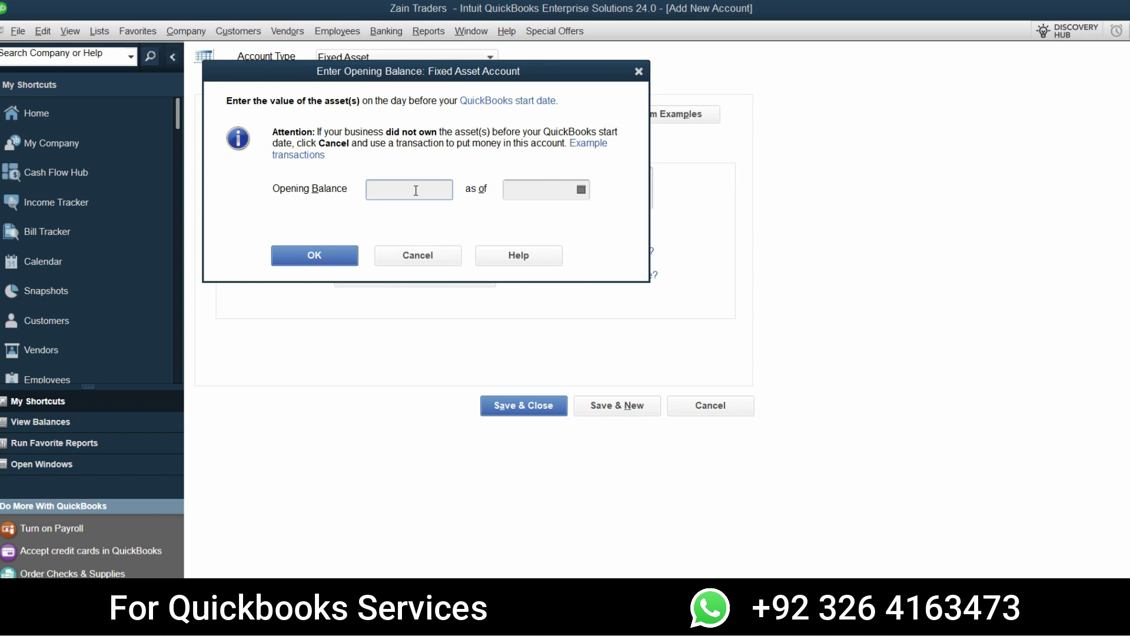
key(alt+Tab)
double_click(792, 281)
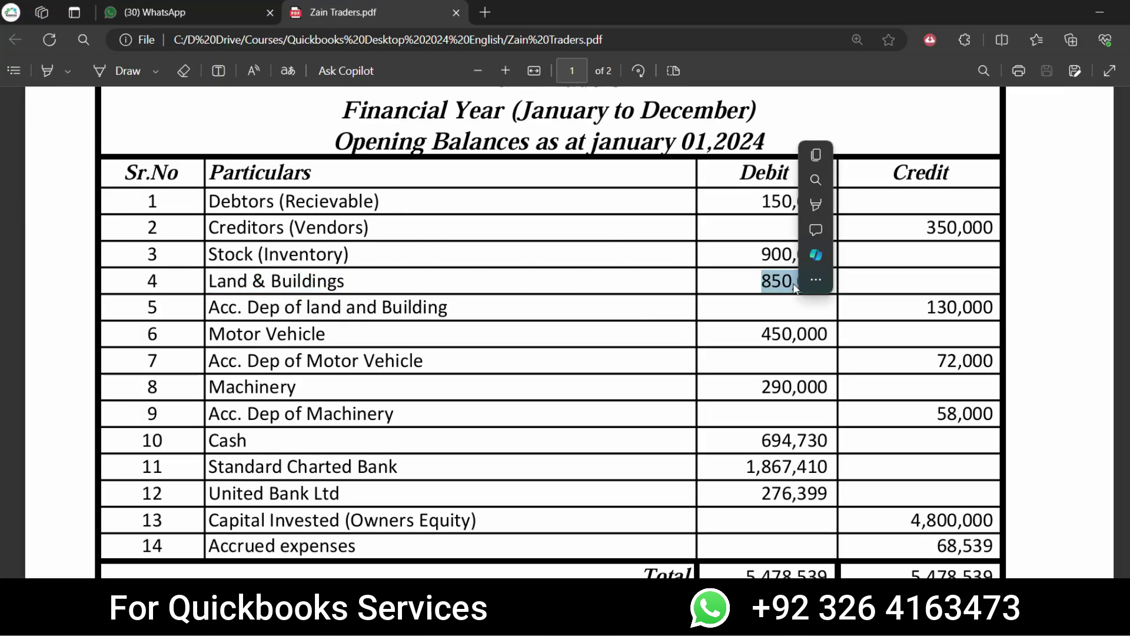
key(ctrl+c)
key(alt+Tab)
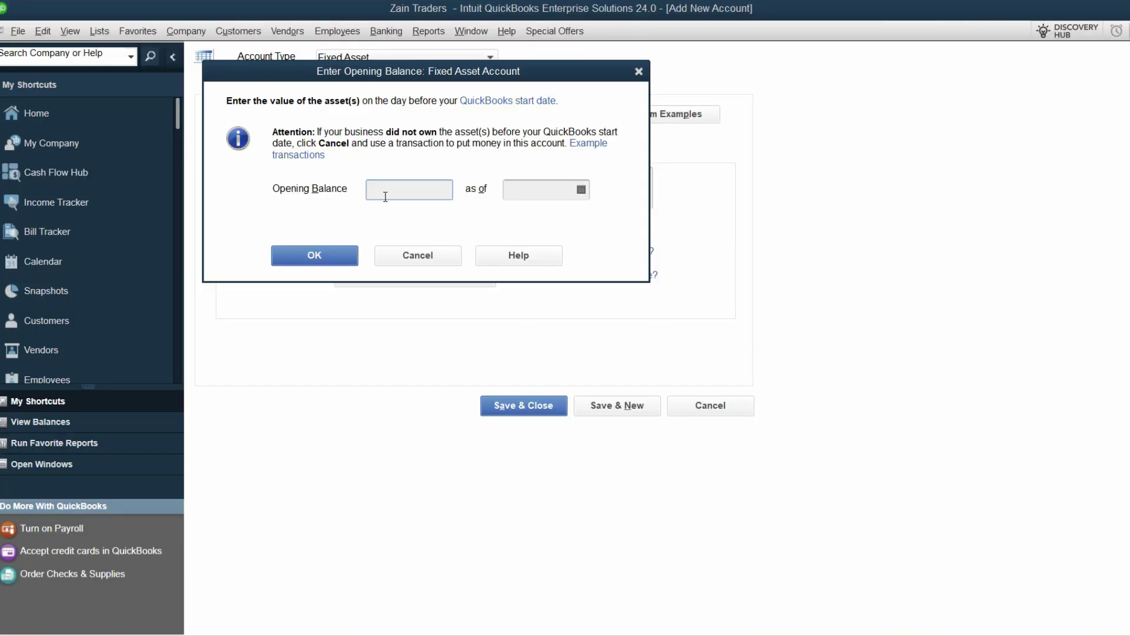
key(ctrl+v)
Step: Set the as-of date to 01/01/2024 and accept the 850,000.00 opening balance
click(524, 191)
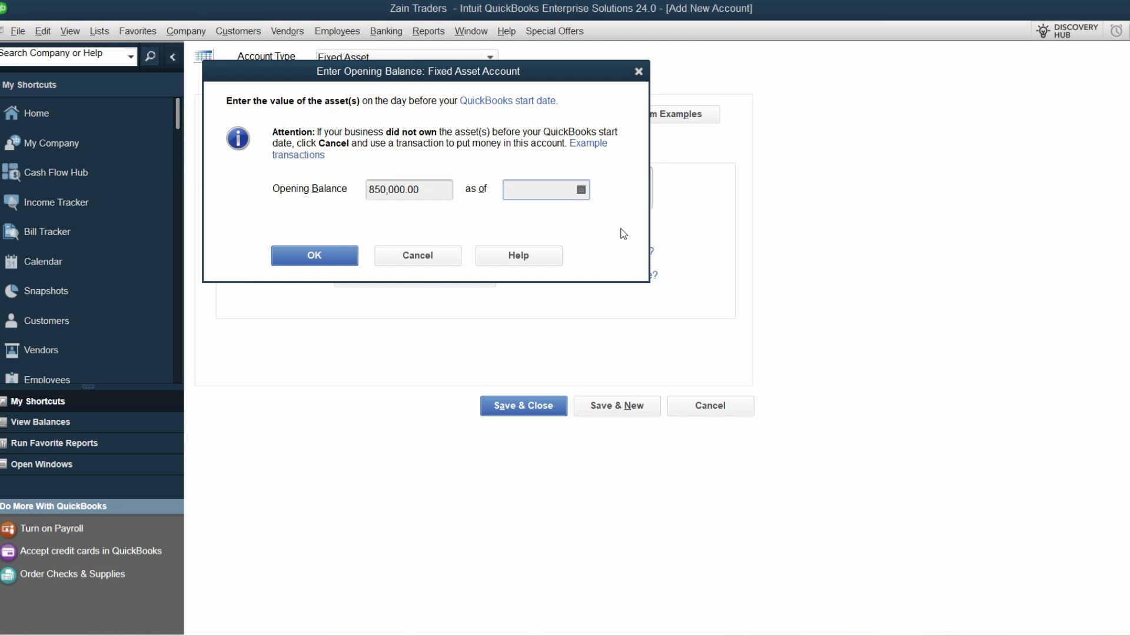
text(0101)
key(Tab)
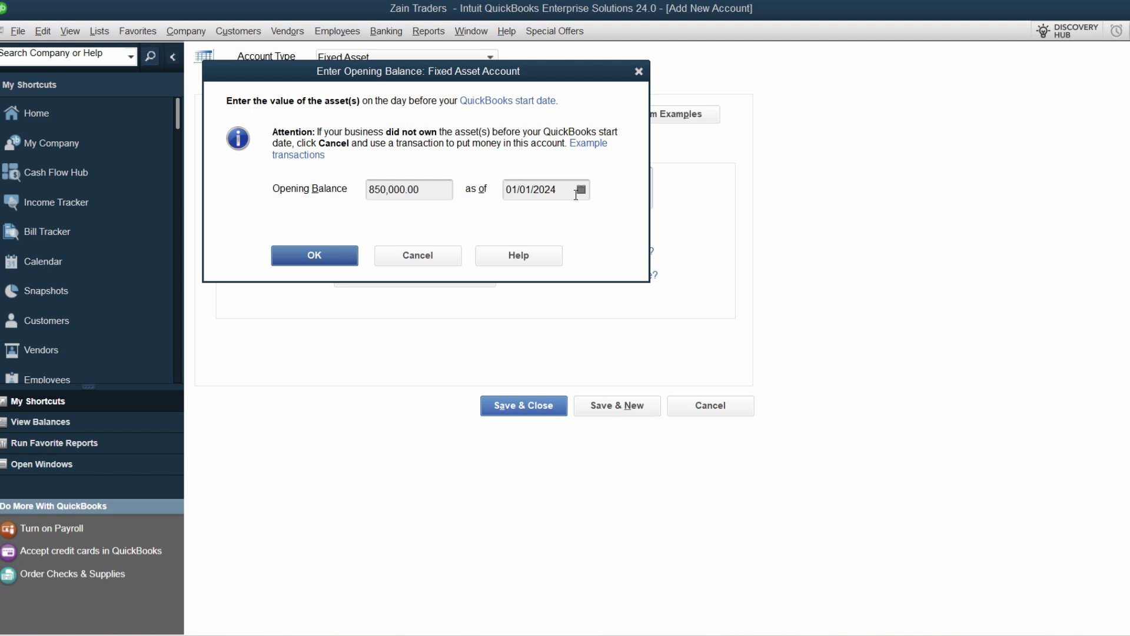
click(552, 188)
text(01)
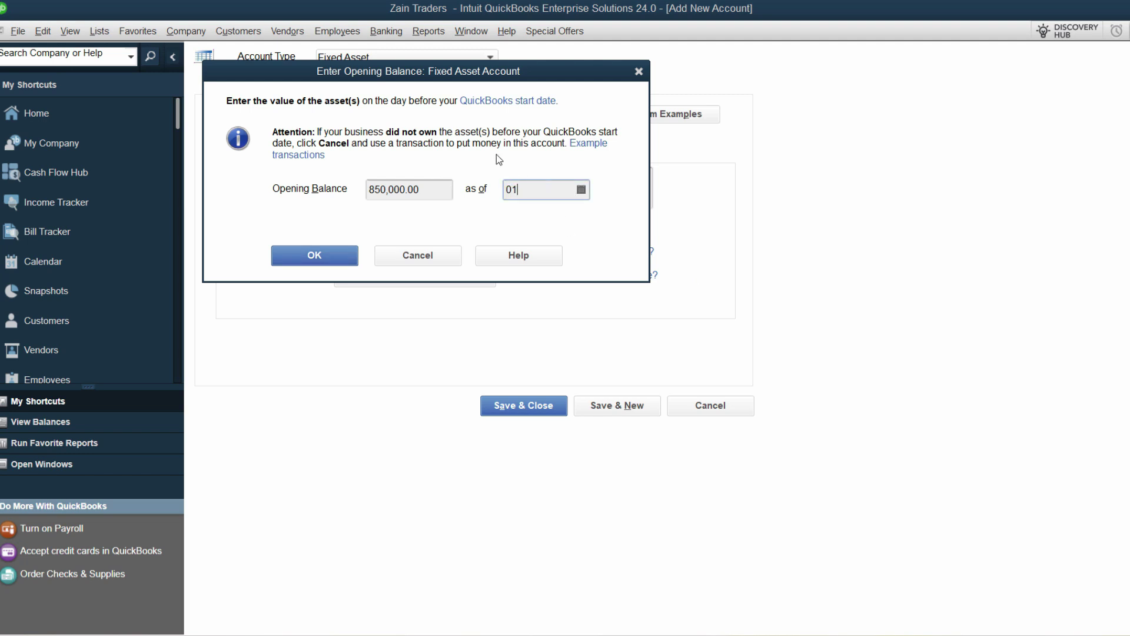
text(0124)
key(Tab)
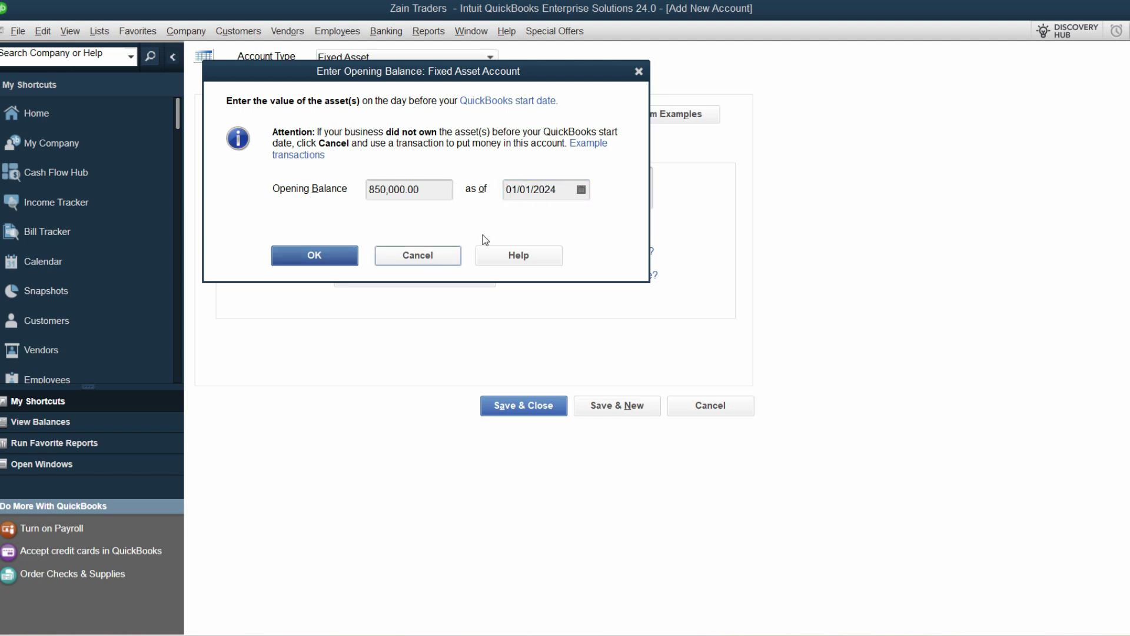
click(327, 257)
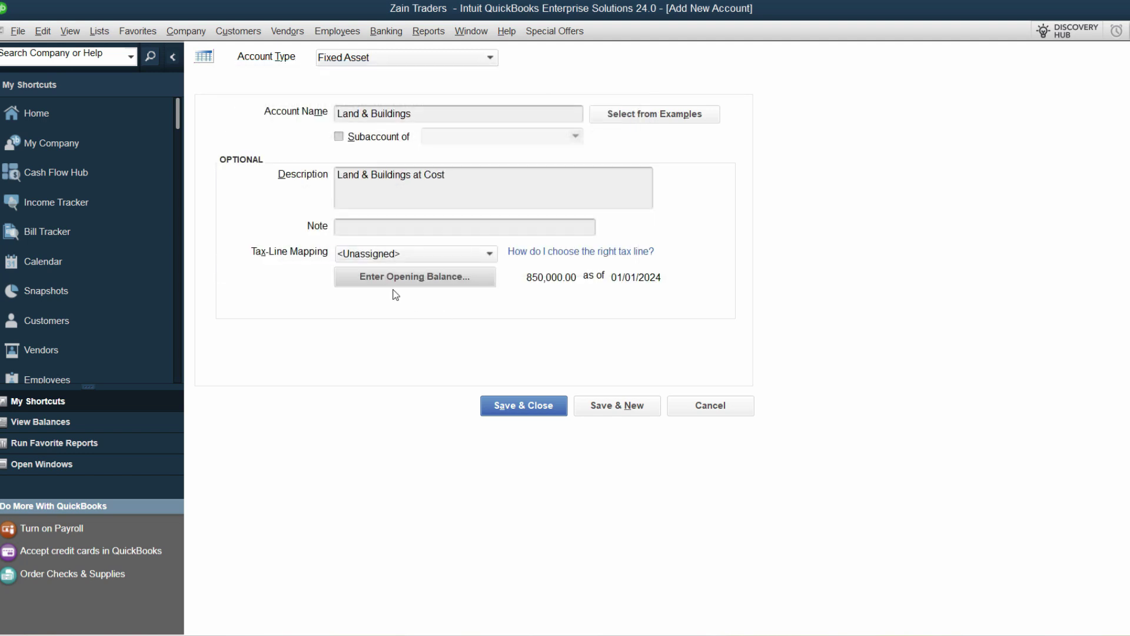
Step: Save Land & Buildings with Save & New, accepting the over-90-days-old transaction warning
click(622, 411)
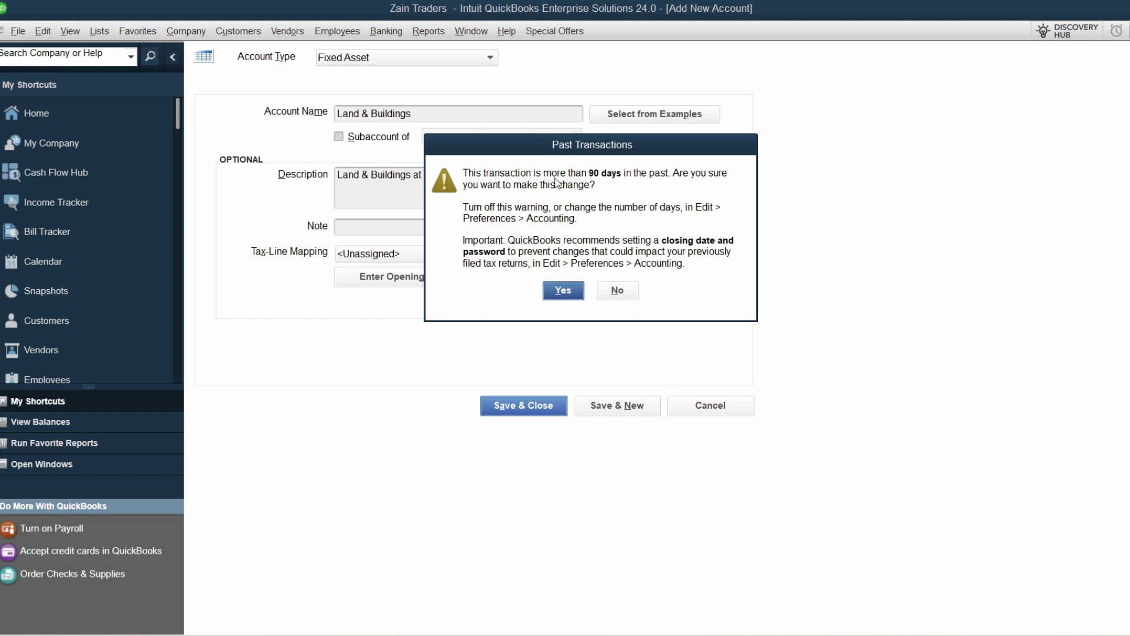
click(562, 291)
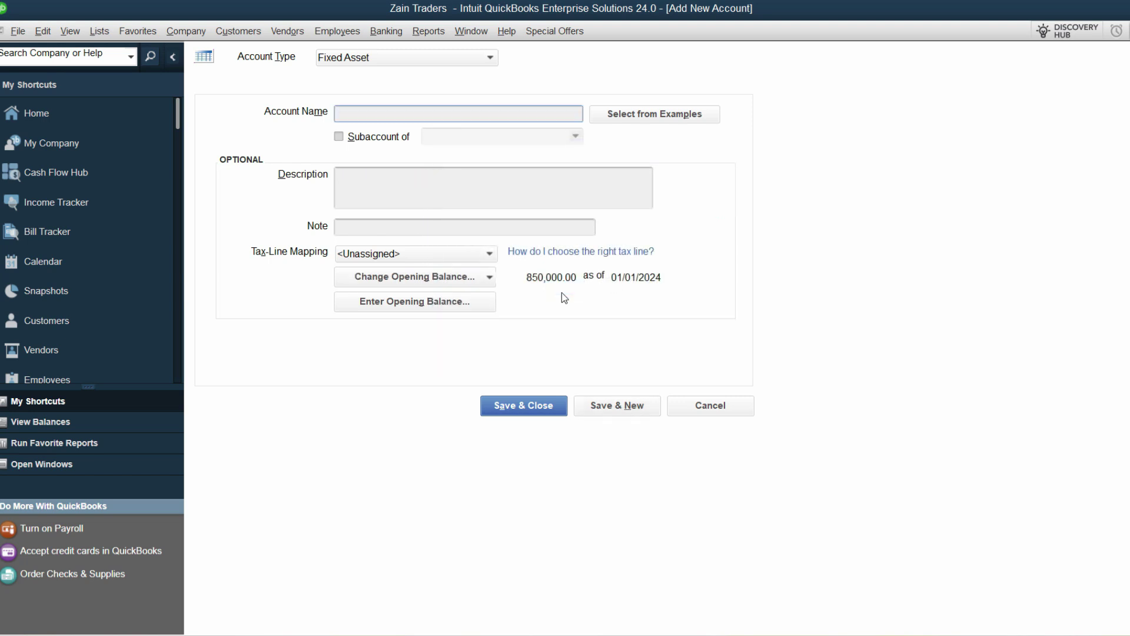
Step: Close the blank form and turn off past and future date warnings in Accounting company preferences
click(711, 406)
click(42, 31)
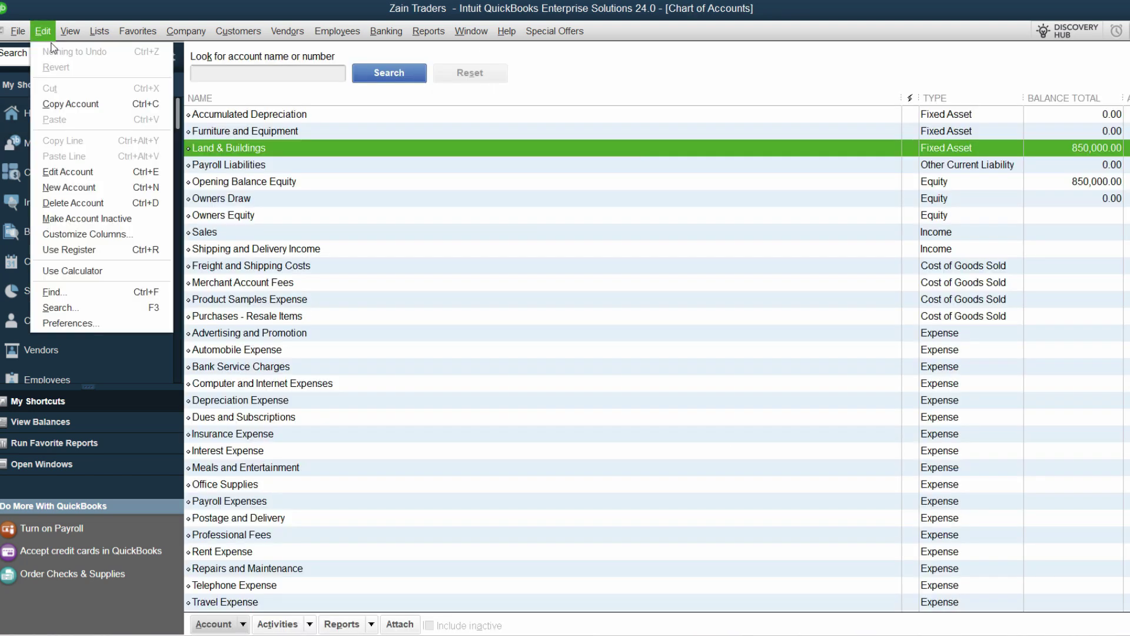
click(42, 31)
click(42, 31)
click(119, 324)
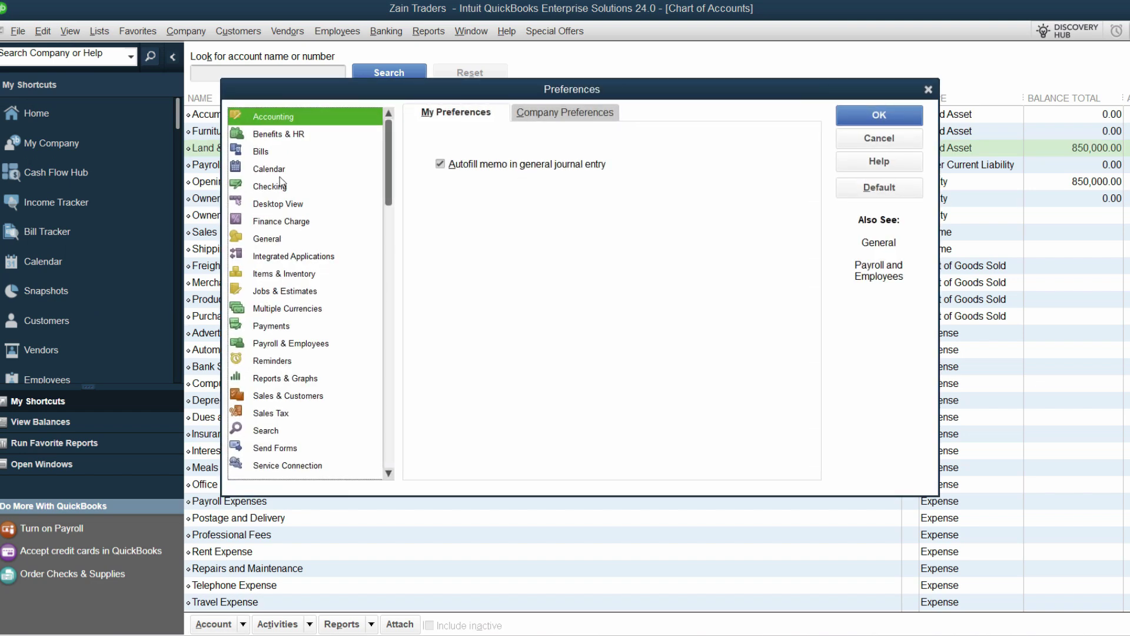
click(591, 115)
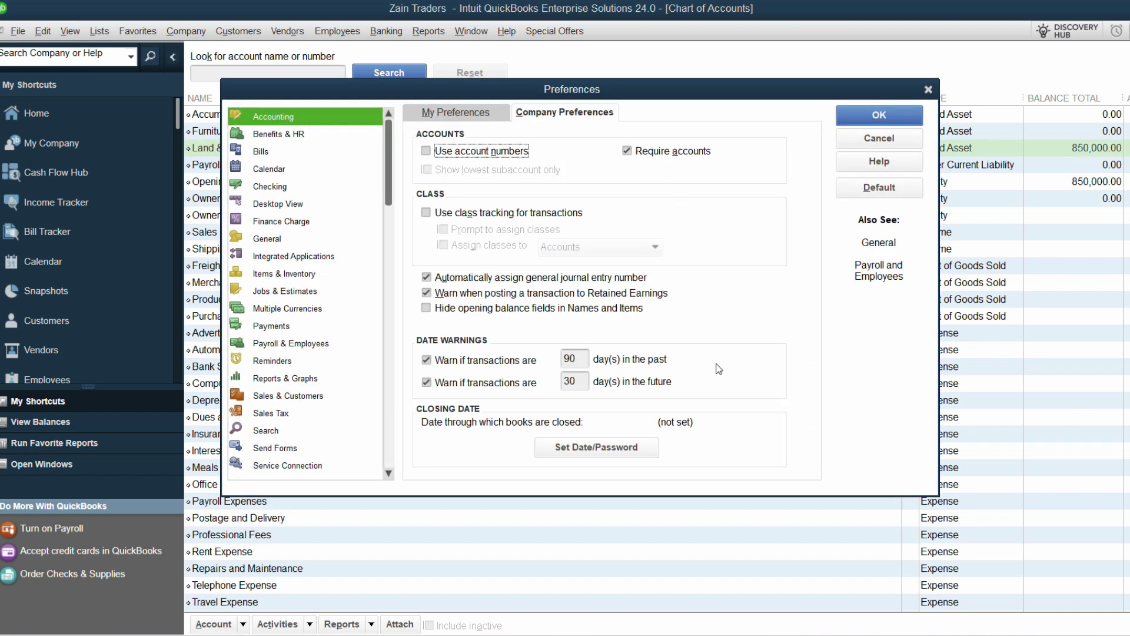
click(428, 360)
click(426, 382)
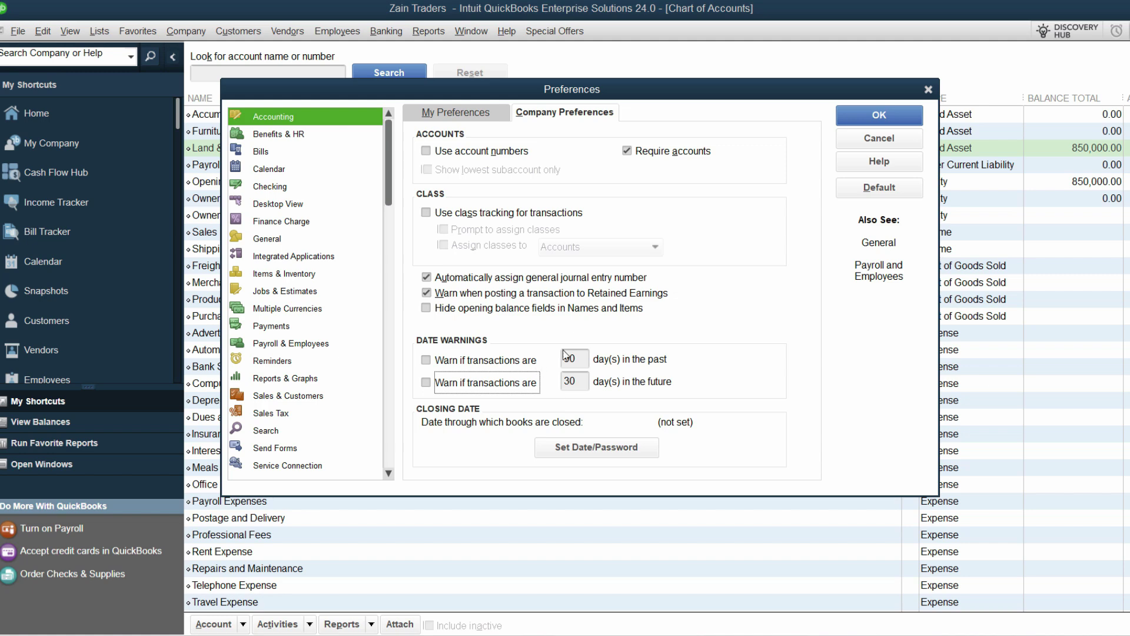
click(877, 121)
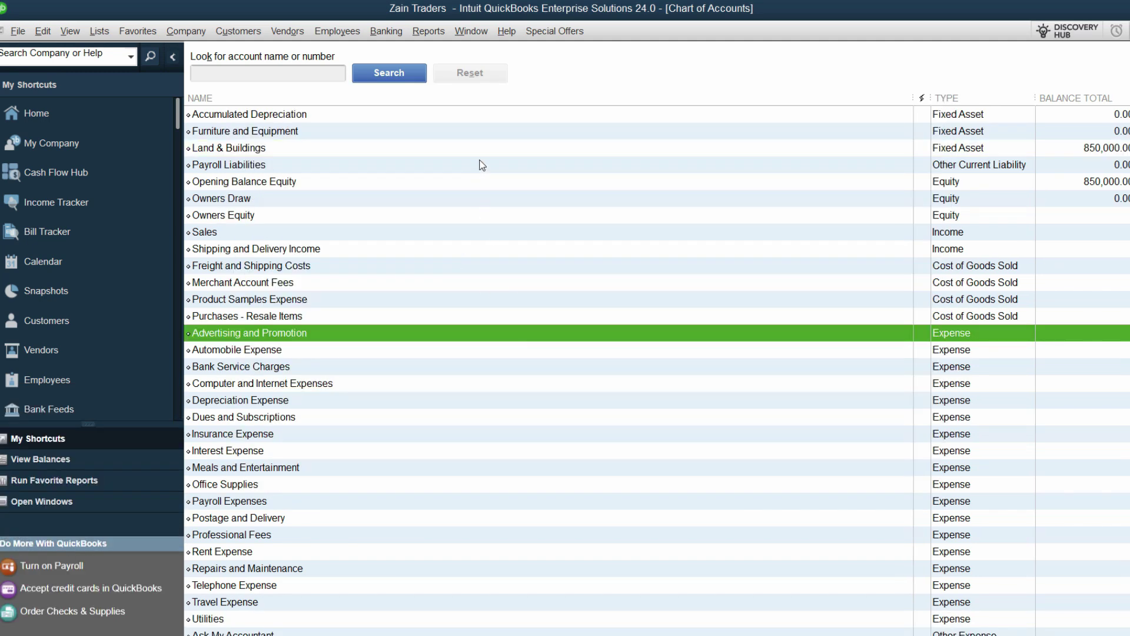
click(999, 148)
key(alt+Tab)
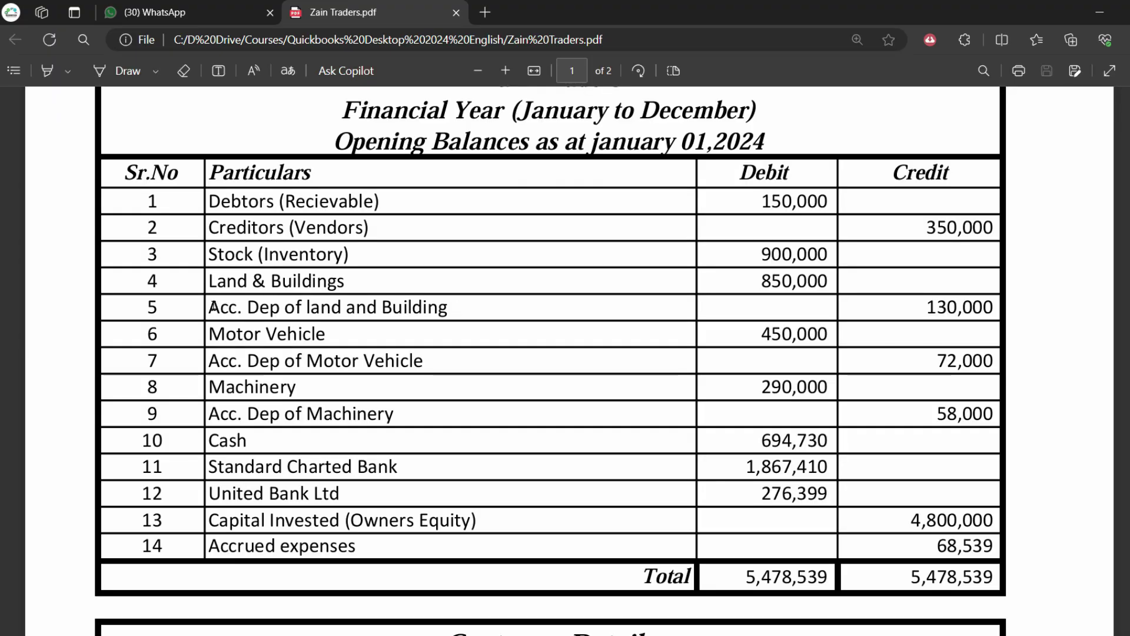
drag(449, 309, 207, 310)
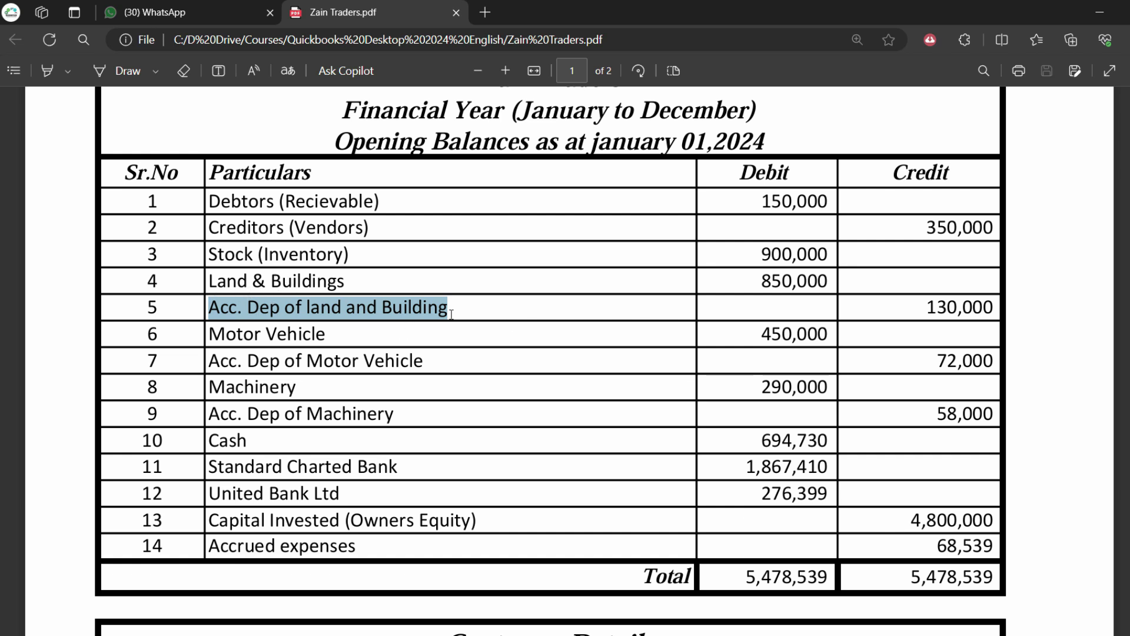
click(468, 285)
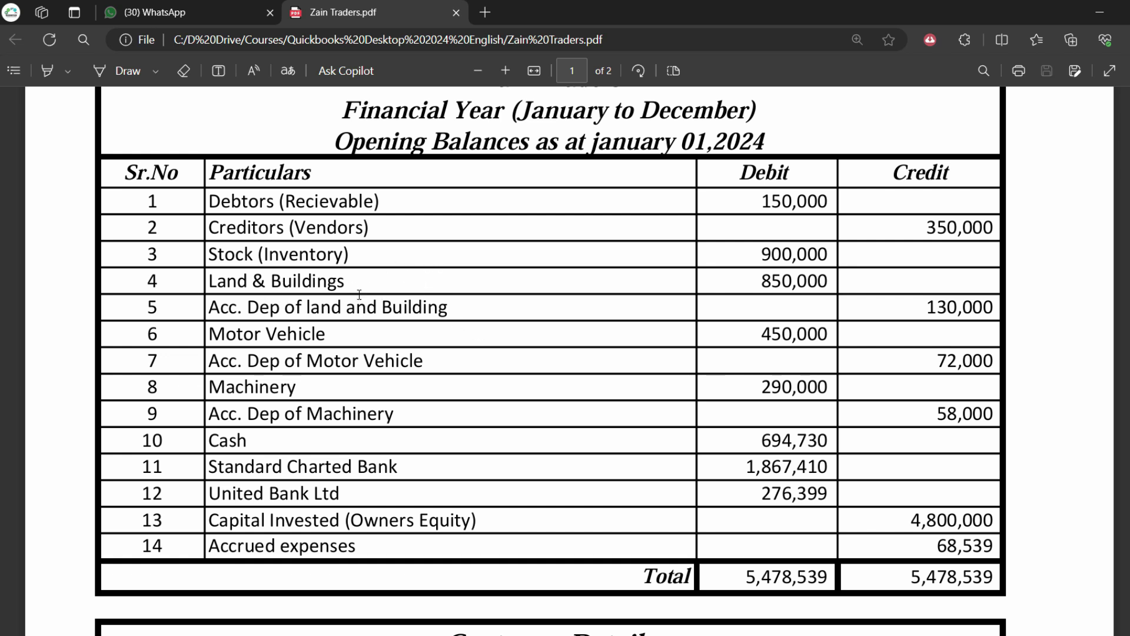
drag(210, 281, 347, 283)
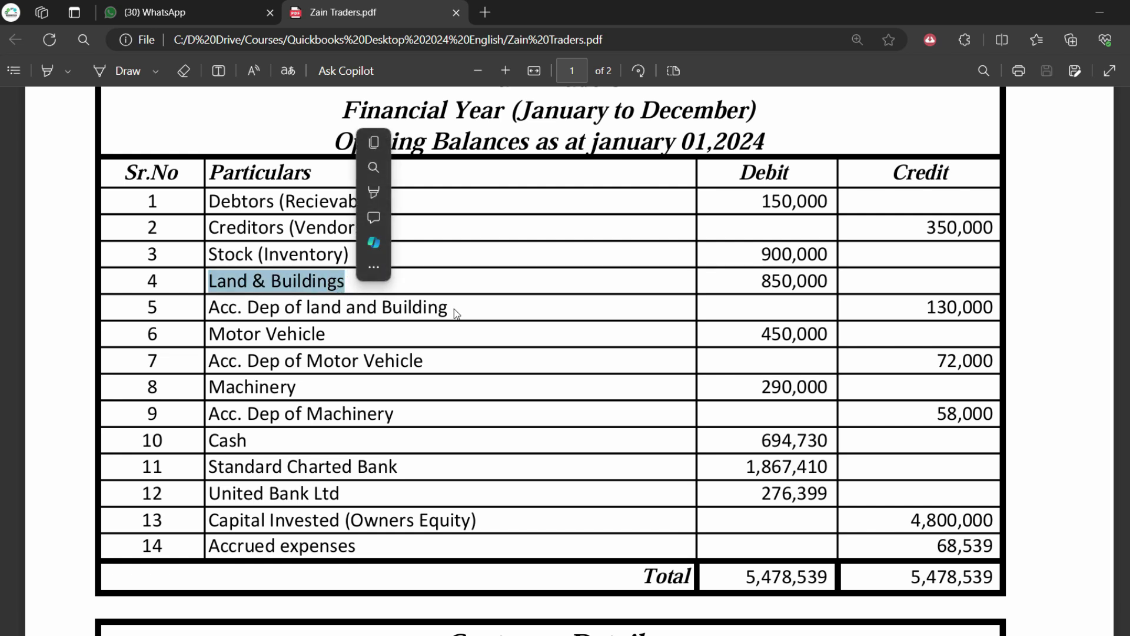
triple_click(358, 313)
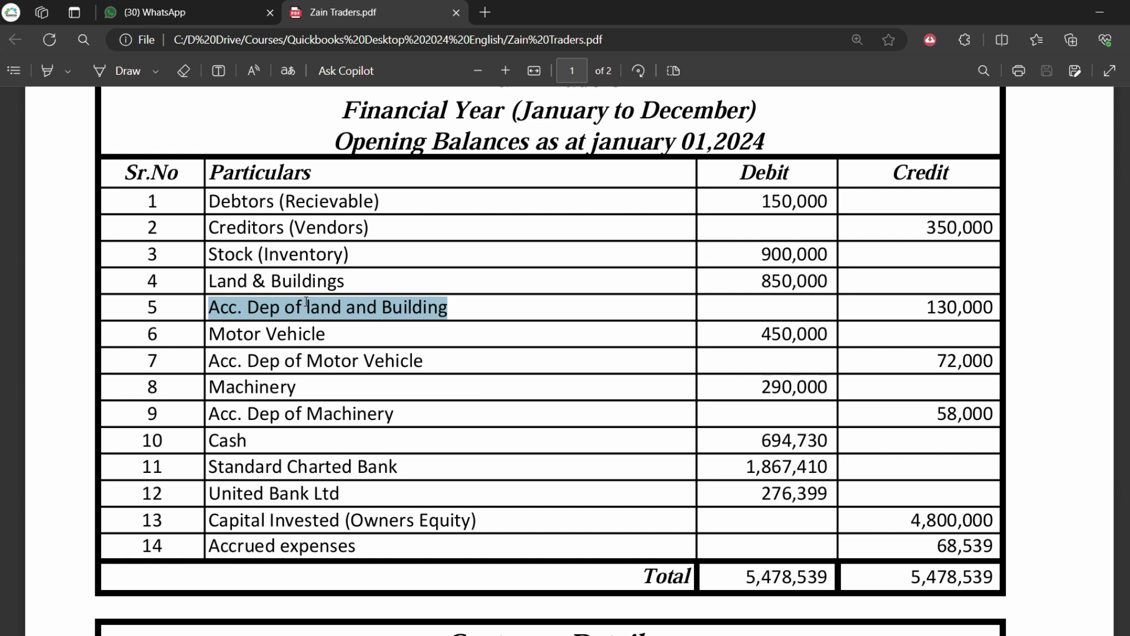
click(375, 309)
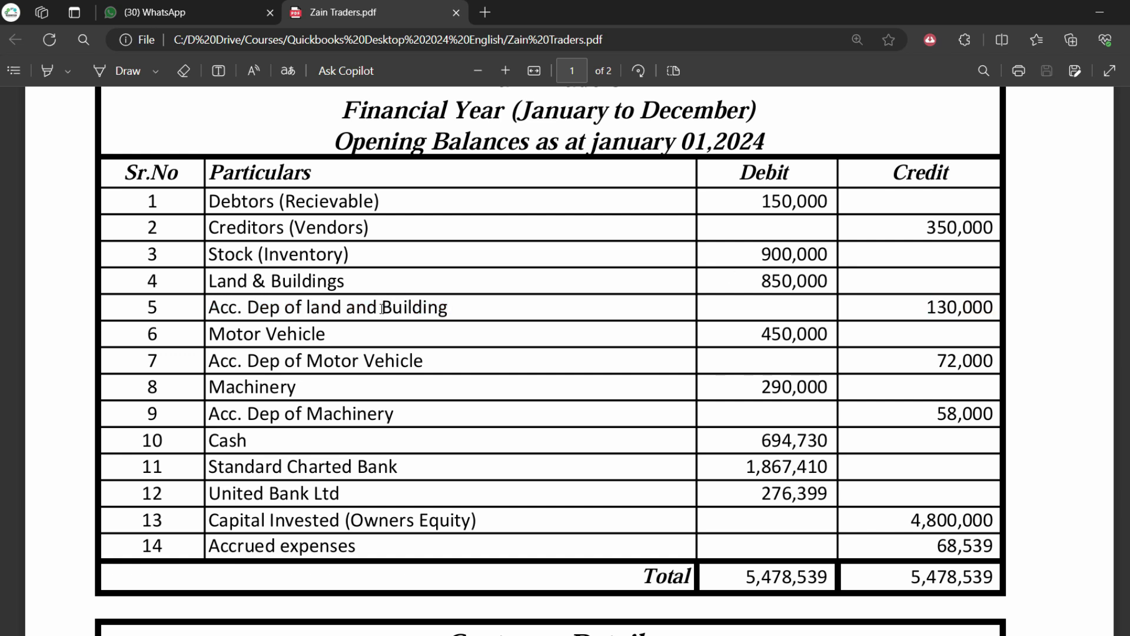
triple_click(383, 309)
key(alt+Tab)
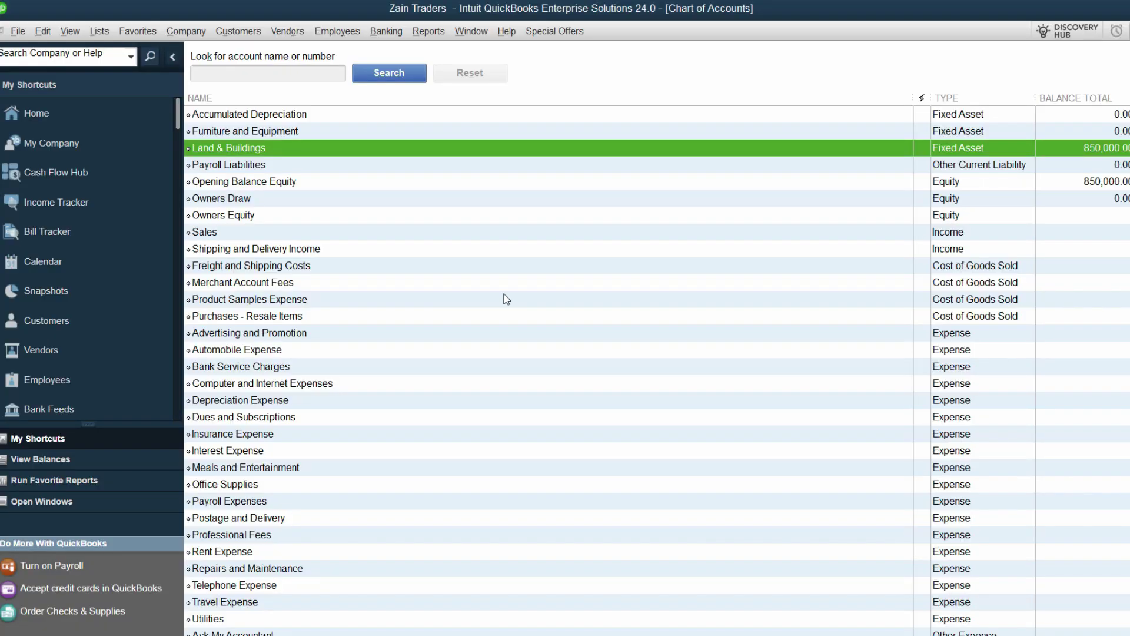
Step: Create a new Fixed Asset account named Acc. Dep of land and Building
click(371, 534)
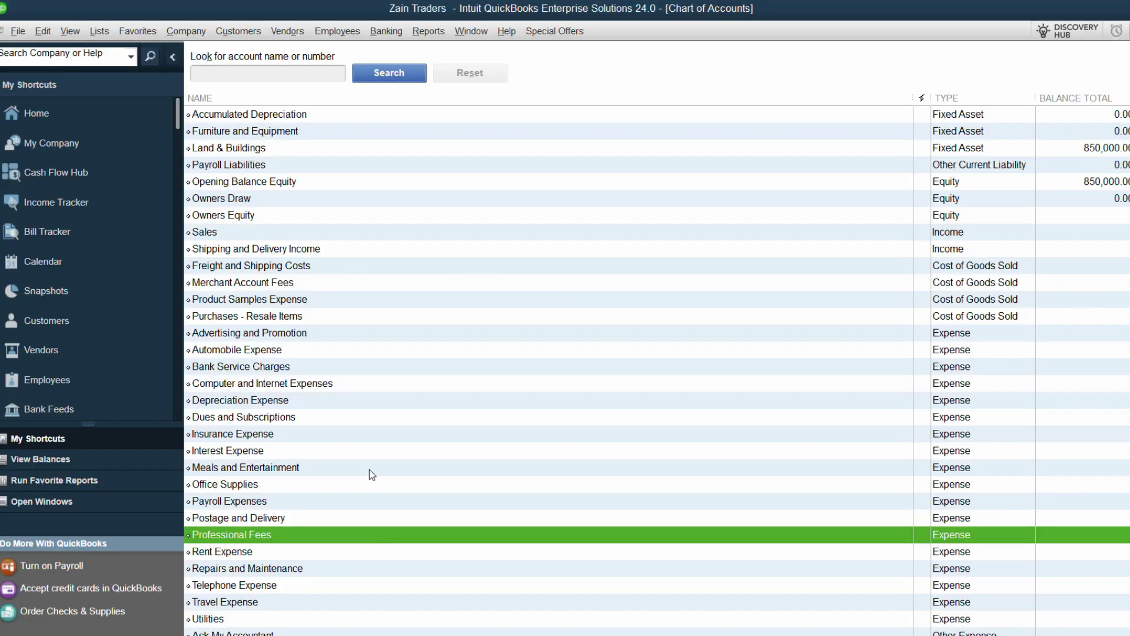
key(ctrl+n)
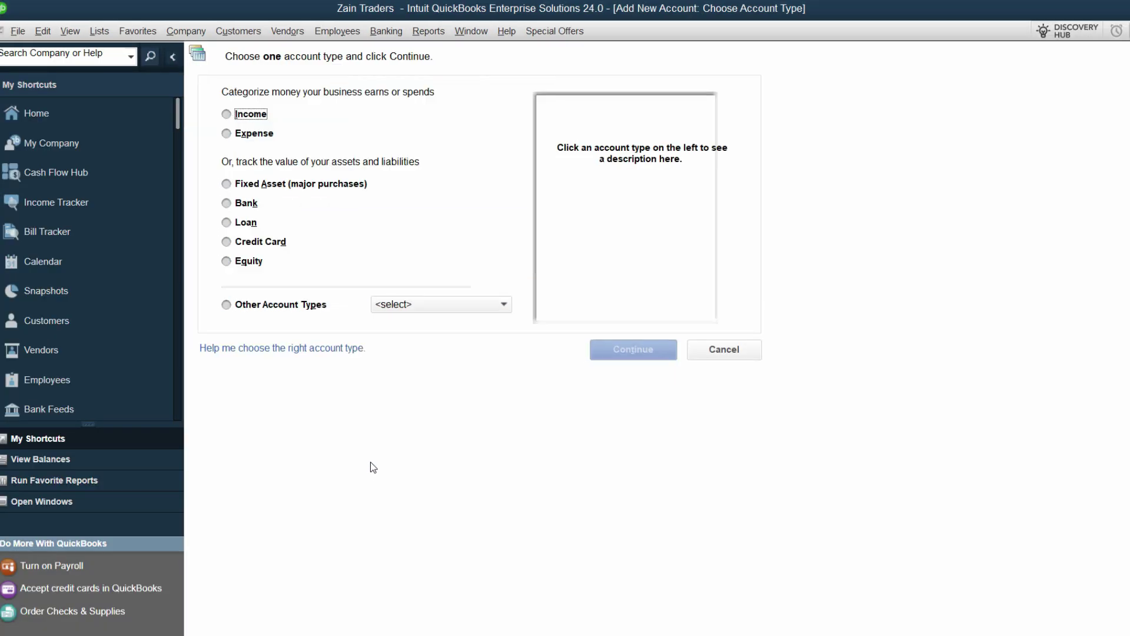
click(288, 184)
click(633, 350)
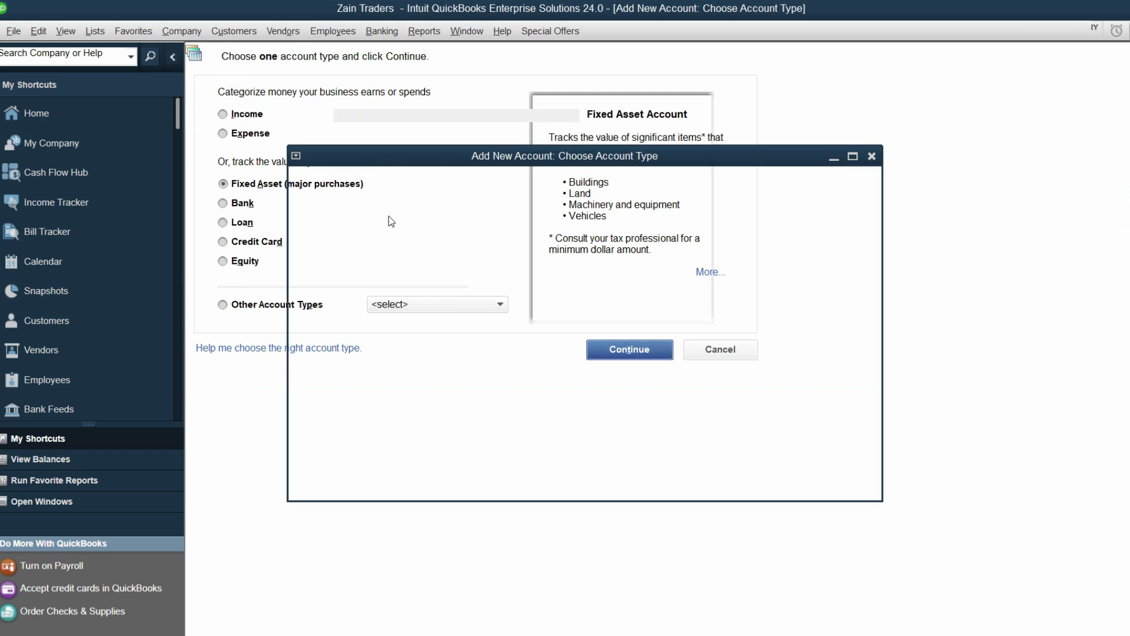
text(Acc. Dep of land and Building)
Step: Enter the PDF's 130,000 credit as a -130,000 opening balance
click(440, 275)
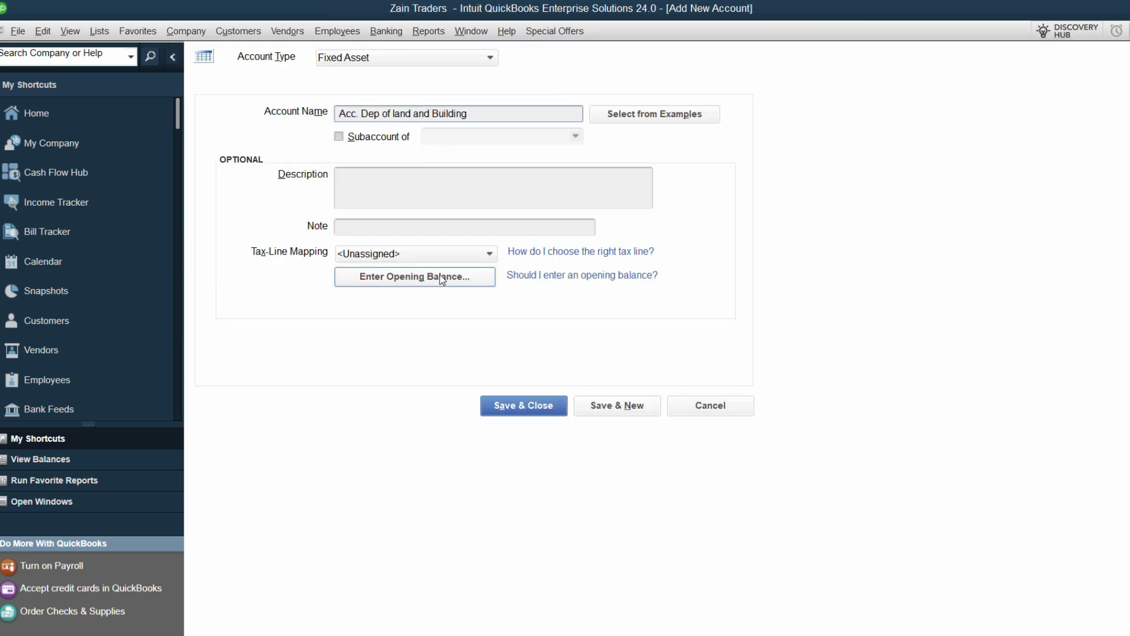
click(423, 255)
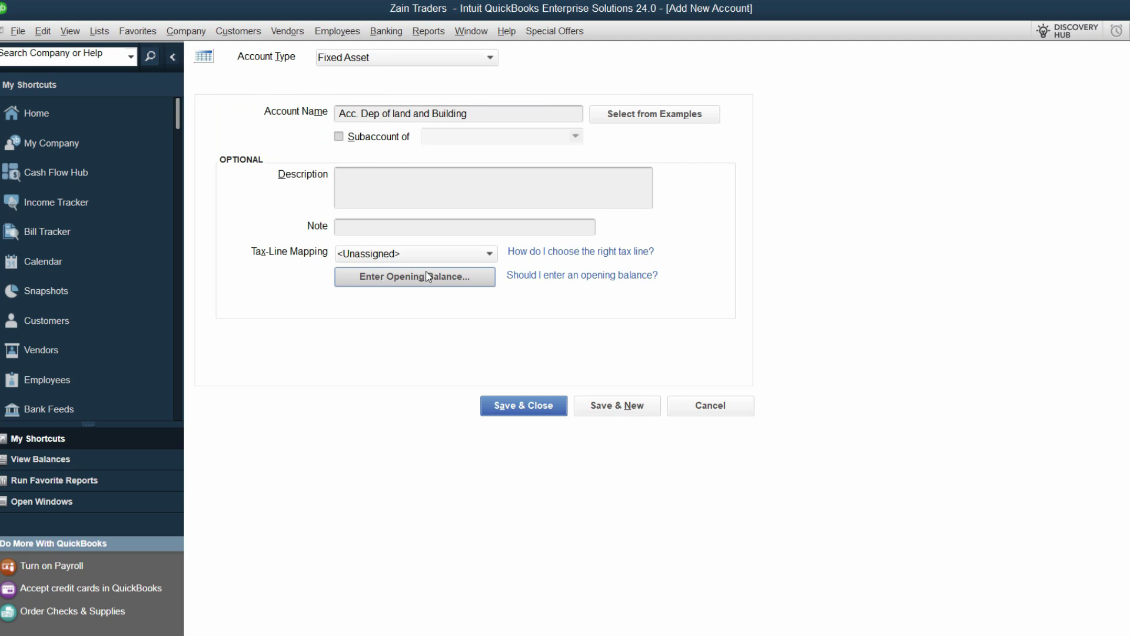
click(411, 278)
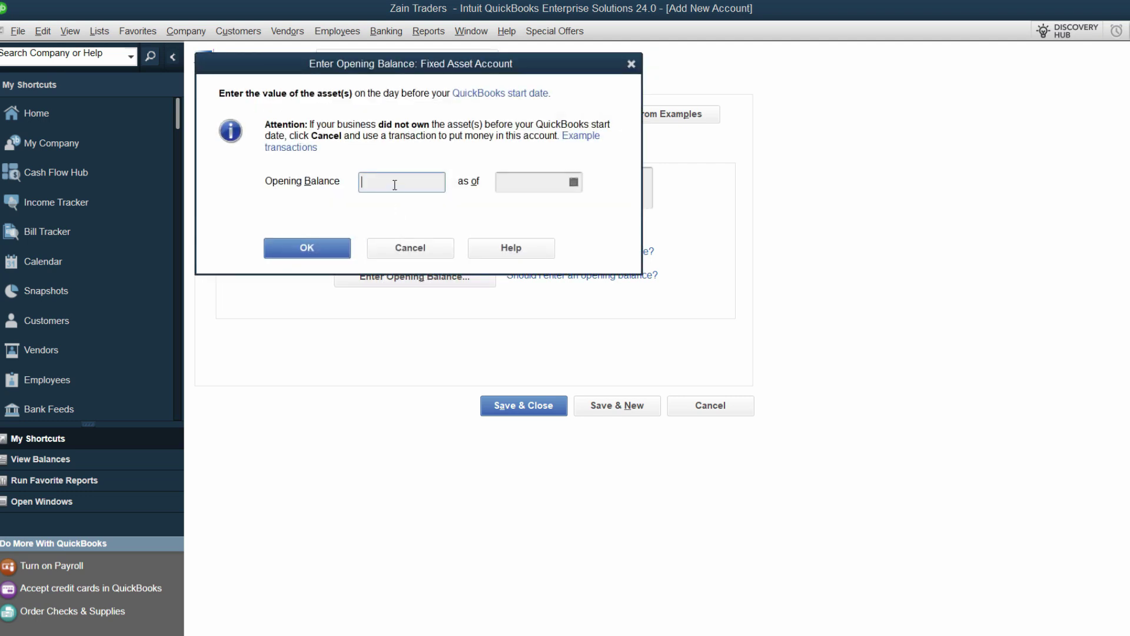
key(alt+Tab)
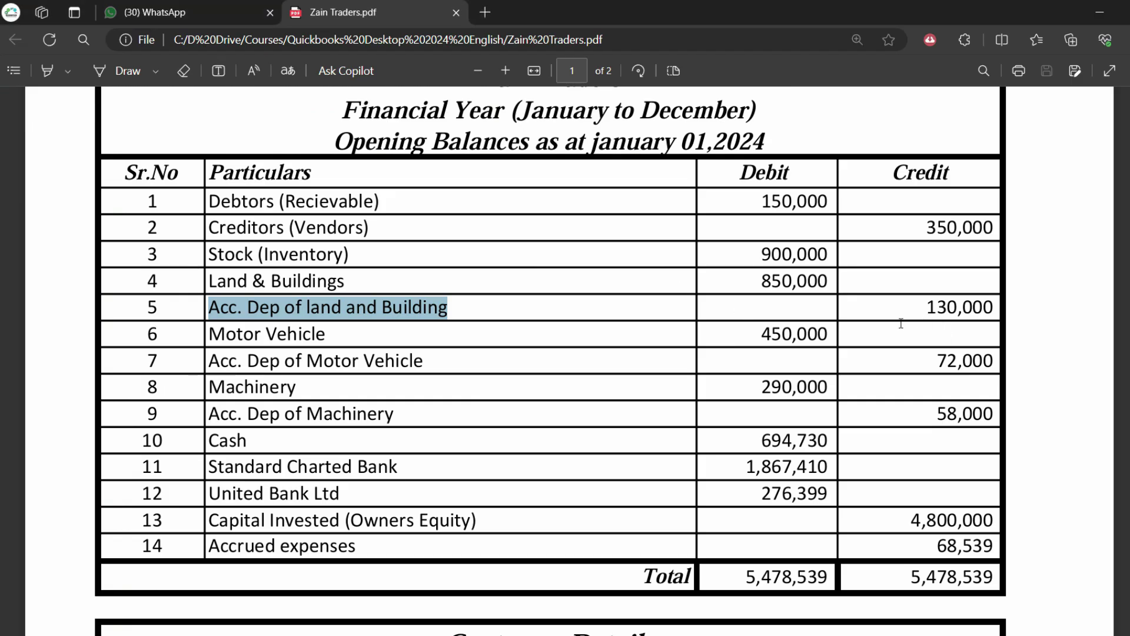
key(alt+Tab)
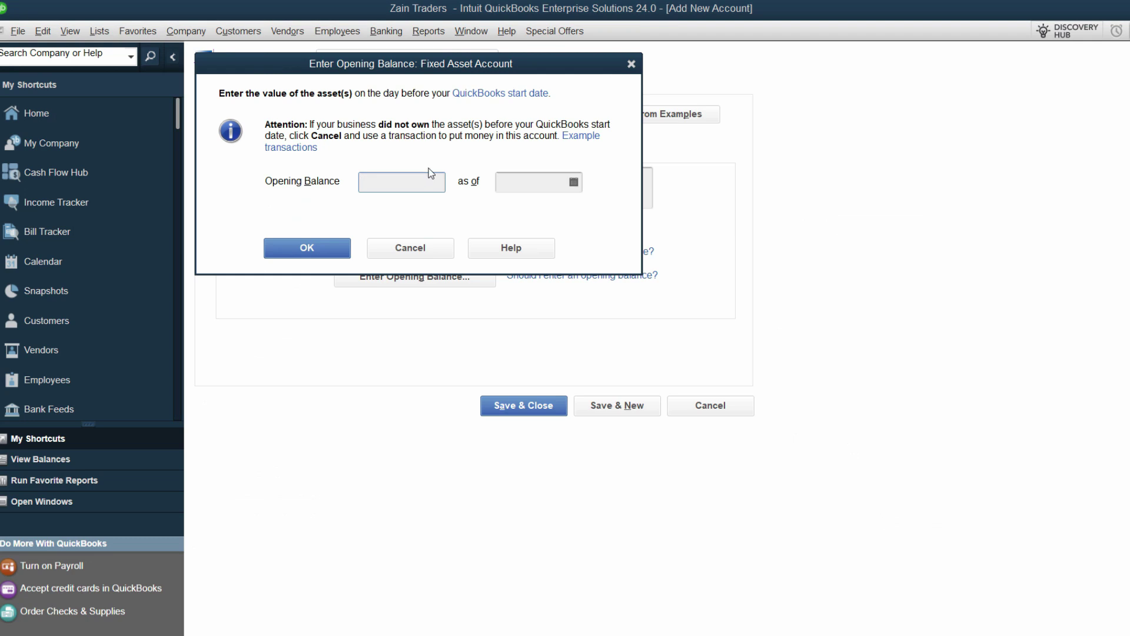
drag(465, 65, 640, 187)
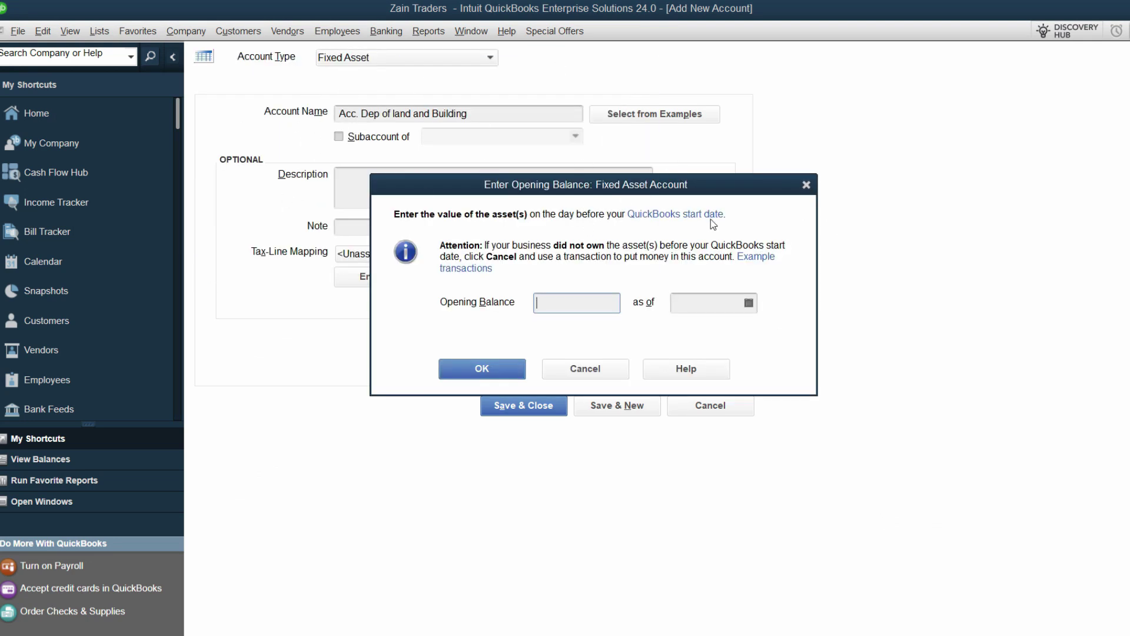
key(alt+Tab)
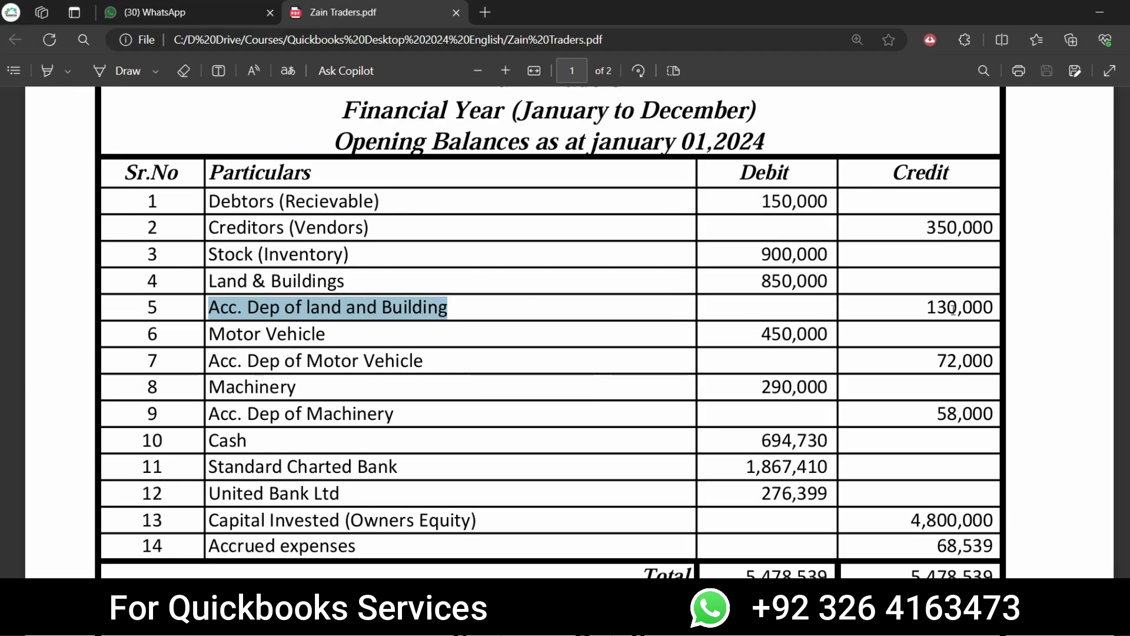
double_click(919, 309)
click(984, 311)
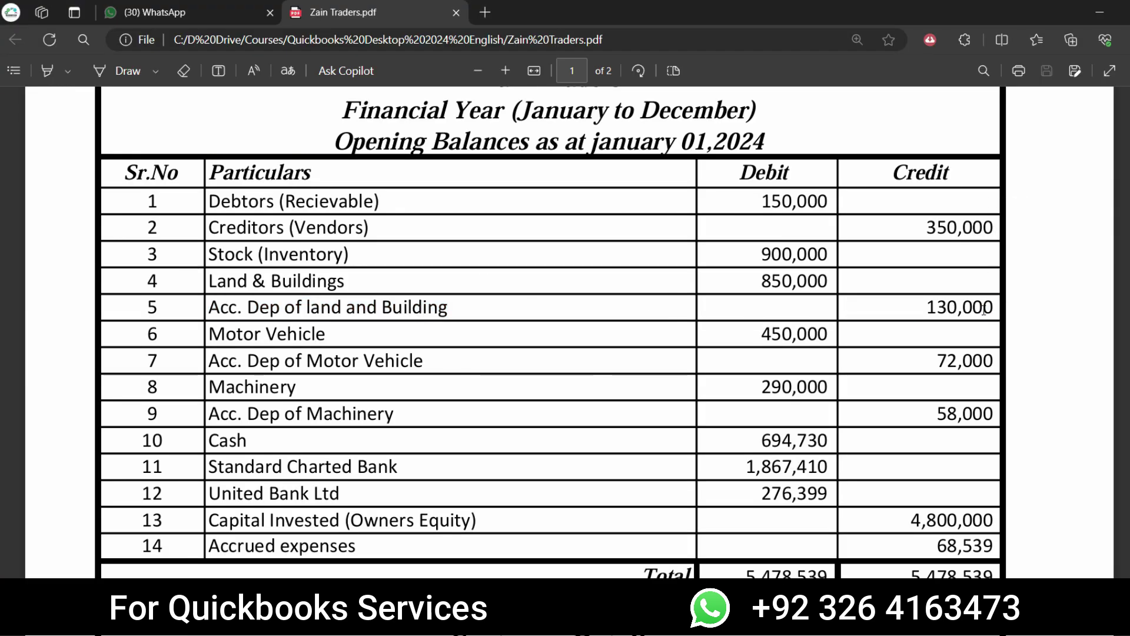
double_click(984, 311)
key(ctrl+c)
key(alt+Tab)
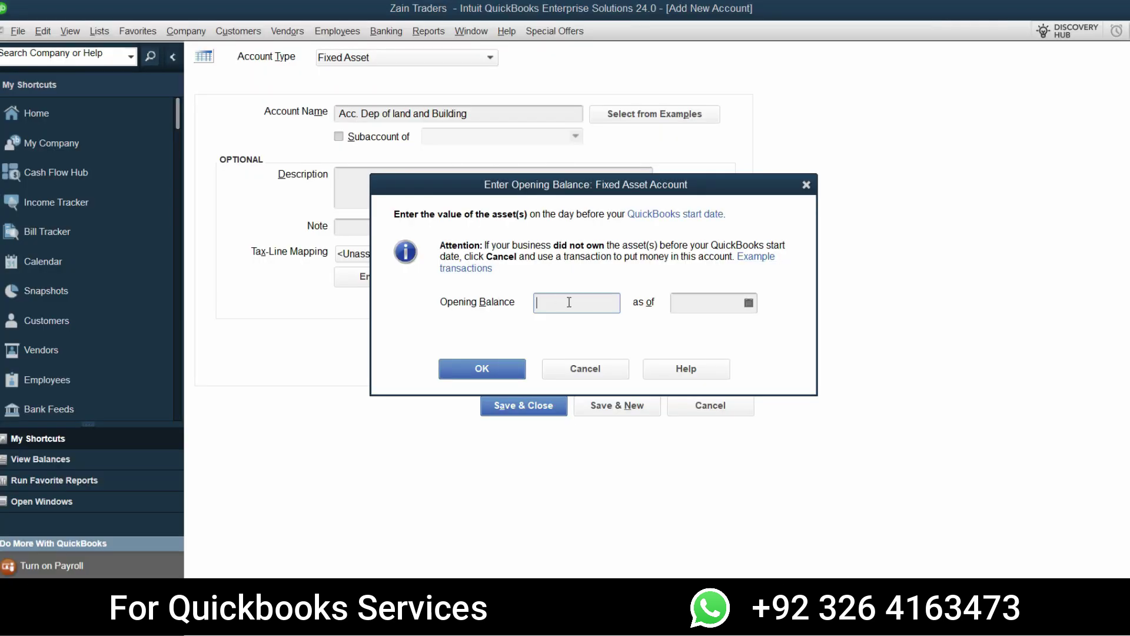
key(ctrl+v)
Step: Date the balance 01/01/2024, confirm it, and save the account with Save & New
click(699, 304)
text(01/24/2024)
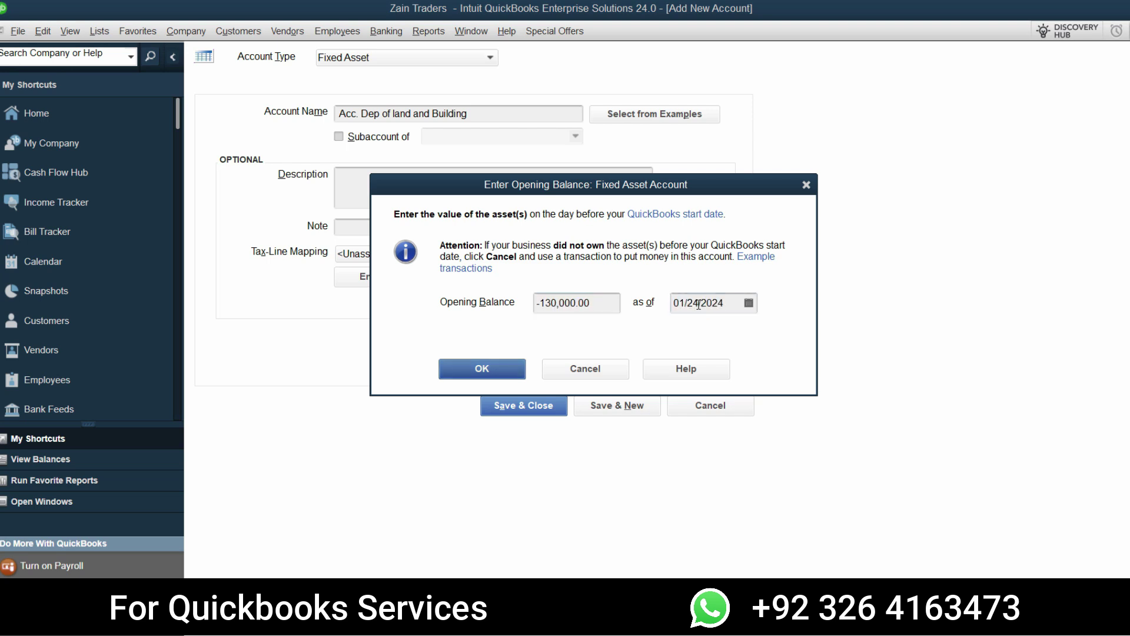
drag(727, 304, 654, 321)
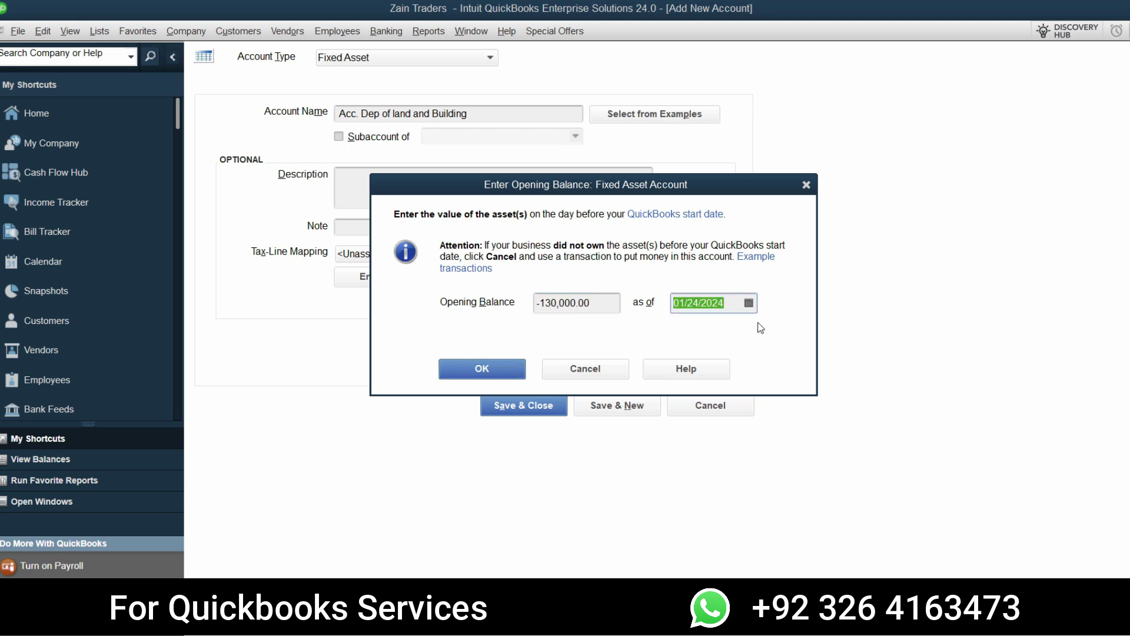
text(01/01/2024)
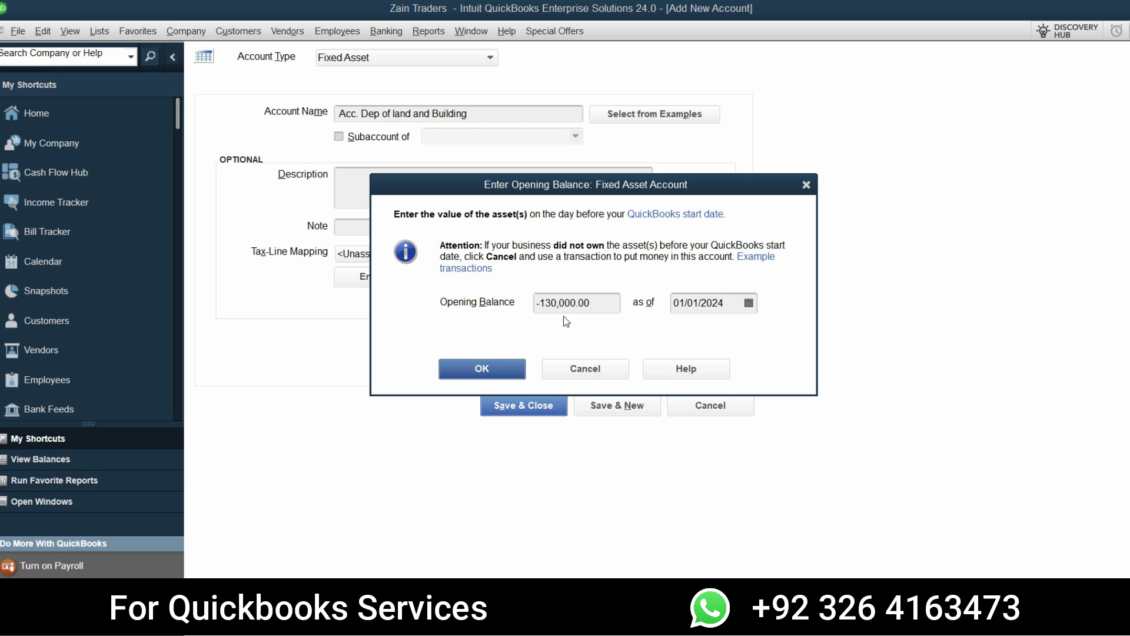
key(Return)
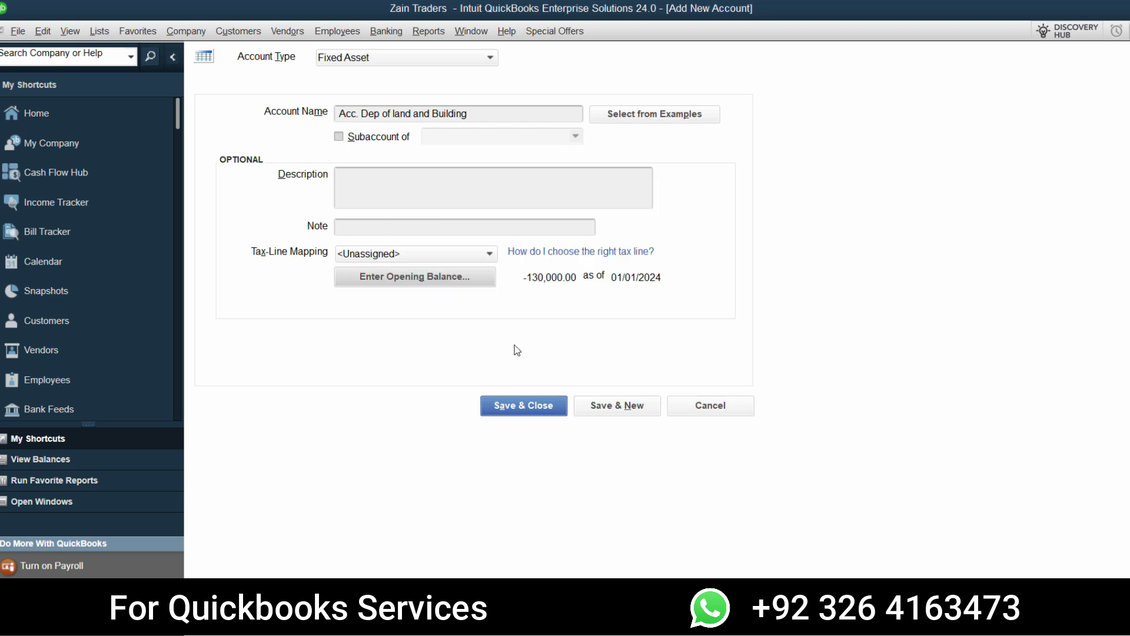
click(624, 406)
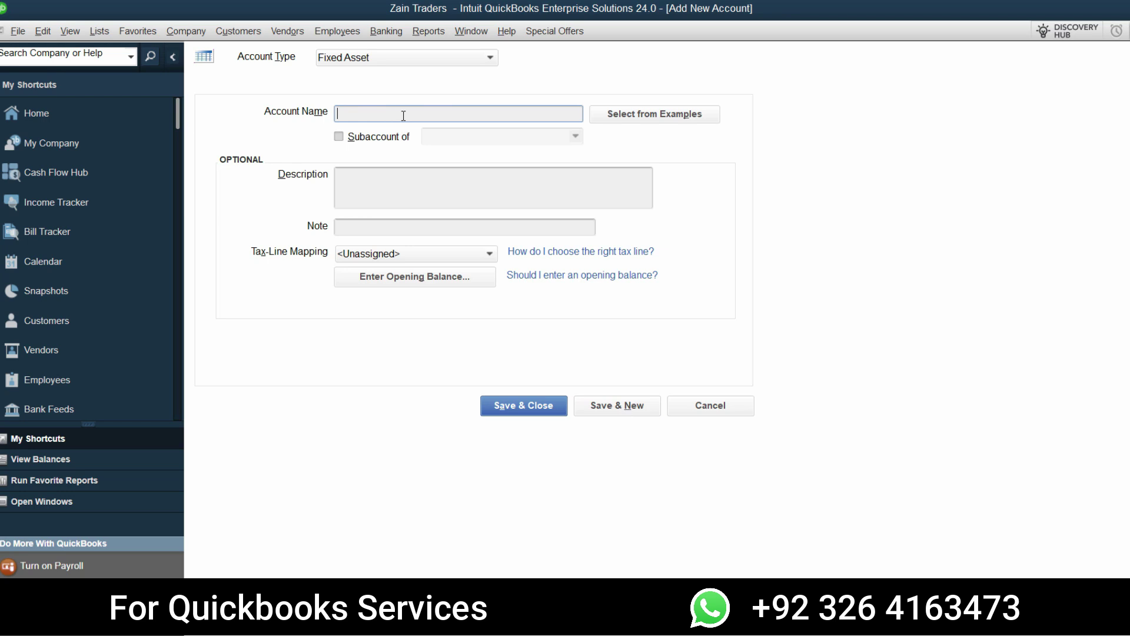
Step: Create the Motor Vehicle fixed asset account with a 450,000.00 opening balance as of 01/01/2024
key(alt+Tab)
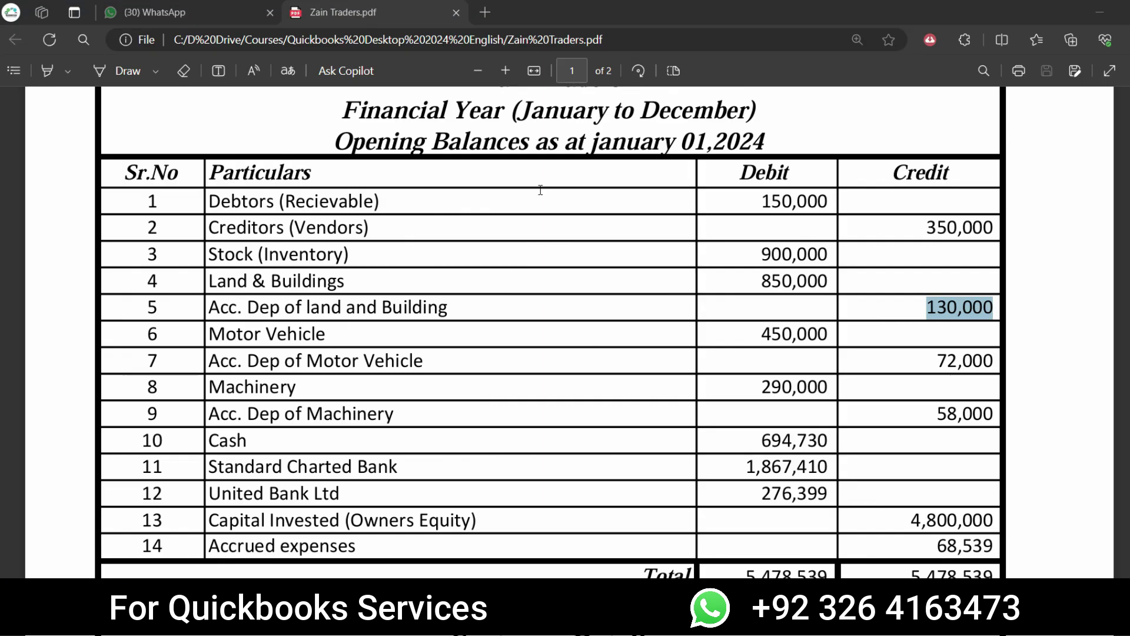
triple_click(283, 336)
key(ctrl+c)
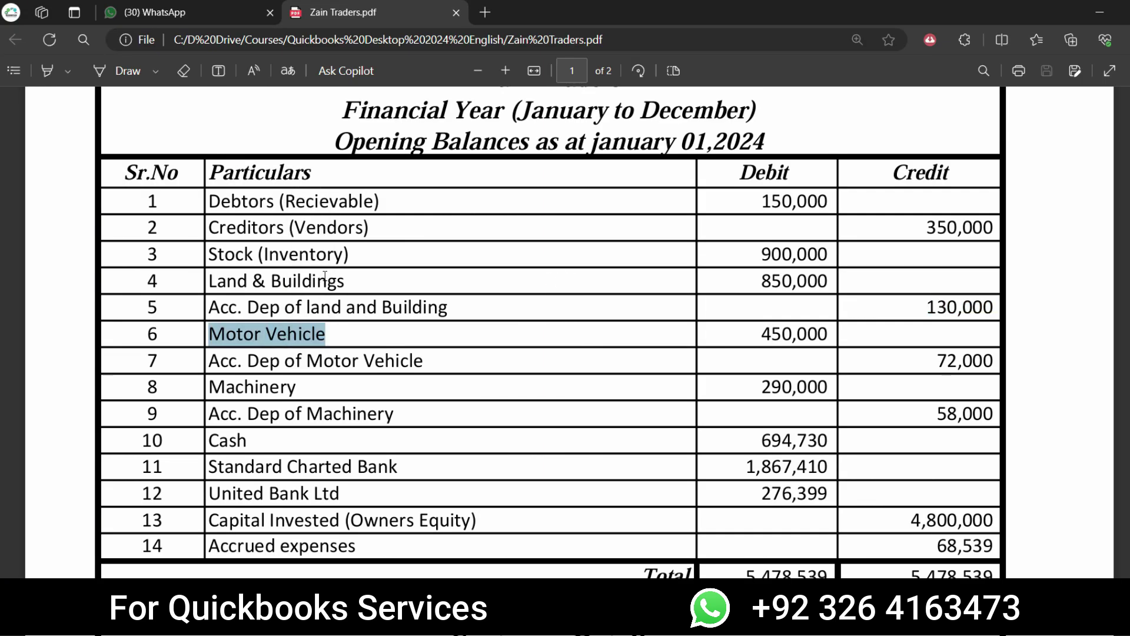
key(alt+Tab)
key(ctrl+v)
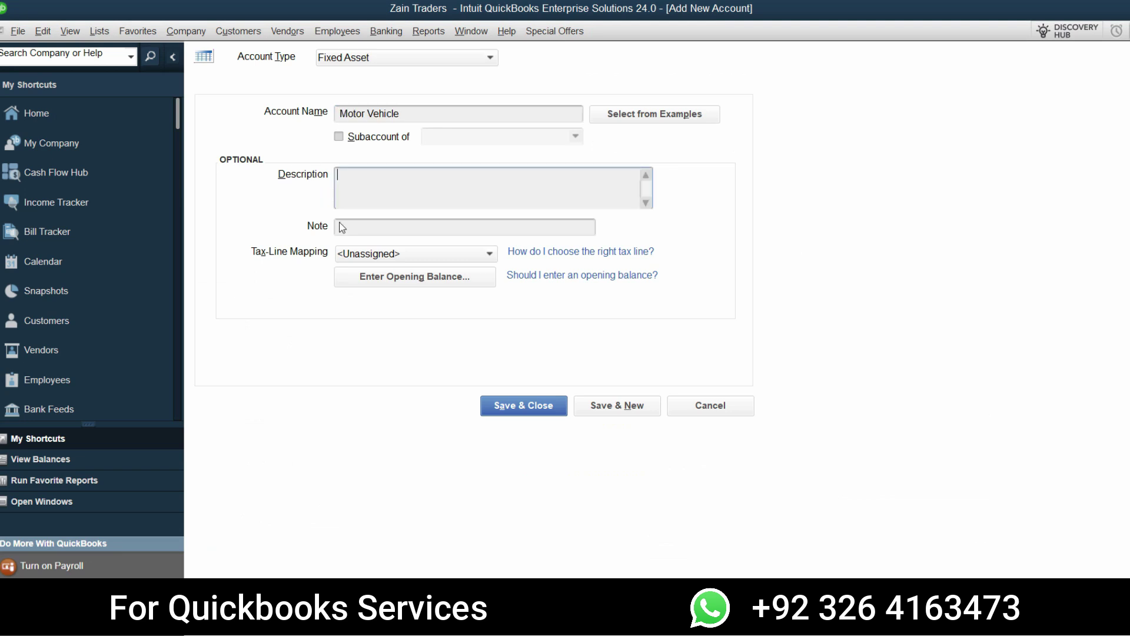
click(414, 280)
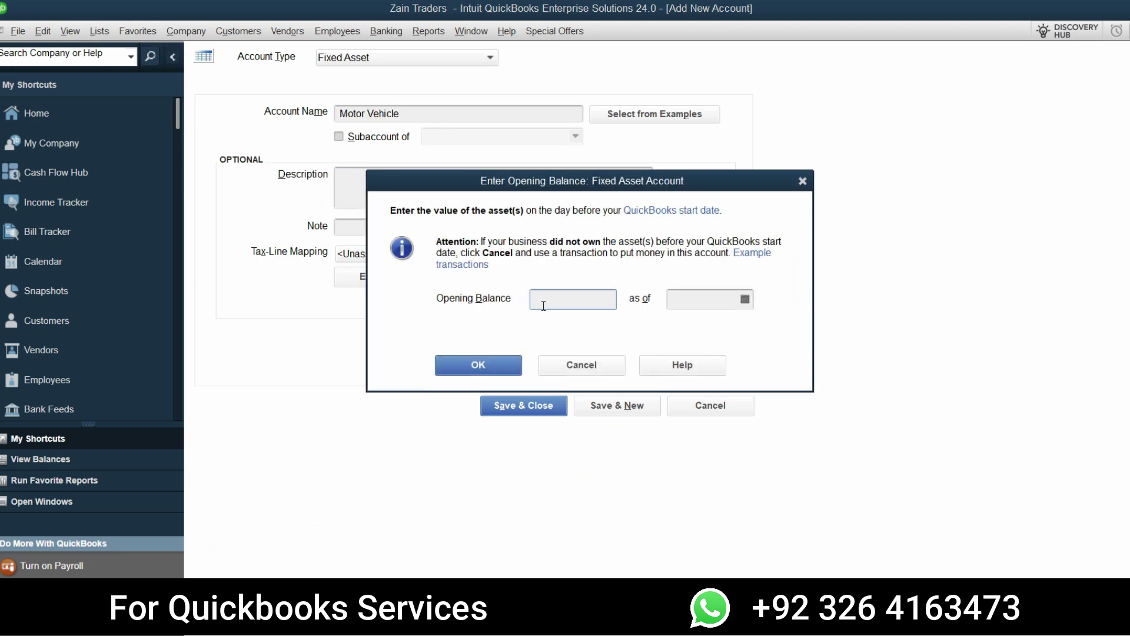
key(alt+Tab)
double_click(761, 334)
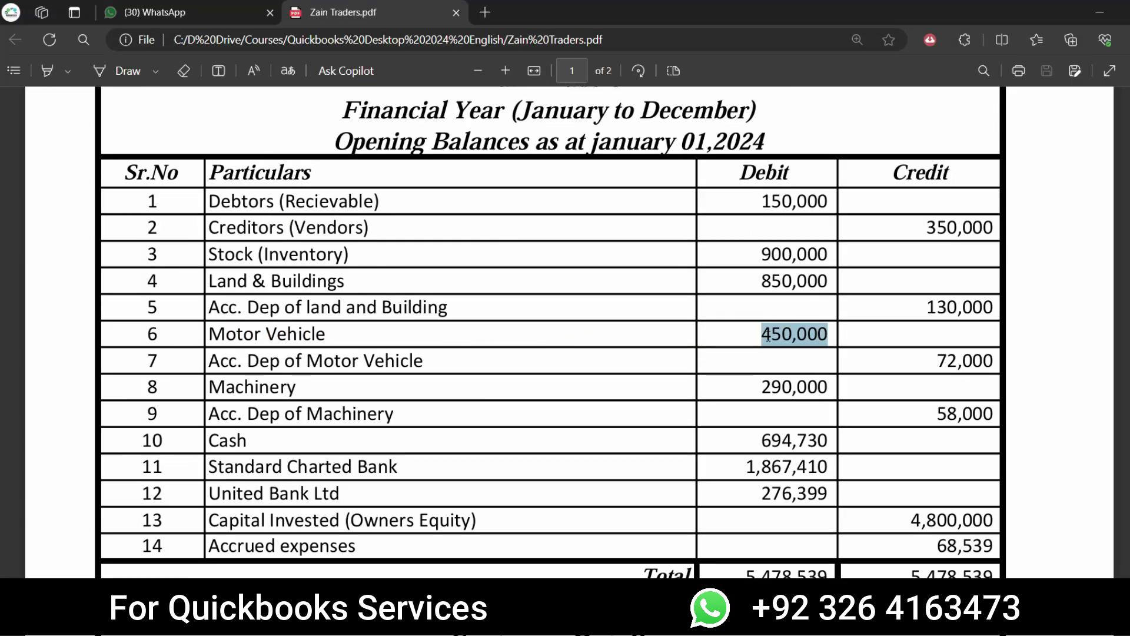
click(761, 334)
drag(829, 334, 781, 334)
key(alt+Tab)
click(705, 300)
text(01/01/2024)
key(Tab)
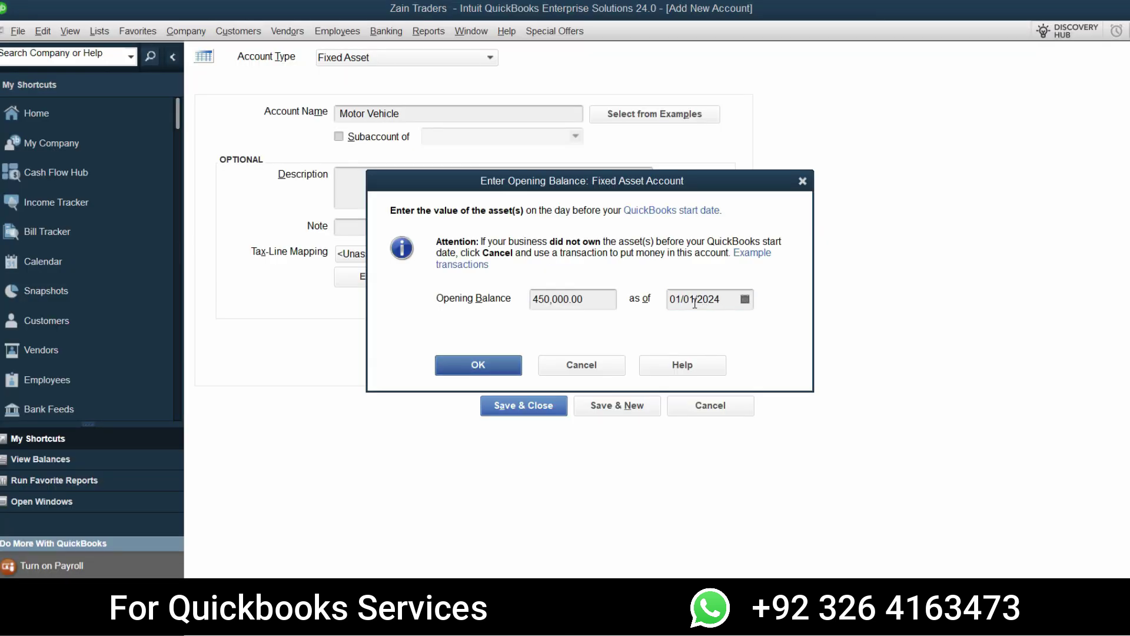
click(497, 368)
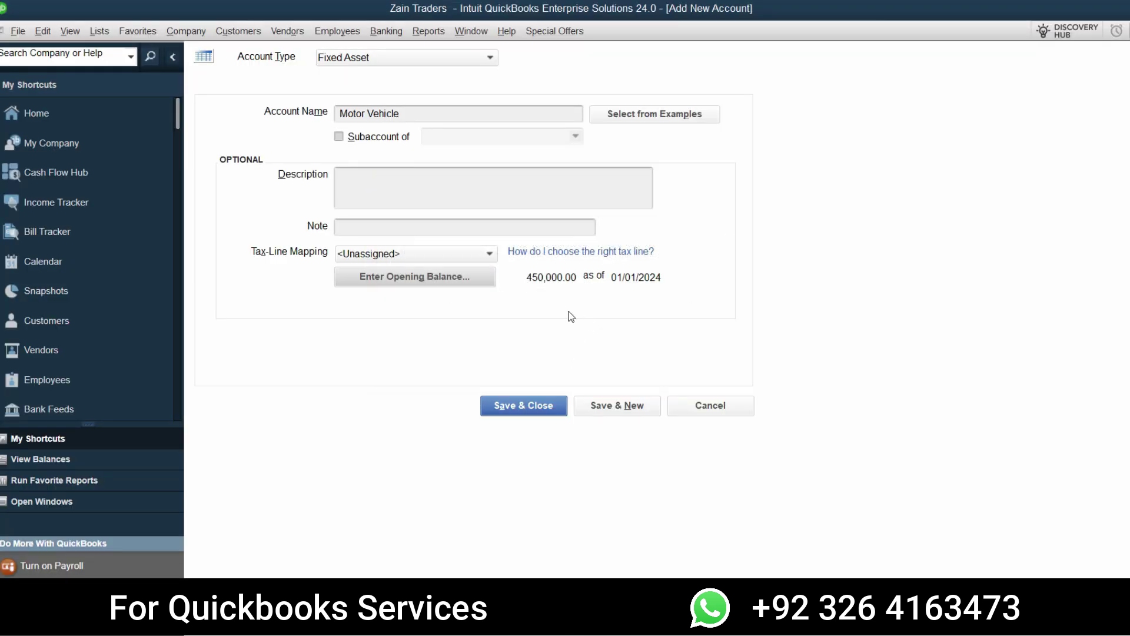
click(623, 407)
Step: Add Acc. Dep of Motor Vehicle with a -72,000.00 opening balance dated 01/01/2024
key(alt+Tab)
key(ctrl+c)
key(alt+Tab)
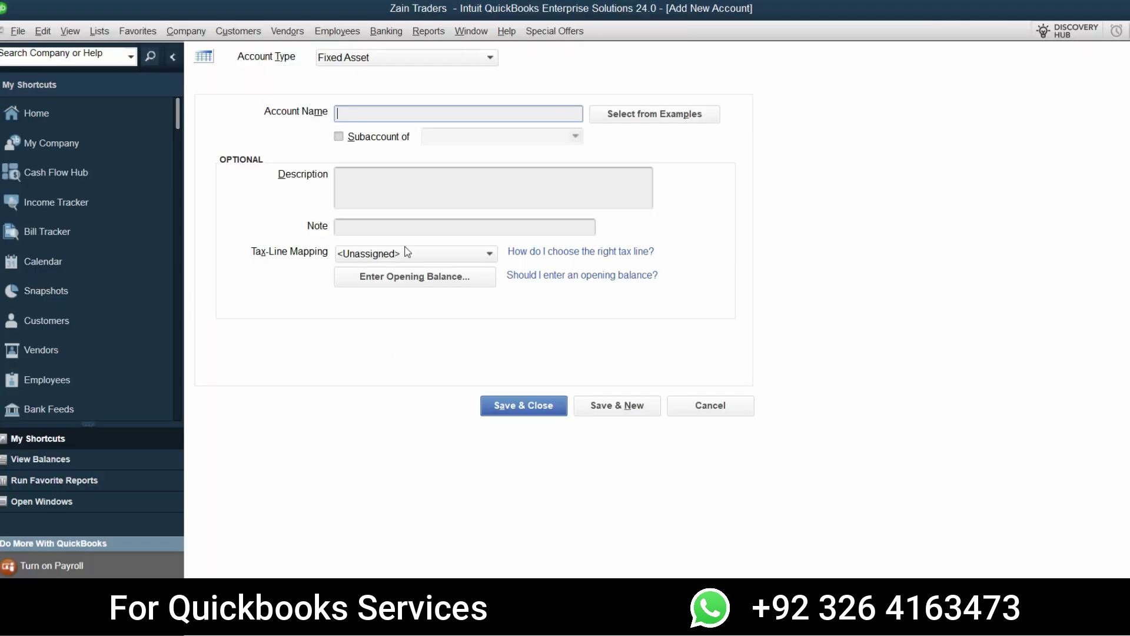
key(ctrl+v)
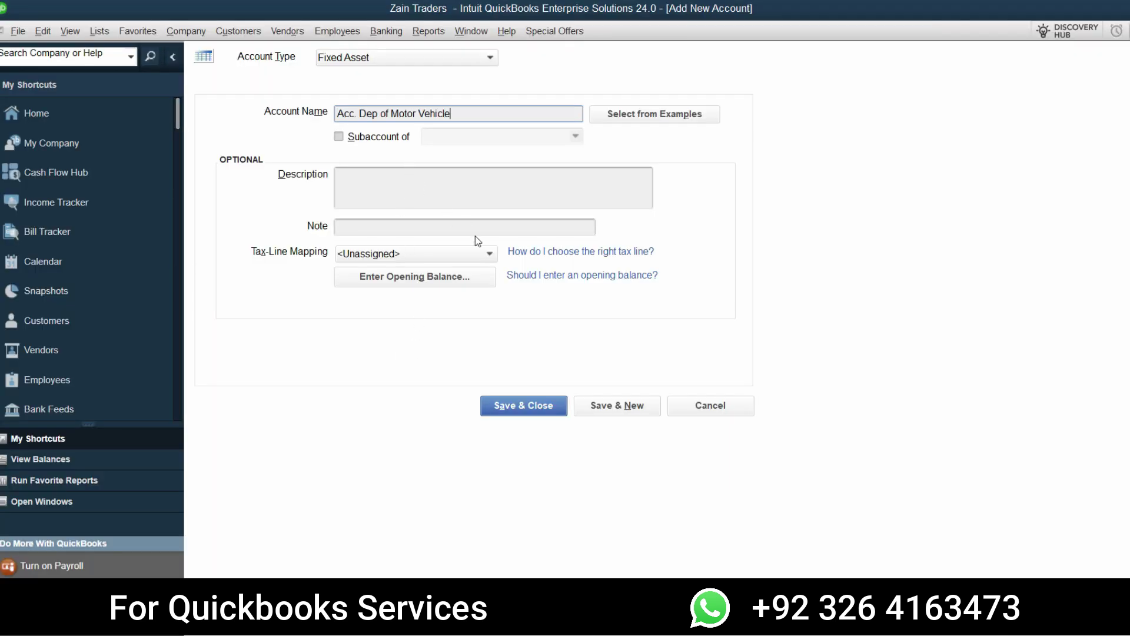
click(443, 283)
text(0)
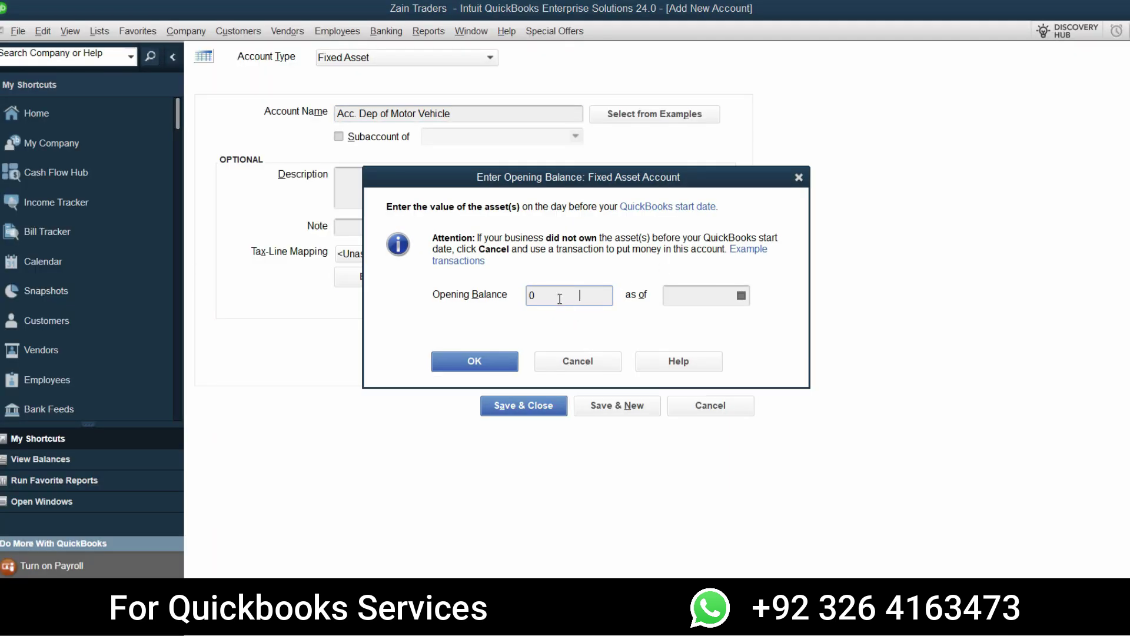
key(BackSpace)
text(-72,000)
key(Tab)
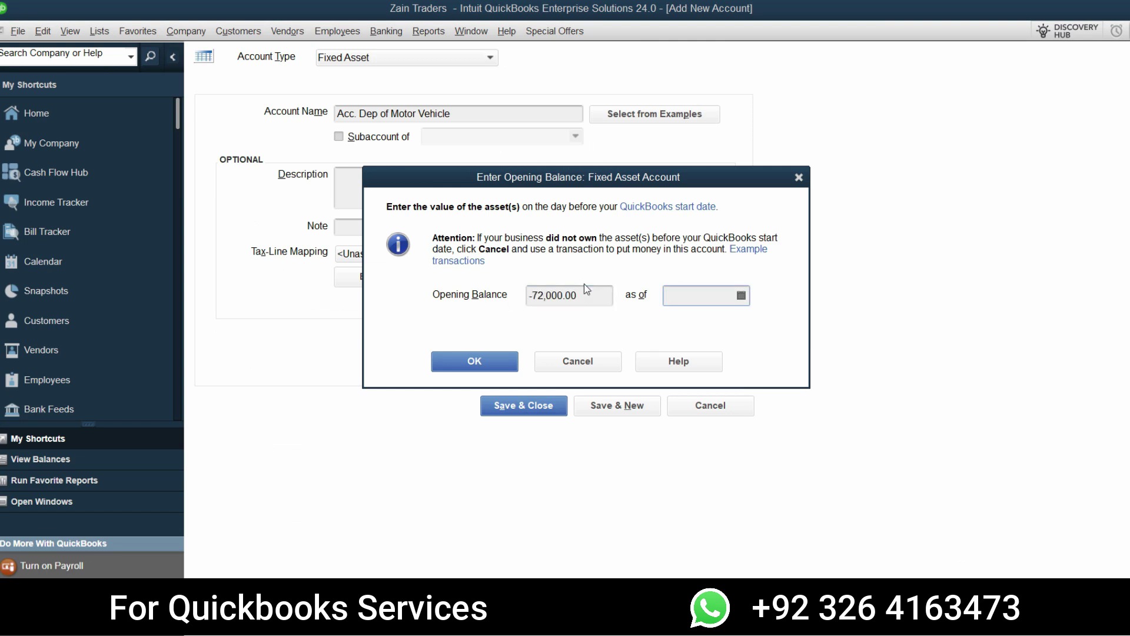
text(1/1)
key(BackSpace)
key(BackSpace)
key(BackSpace)
text(01/01/2024)
click(500, 364)
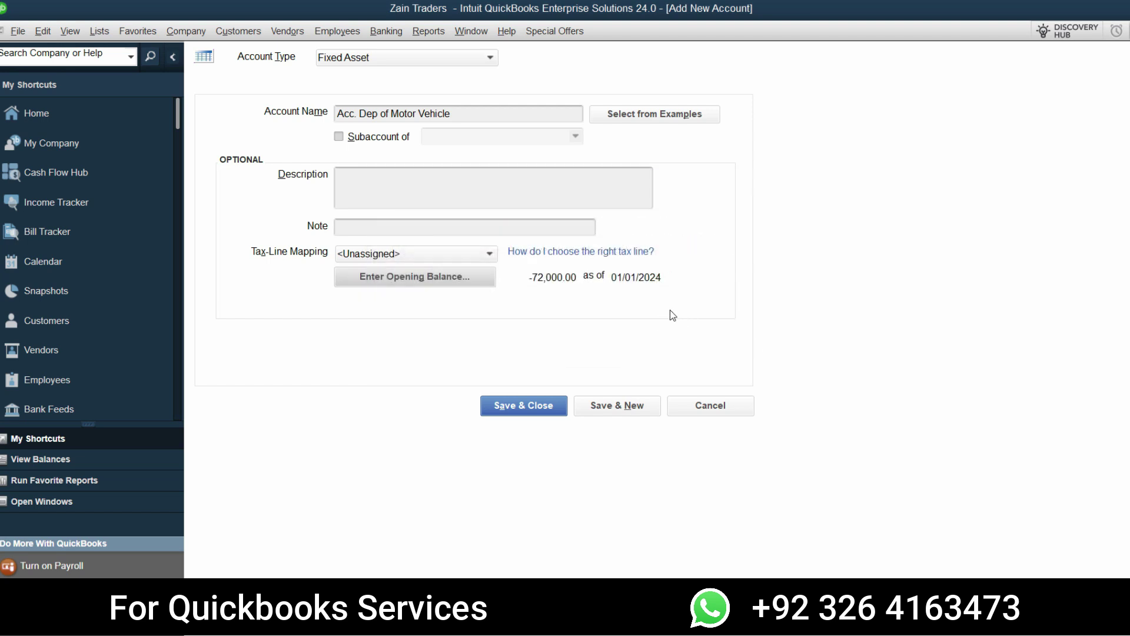
key(alt+Tab)
key(alt+Tab)
click(617, 405)
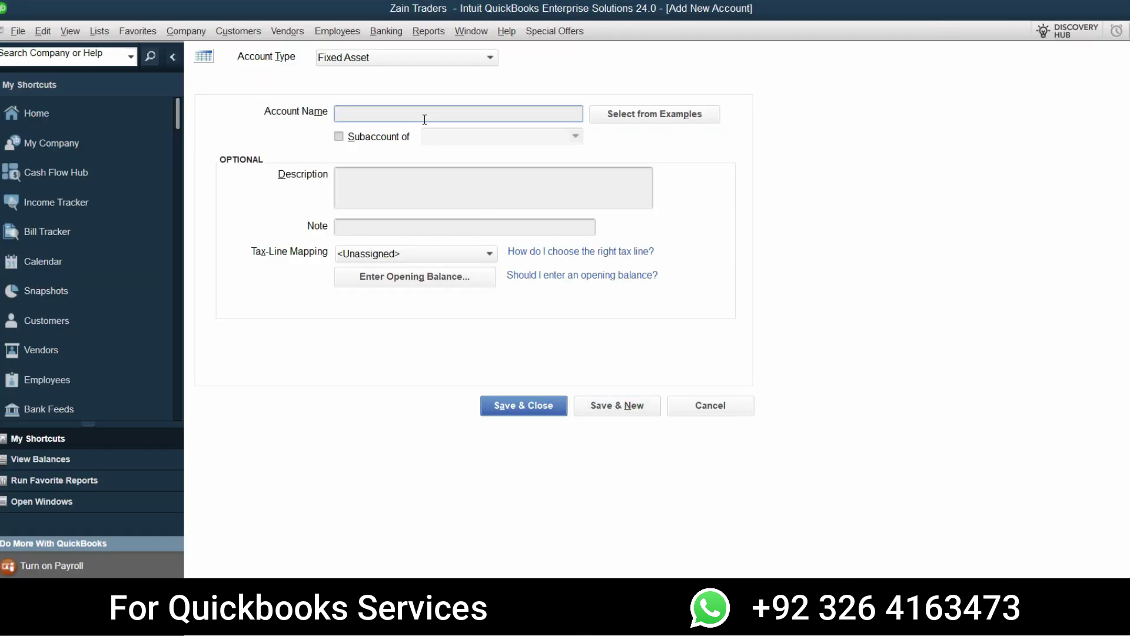
Step: Create the Machinery fixed asset account with a 290,000.00 opening balance as of 01/01/2024
key(alt+Tab)
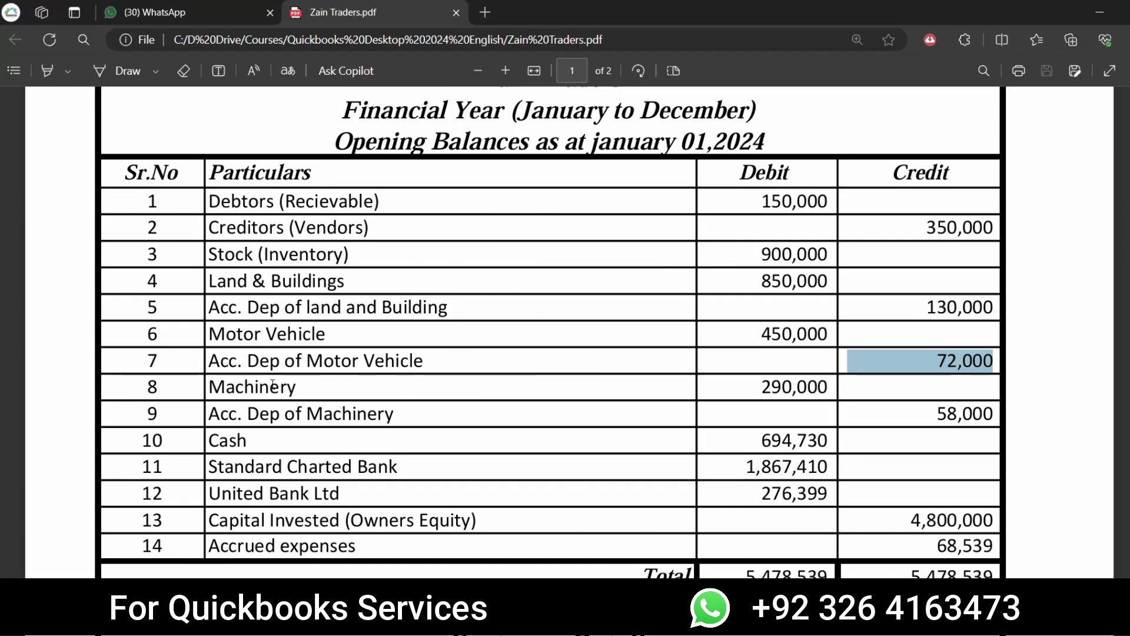
key(alt+Tab)
key(ctrl+v)
click(412, 280)
key(alt+Tab)
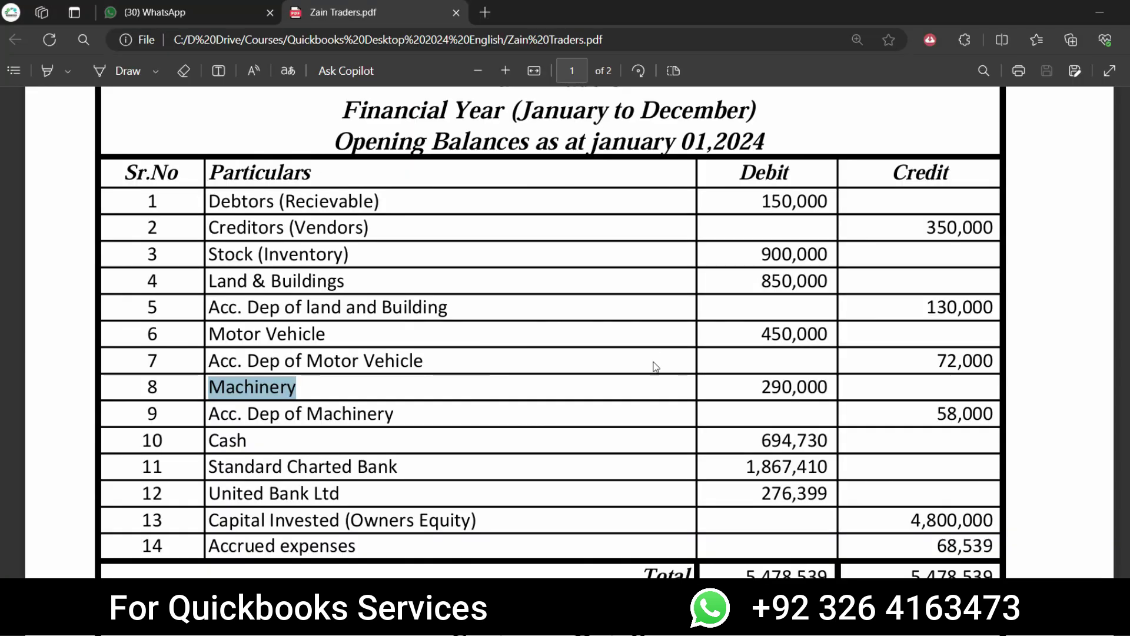
key(alt+Tab)
key(ctrl+v)
key(Tab)
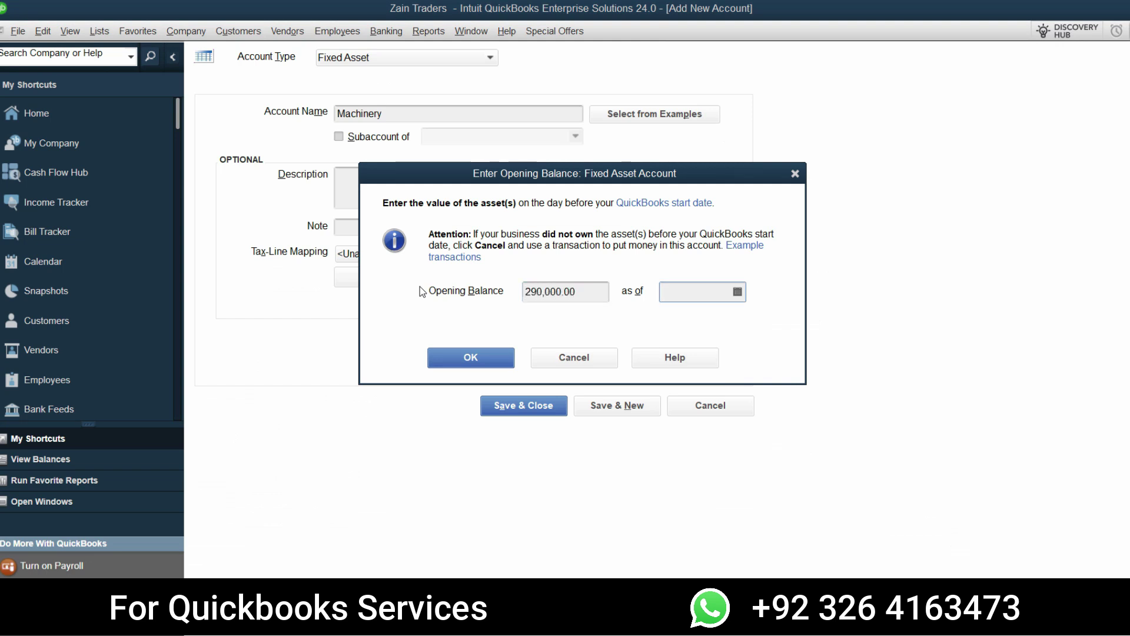
text(01)
text(012024)
key(Return)
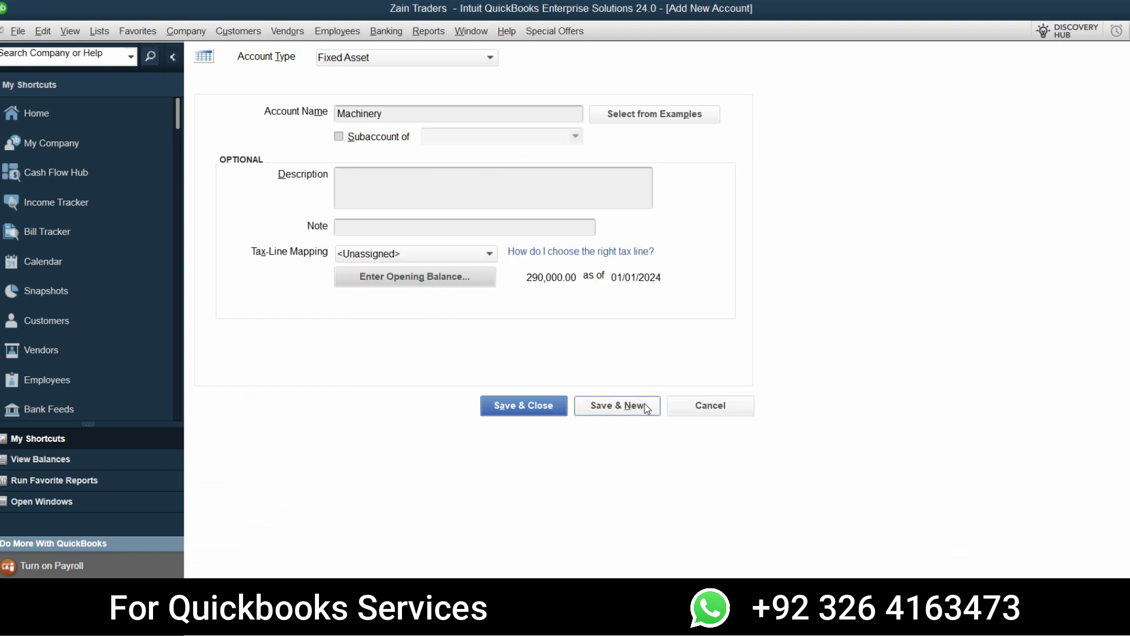
click(617, 405)
Step: Add Acc. Dep of Machinery with a -58,000.00 opening balance dated 01/01/2024
key(alt+Tab)
key(ctrl+c)
key(alt+Tab)
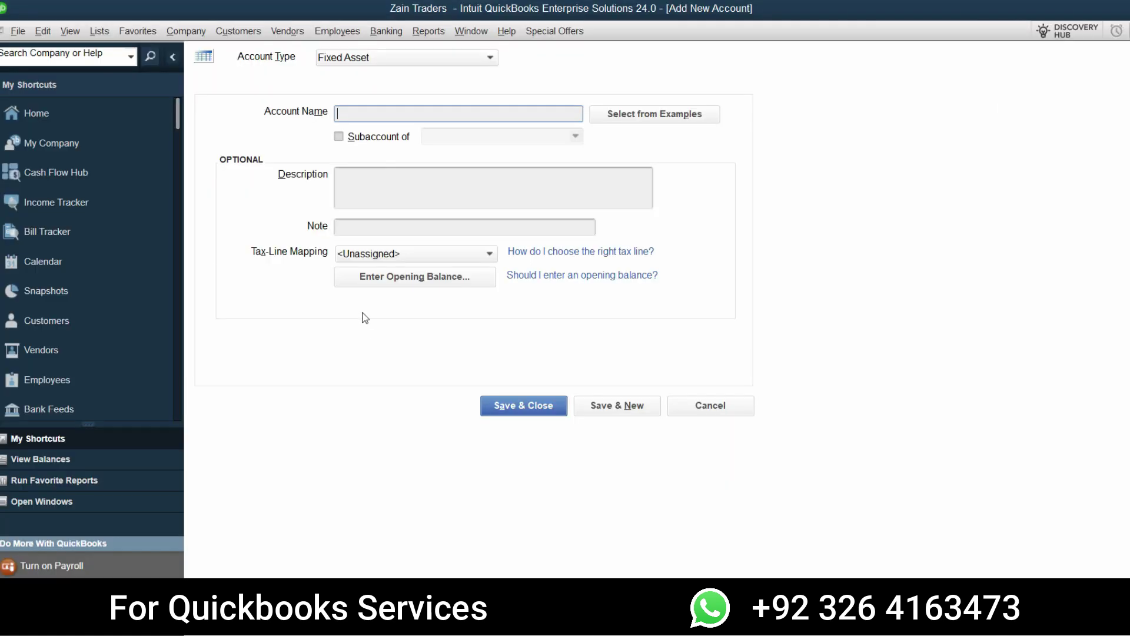
key(ctrl+v)
key(Tab)
click(419, 113)
click(432, 280)
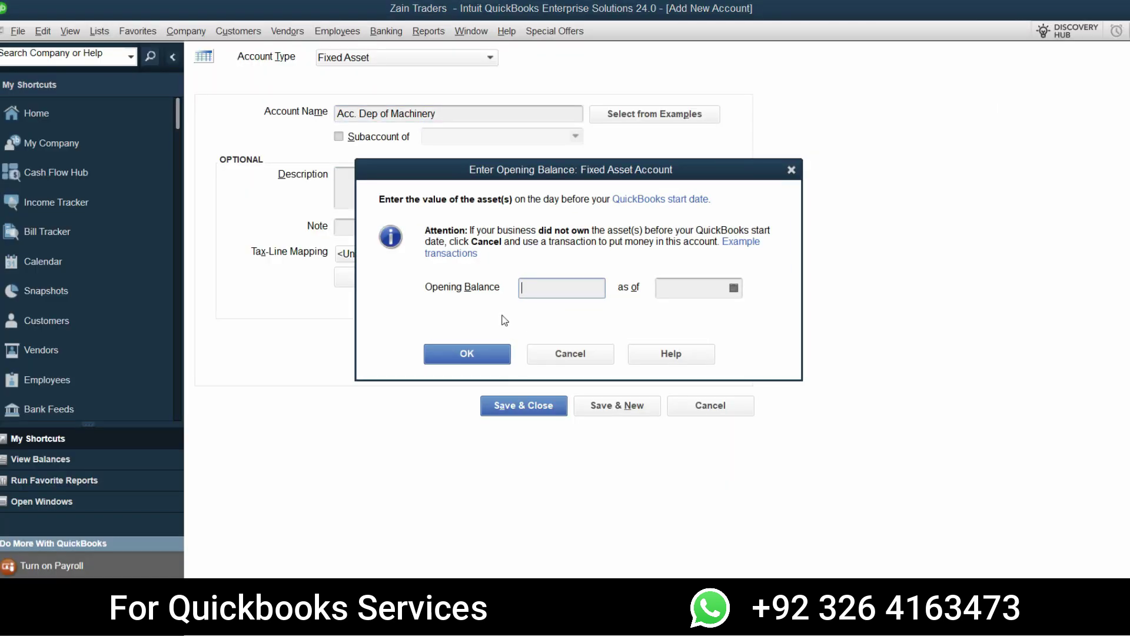
text(58,000)
key(Tab)
text(01)
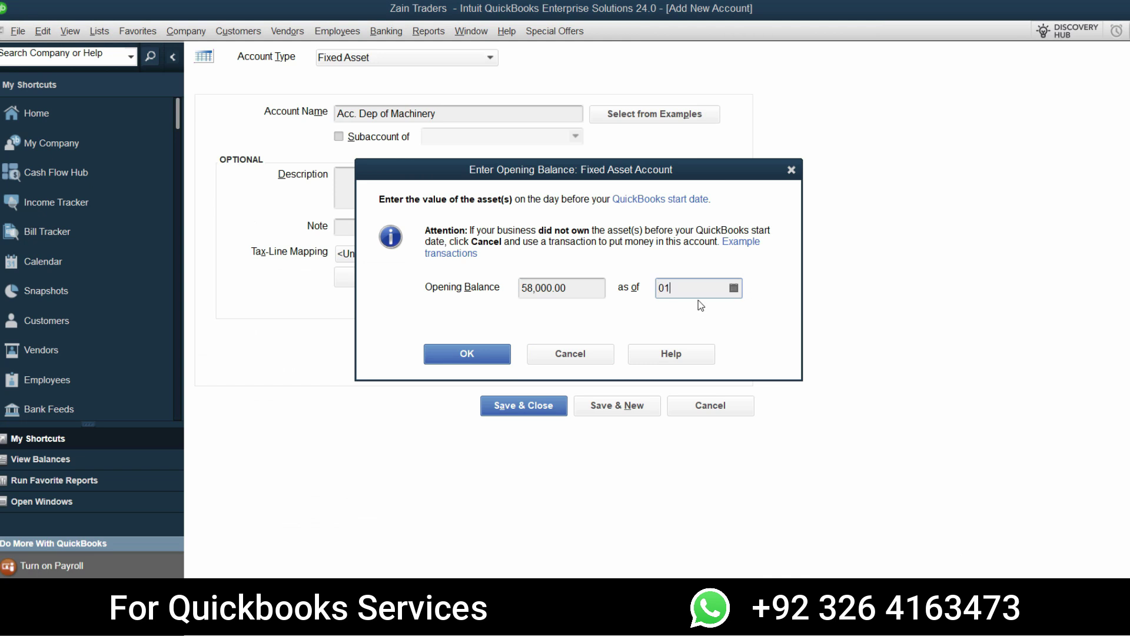
text(/01/2024)
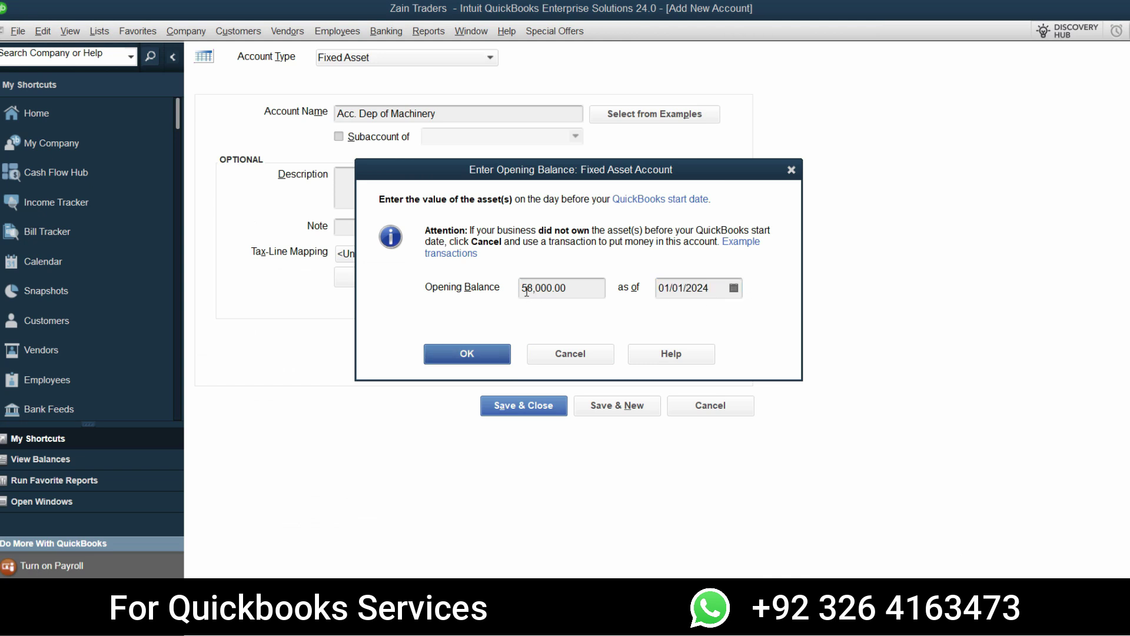
click(523, 289)
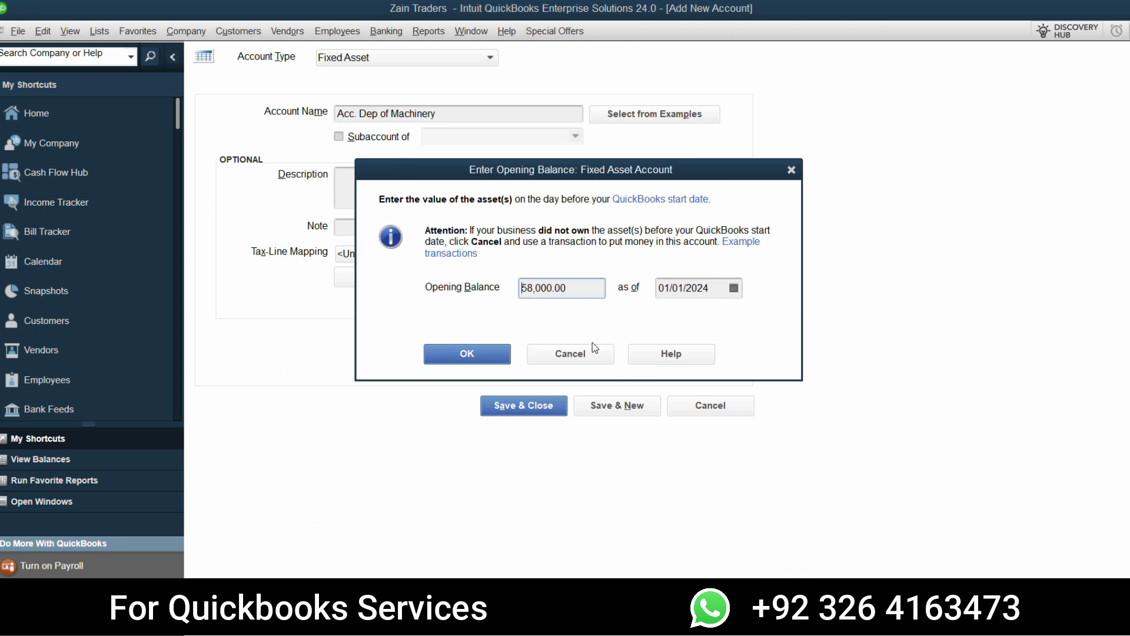
text(-)
click(496, 355)
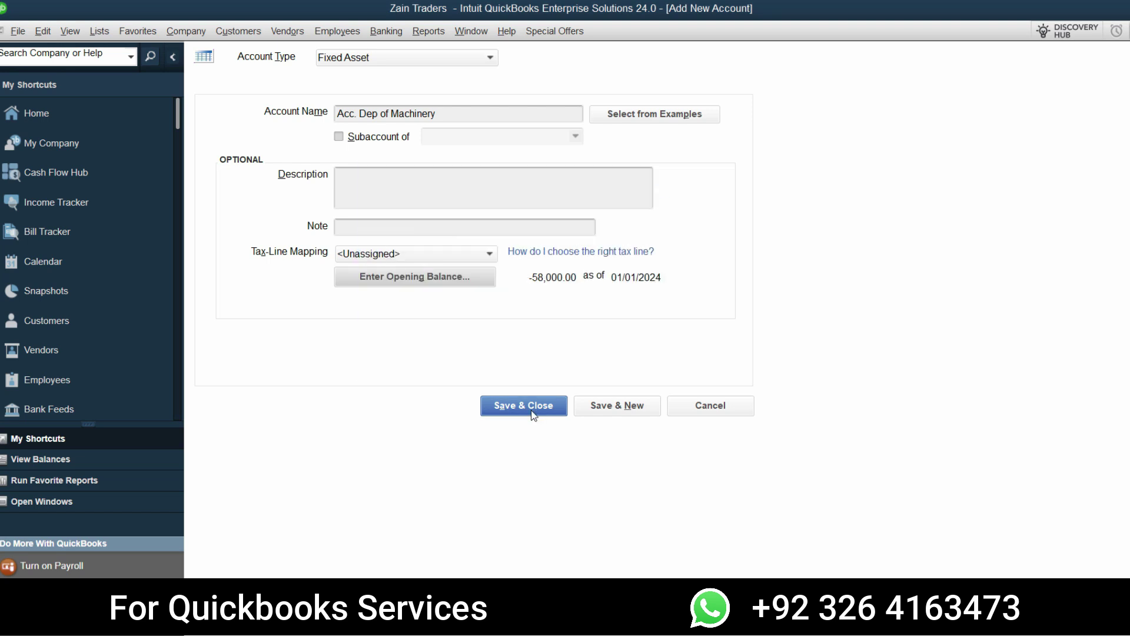
click(612, 406)
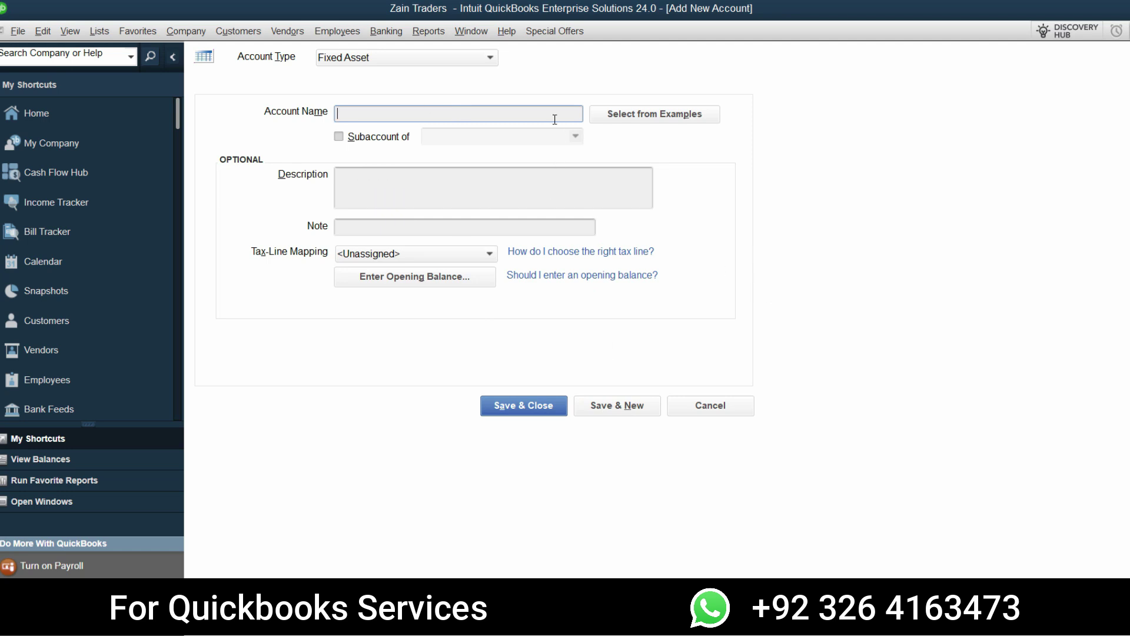
key(alt+Tab)
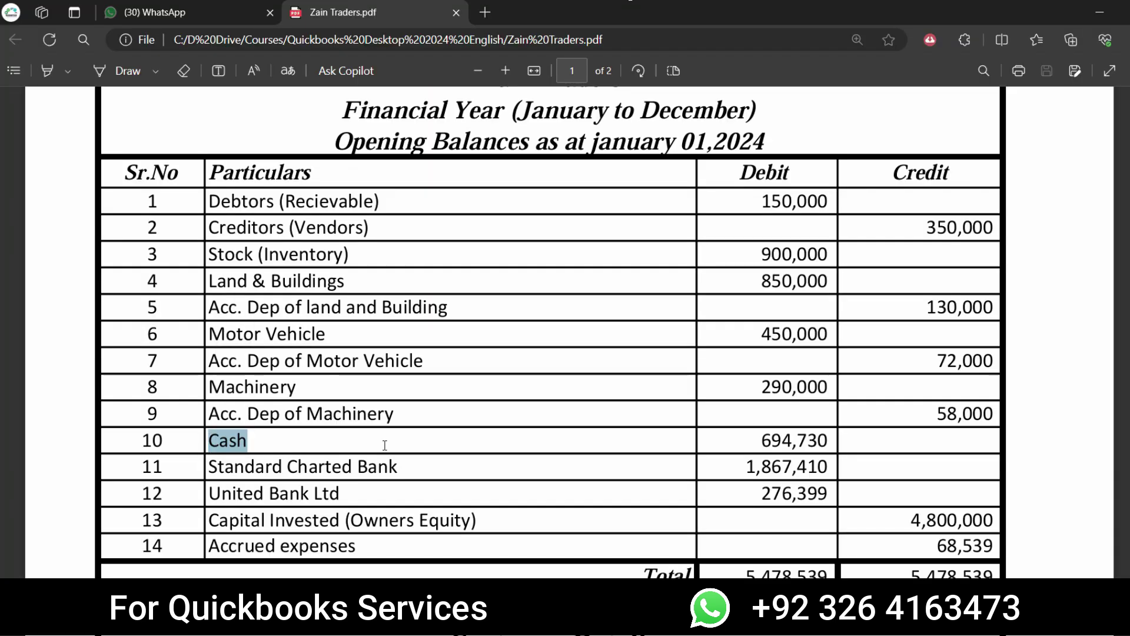
key(alt+Tab)
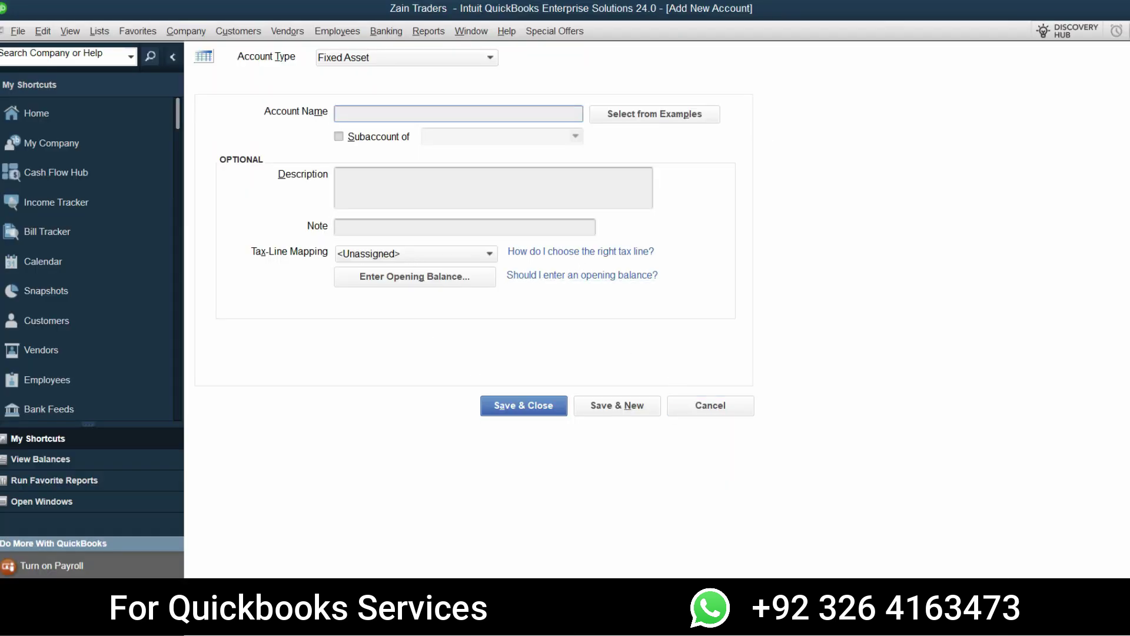
Step: Discard the current form and start a new Bank type account from the Chart of Accounts
click(460, 59)
click(462, 77)
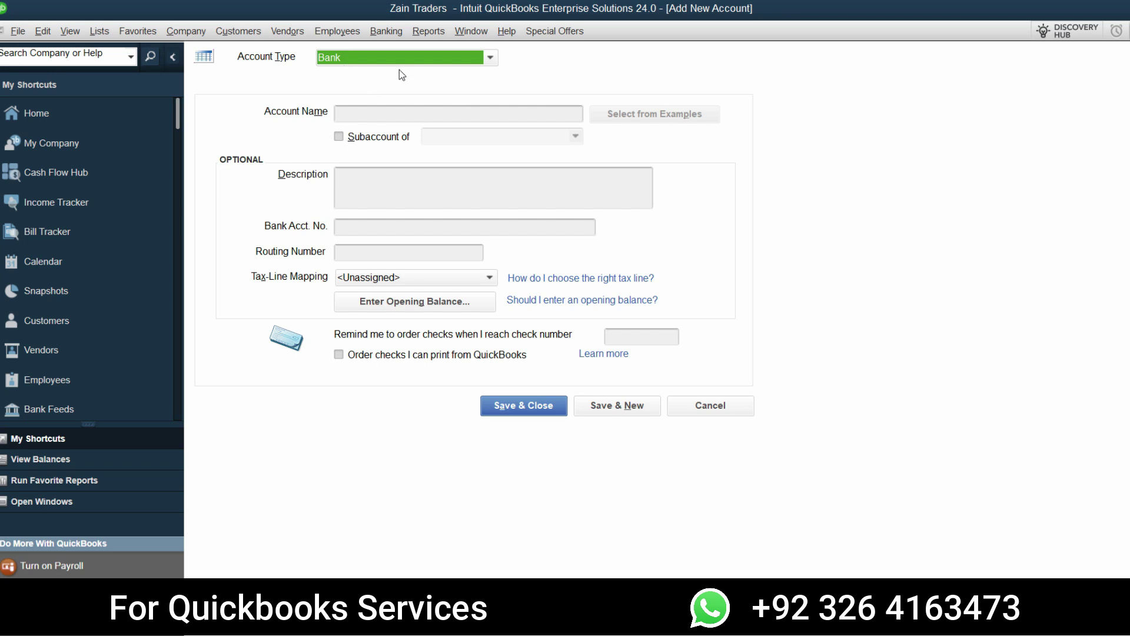
click(729, 411)
right_click(191, 430)
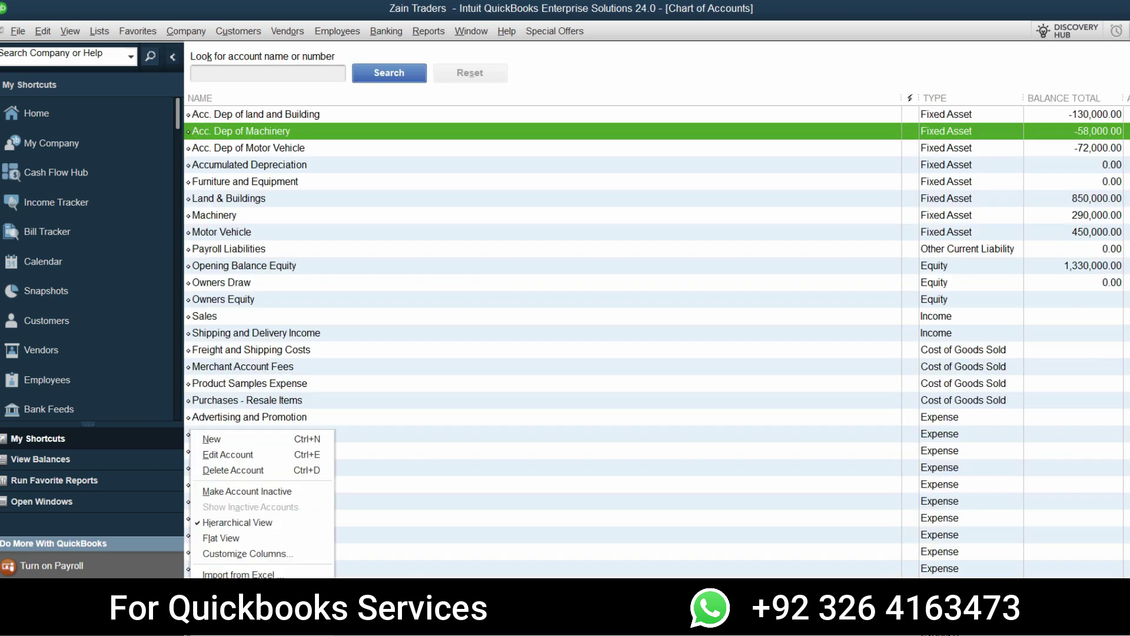
click(312, 445)
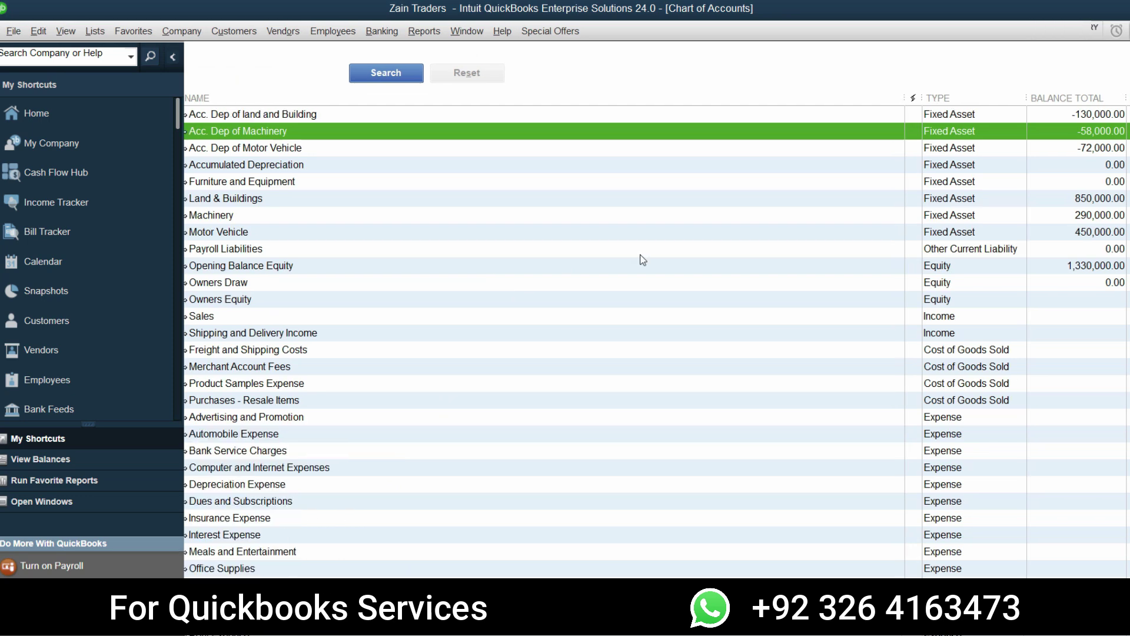
click(234, 203)
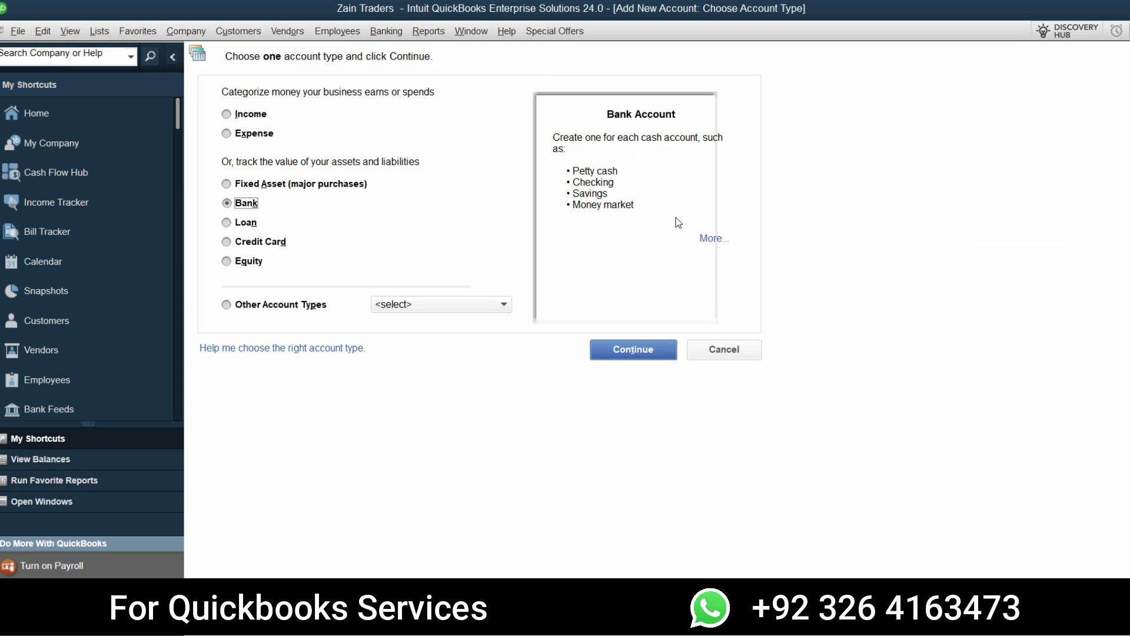
click(649, 353)
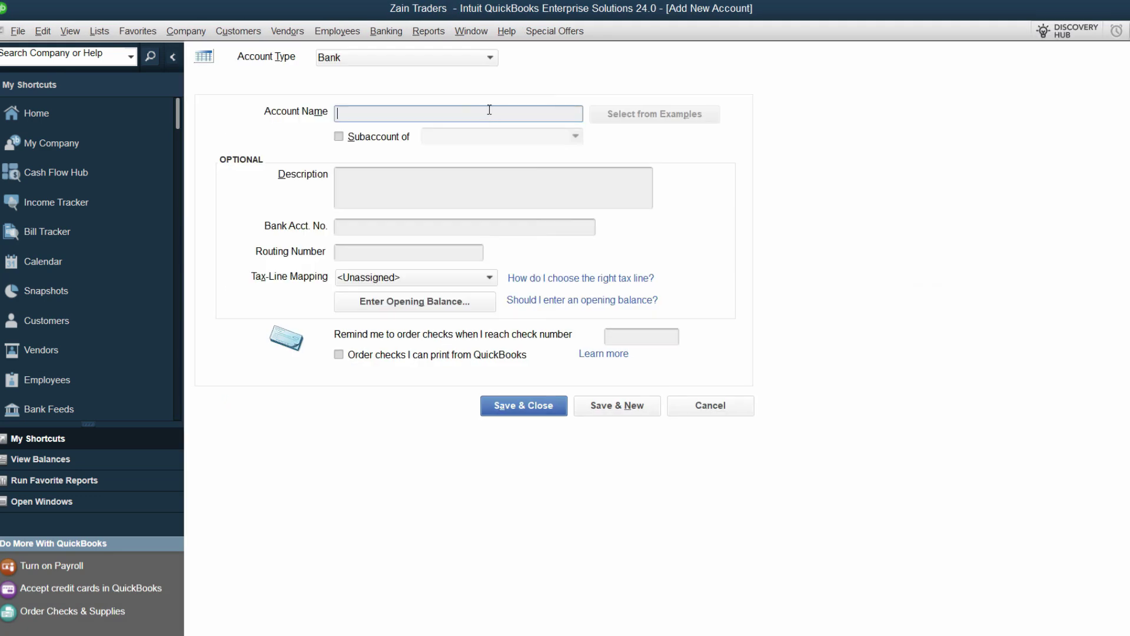
Step: Create the Cash bank account with a 694,730 opening balance as of 01/01/2024
key(alt+Tab)
key(alt+Tab)
text(Cash)
click(429, 306)
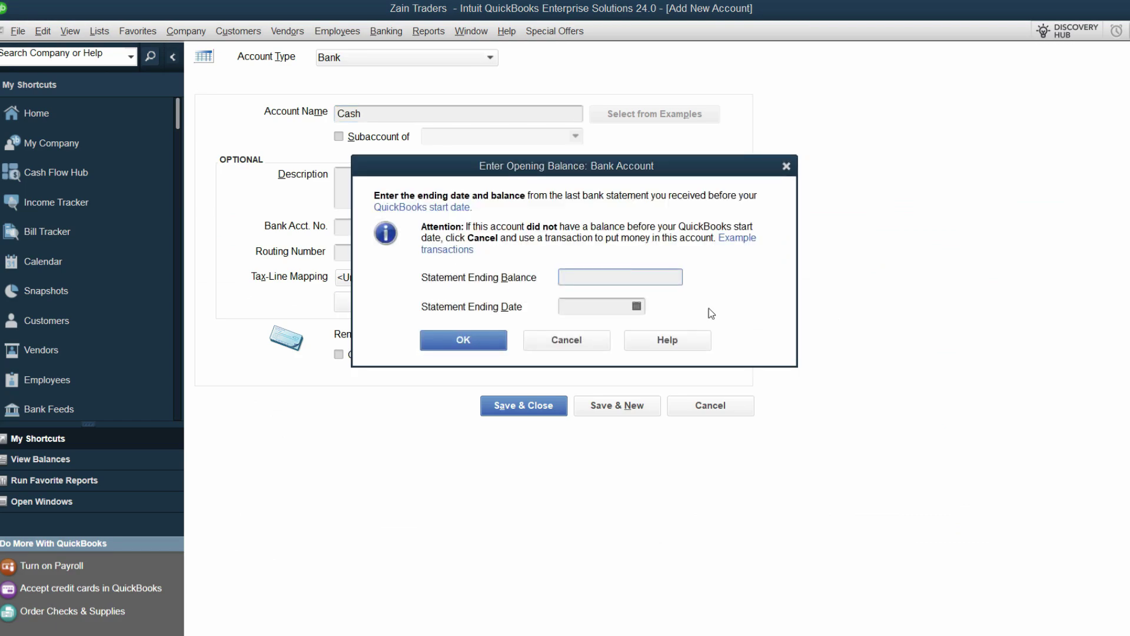
key(alt+Tab)
drag(830, 441, 709, 440)
right_click(762, 440)
click(811, 308)
key(alt+Tab)
key(ctrl+v)
key(Tab)
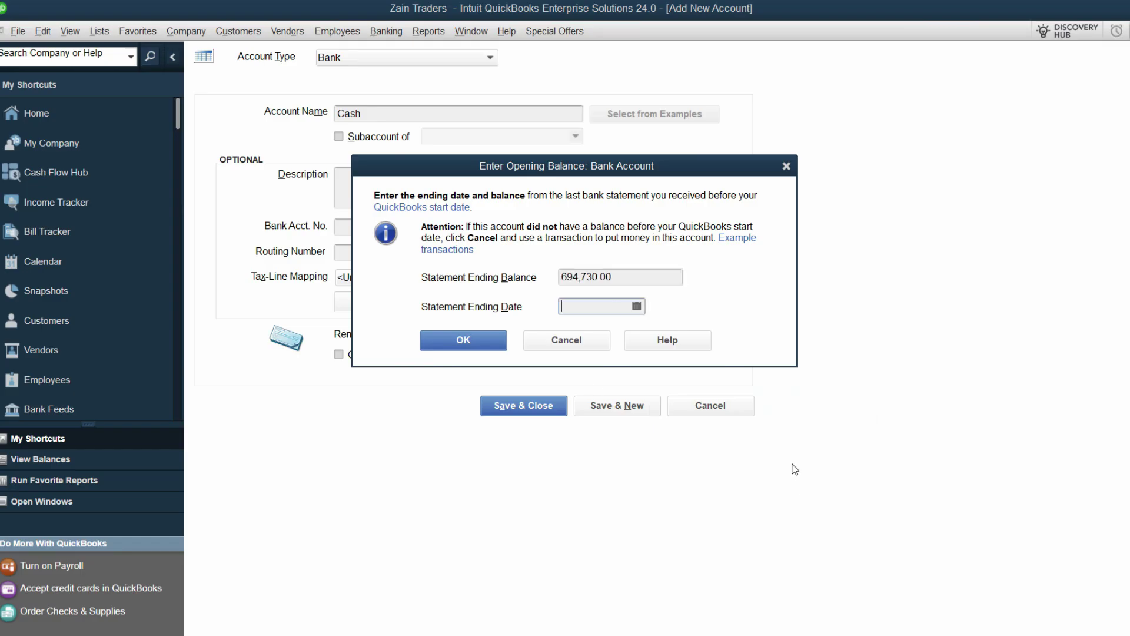
text(01/01/2024)
click(465, 341)
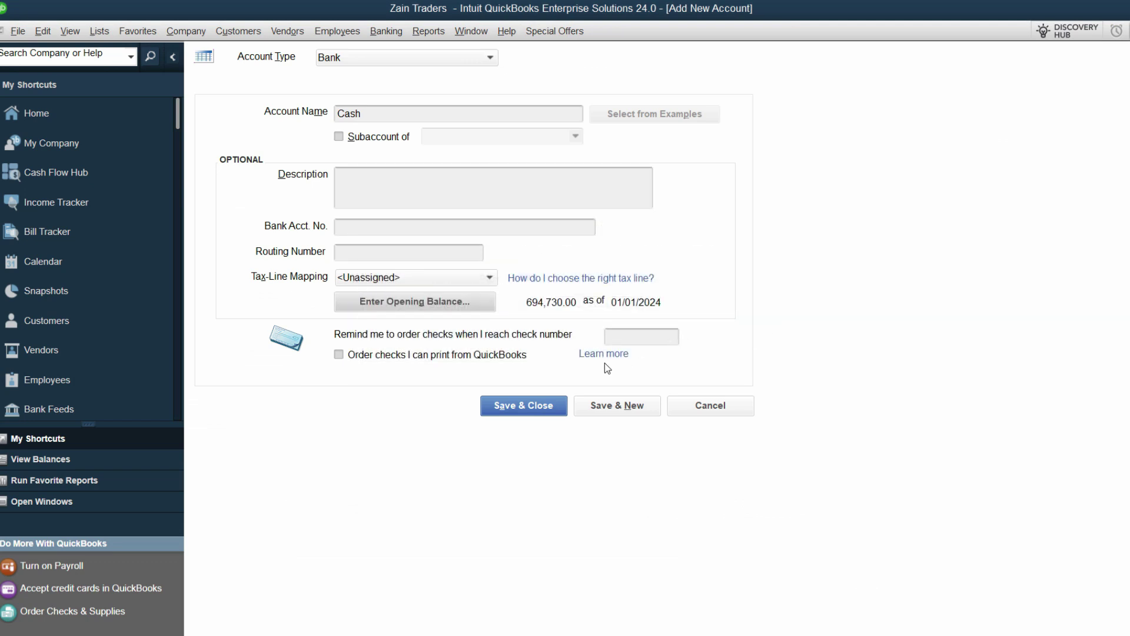
click(623, 412)
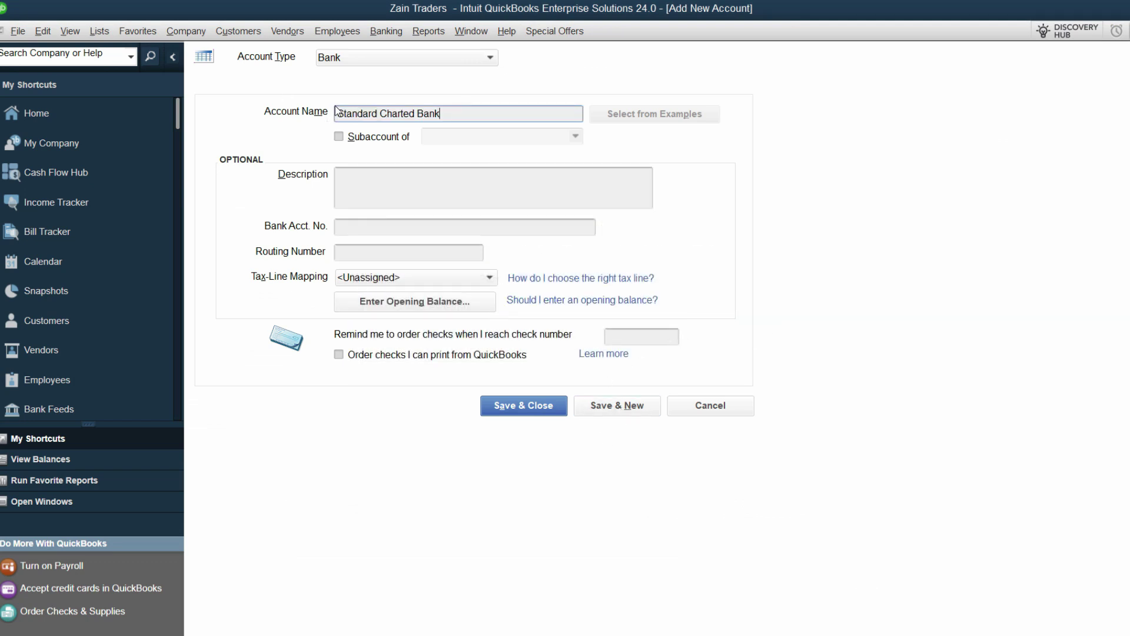
Step: Save Standard Charted Bank with a 1,867,410.00 opening balance dated 01/01/2024
key(alt+Tab)
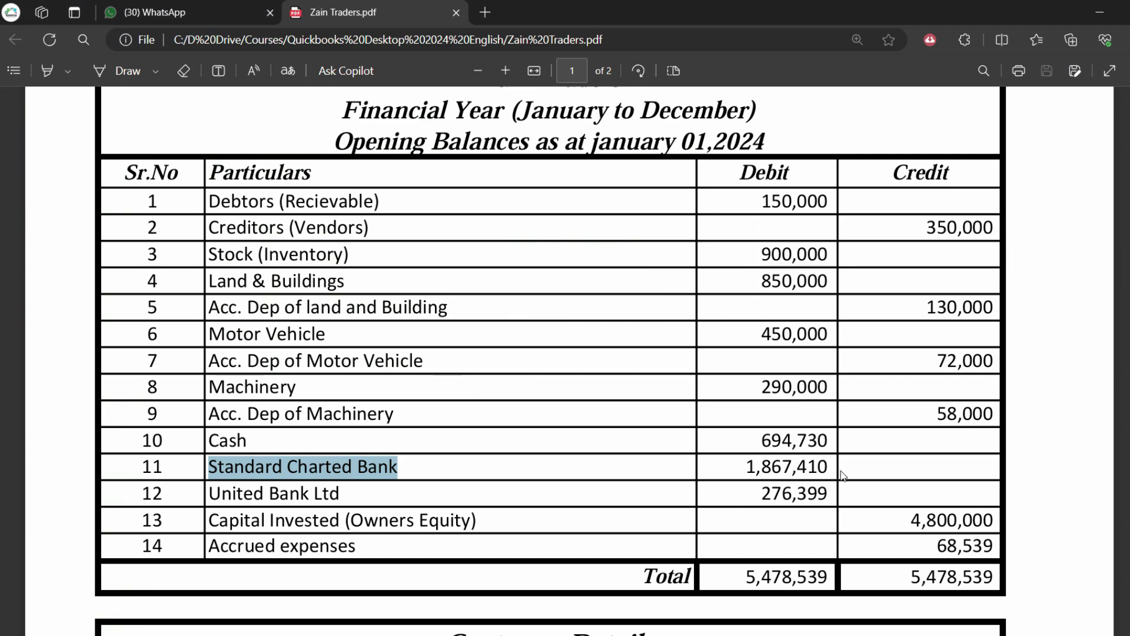
drag(829, 469, 745, 469)
key(ctrl+c)
key(alt+Tab)
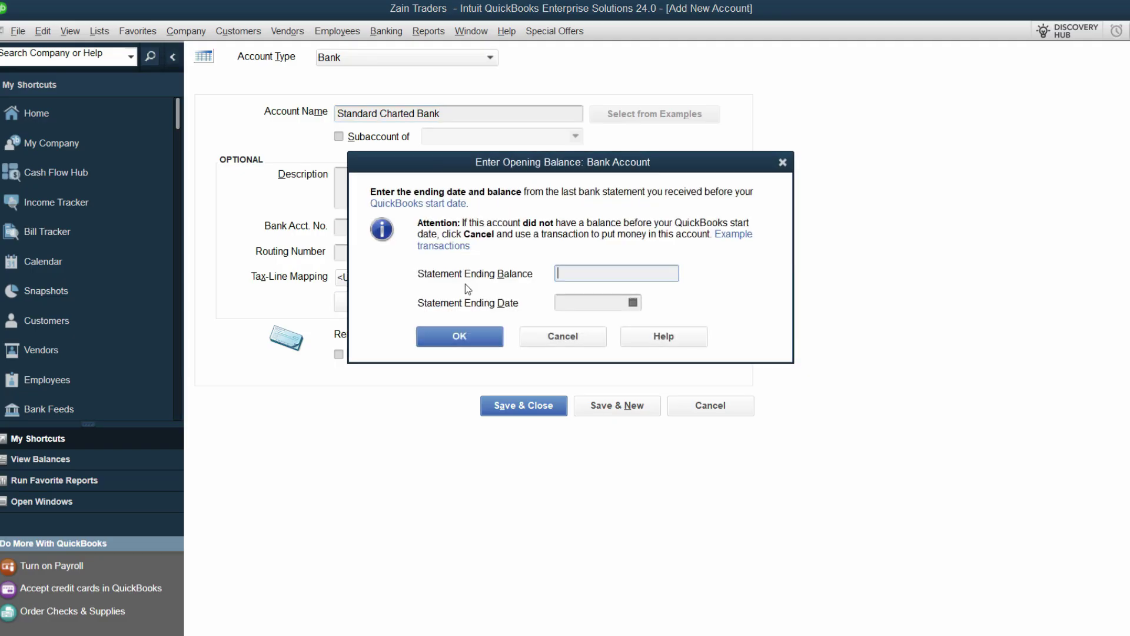
click(413, 303)
key(ctrl+v)
key(Tab)
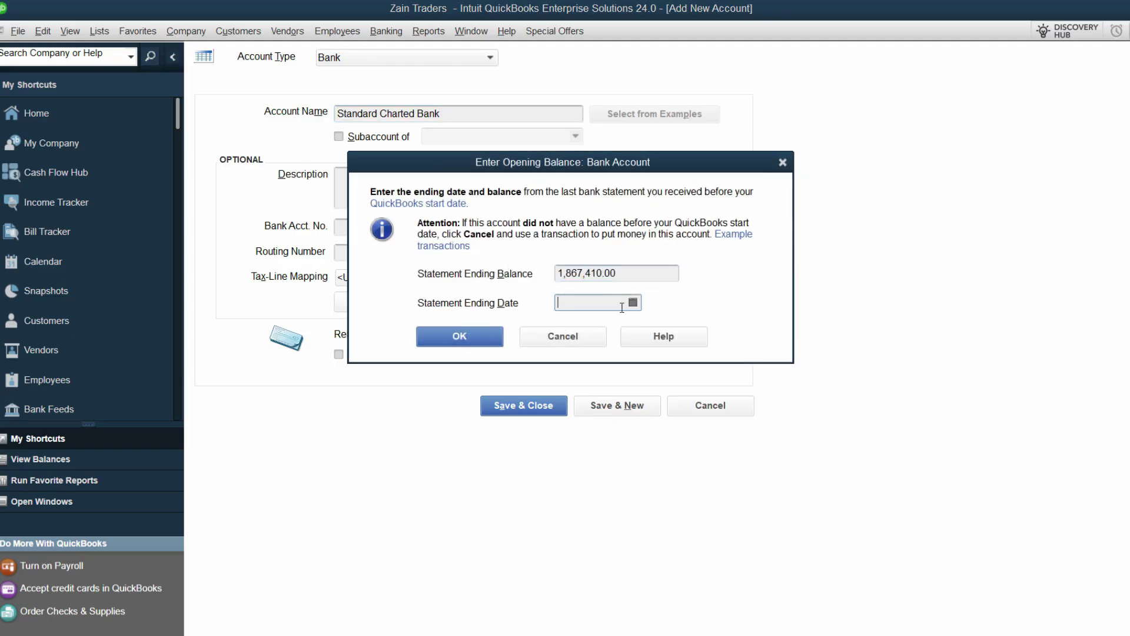
text(01/01/2024)
key(Tab)
key(Return)
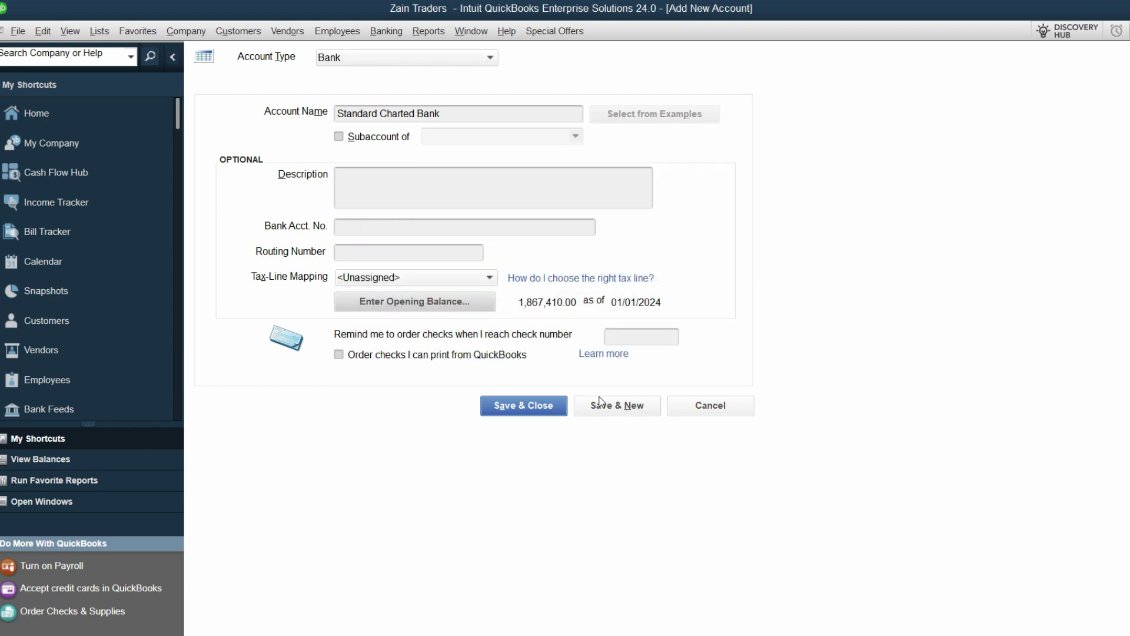
click(613, 406)
Step: Save United Bank Ltd with a 276,399.00 opening balance dated 01/01/2024
key(alt+Tab)
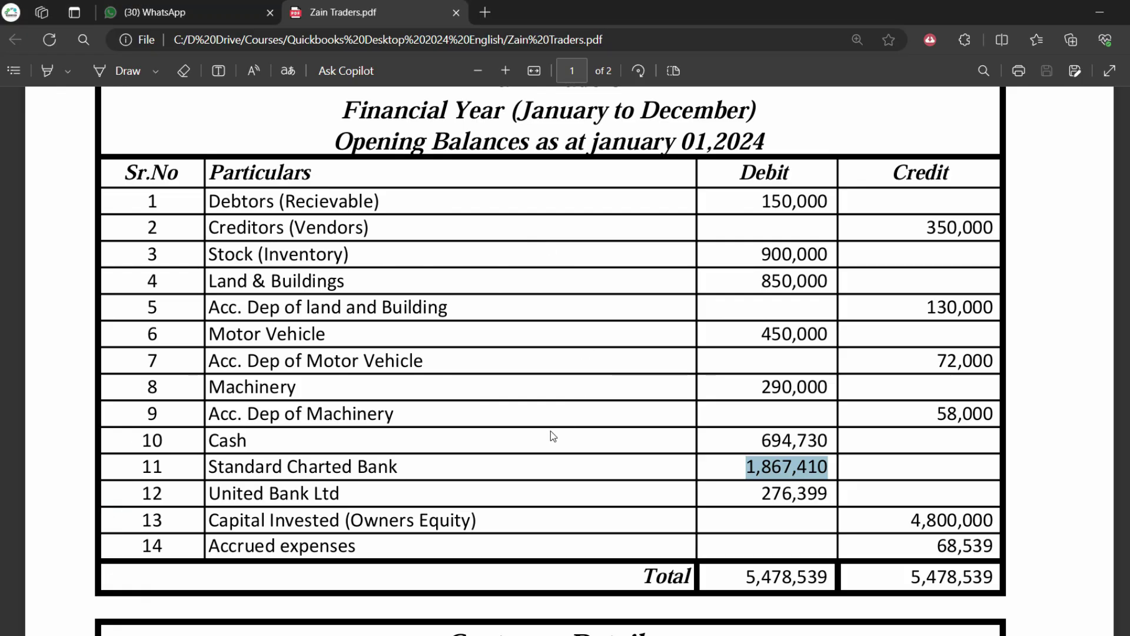
key(alt+Tab)
text(United Bank Ltd)
click(401, 309)
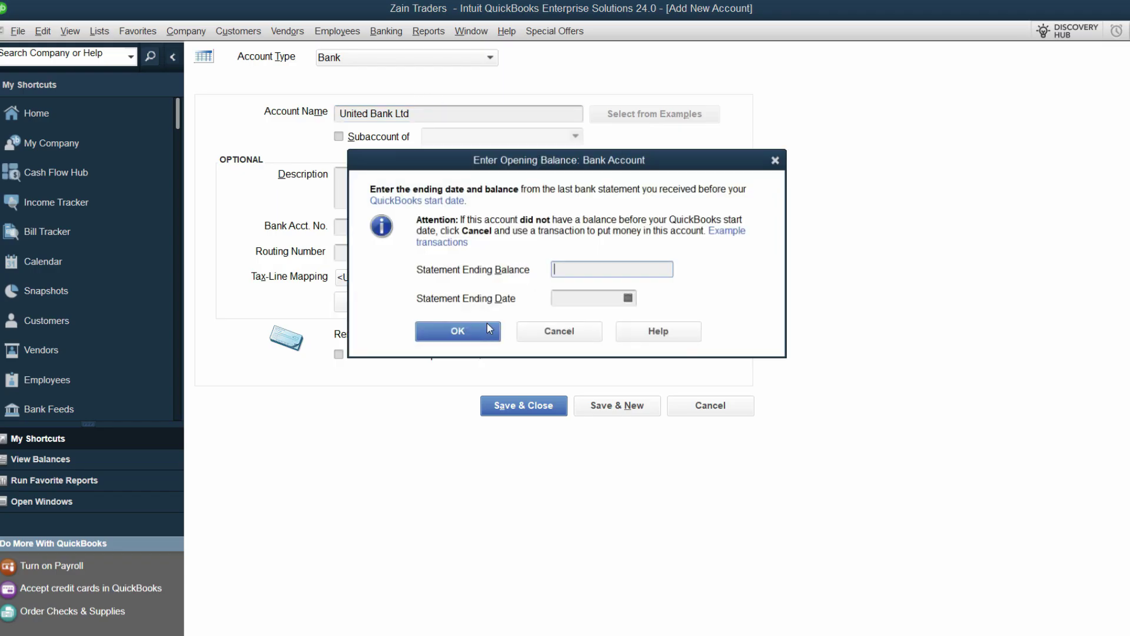
key(alt+Tab)
key(alt+Tab)
text(276399)
key(Tab)
text(01/01/2024)
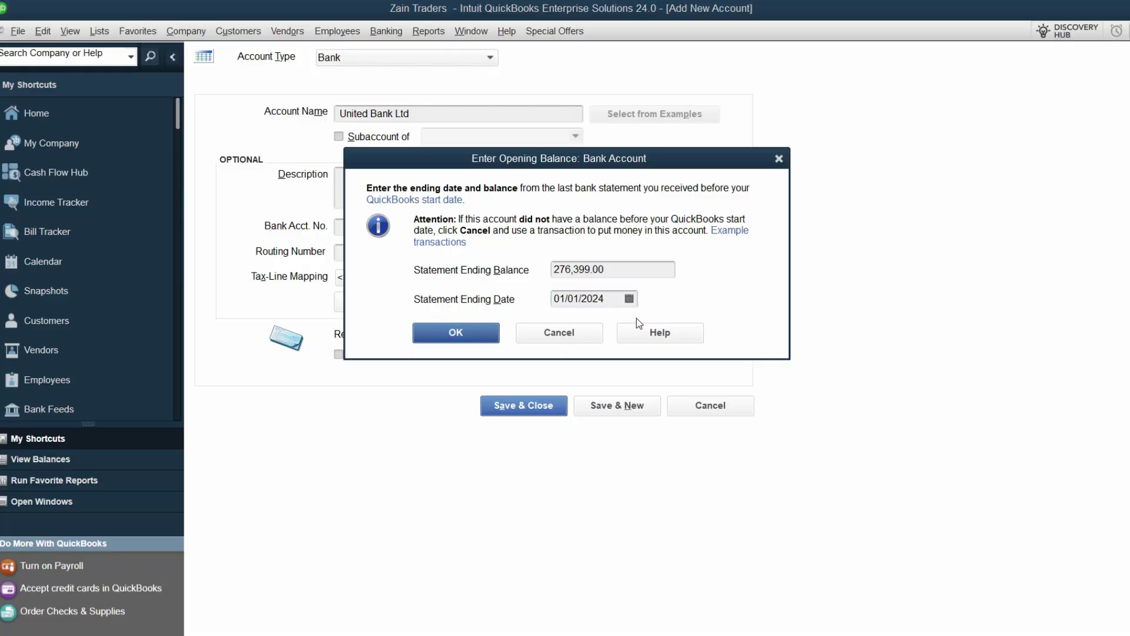
click(467, 339)
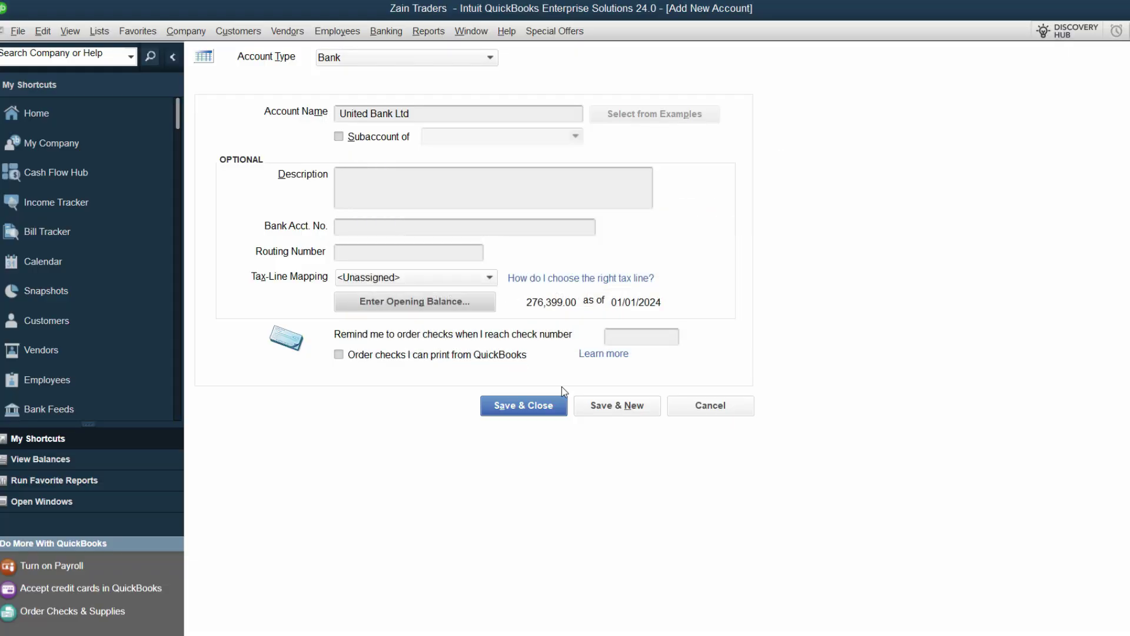
click(642, 412)
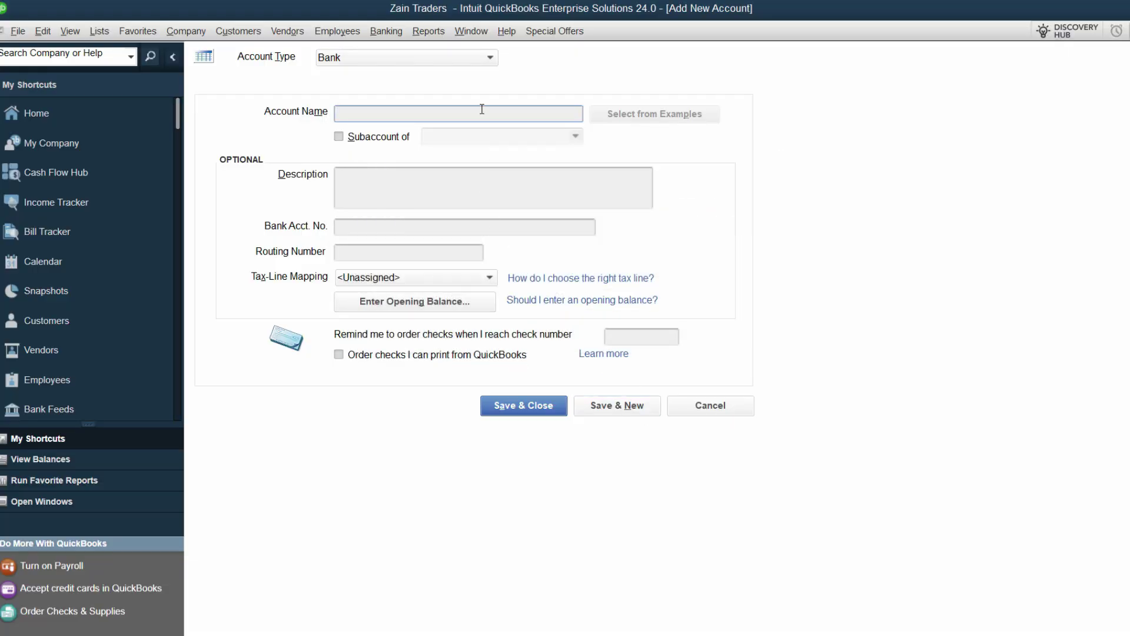
Step: Review the Capital Invested row in the PDF, highlighting its 4,800,000 credit
key(alt+Tab)
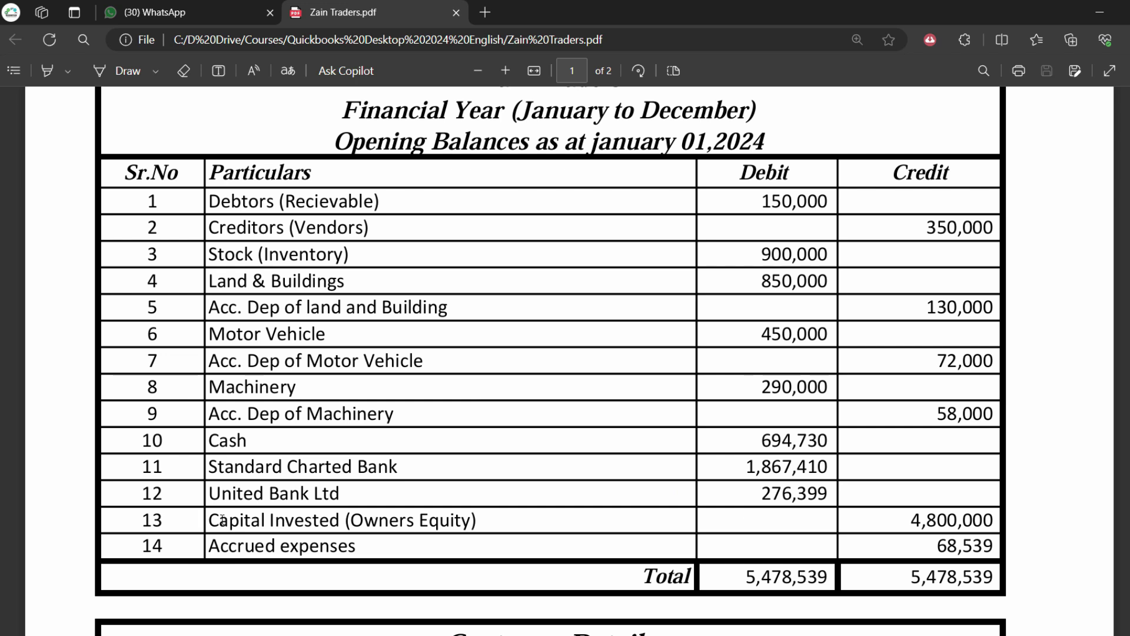
drag(222, 520, 513, 518)
right_click(513, 518)
click(606, 524)
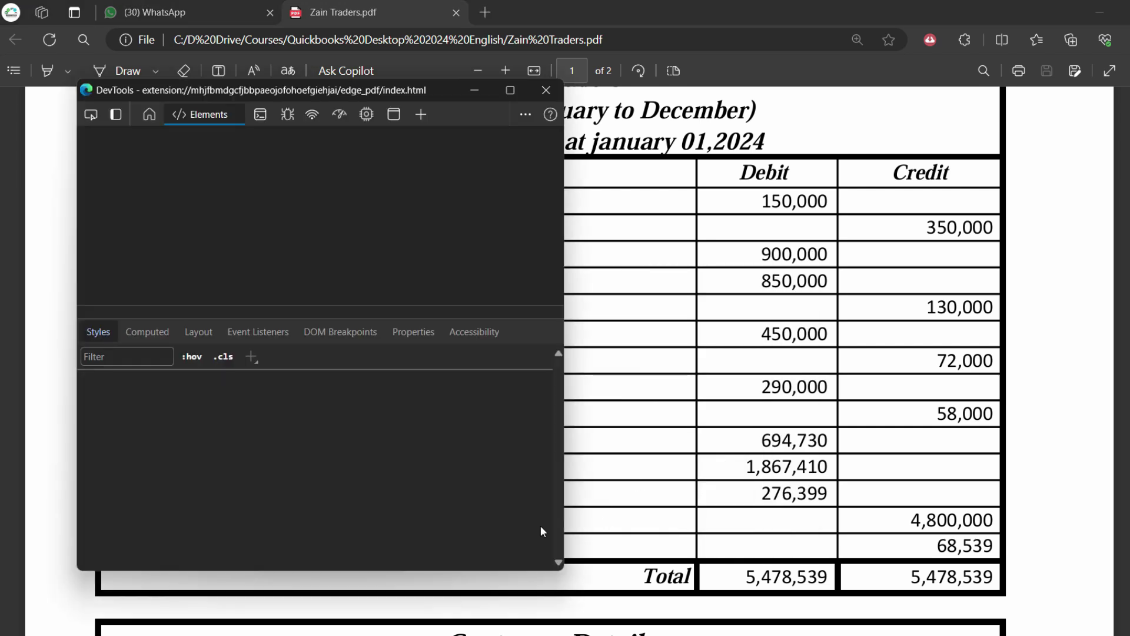
key(F12)
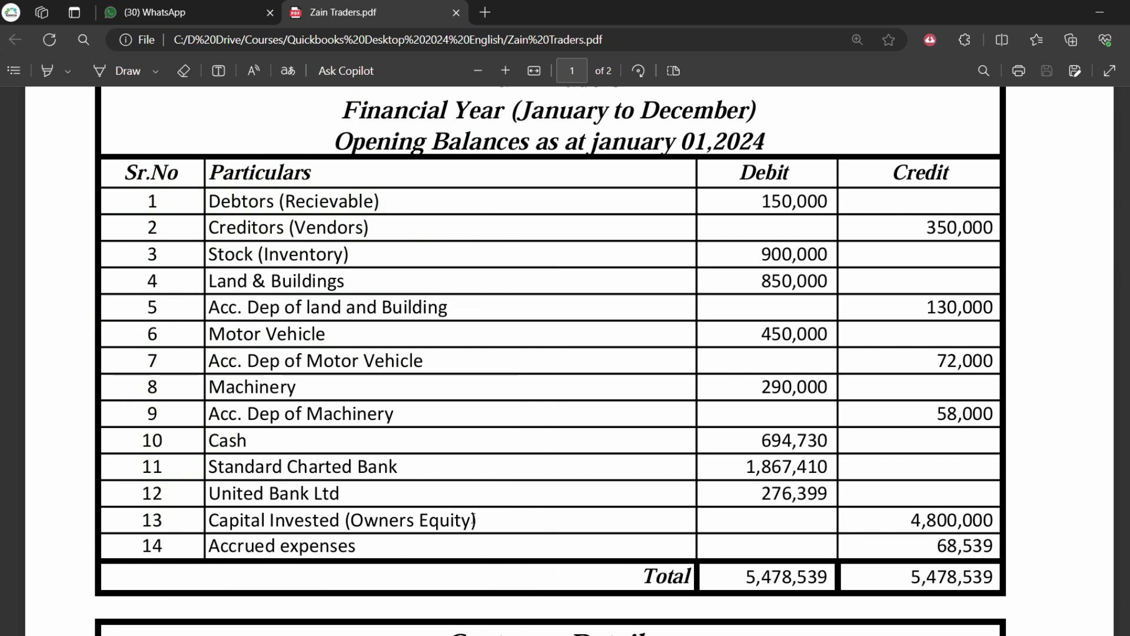
drag(900, 521, 994, 526)
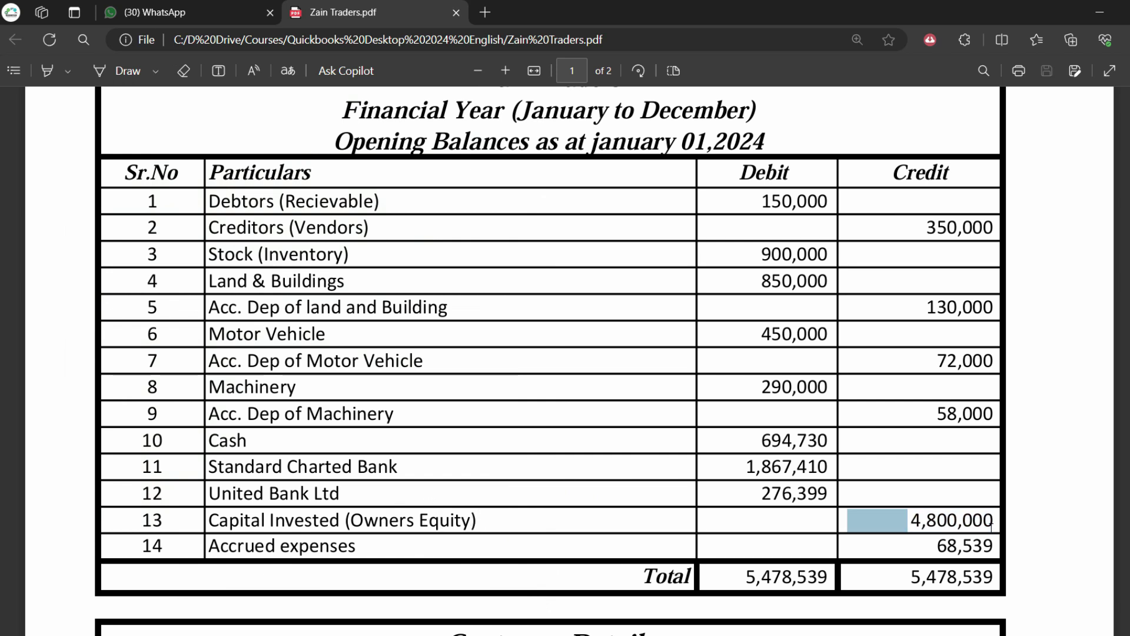
click(989, 520)
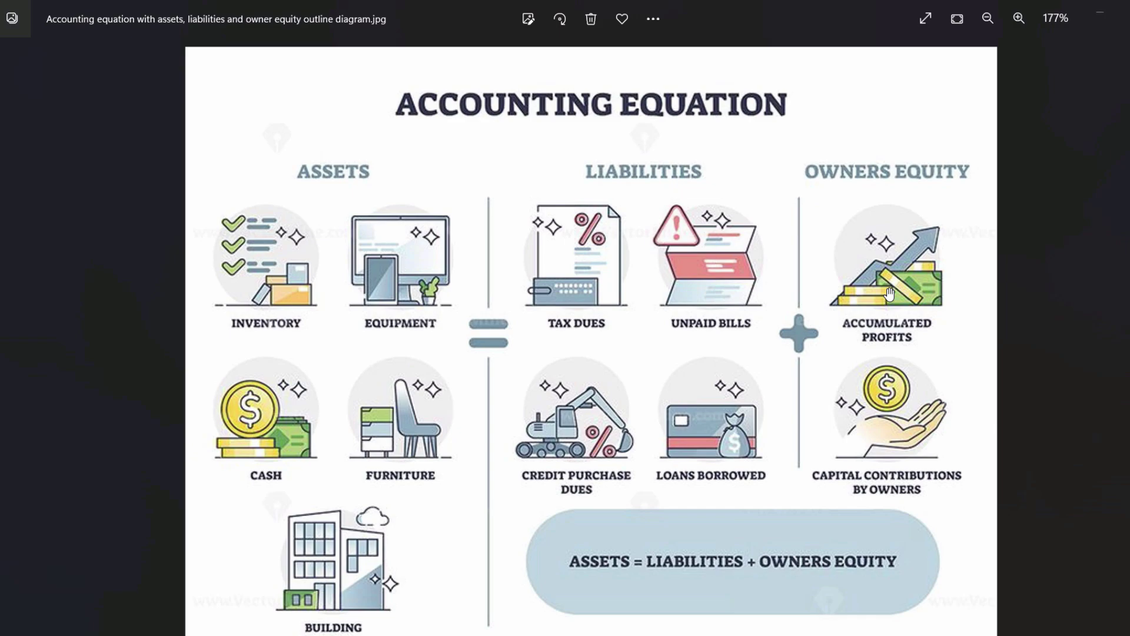
Step: Bring the Zain Traders opening-balances PDF back in front of the equation diagram
key(alt+Tab)
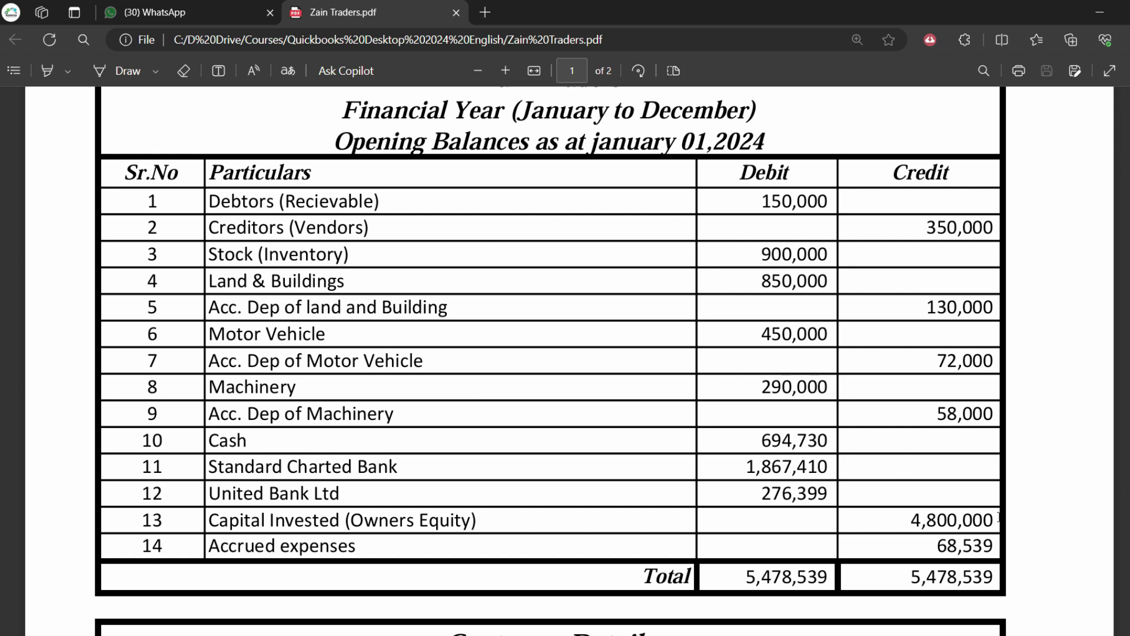
Step: Highlight the 4,800,000 Capital Invested credit in the PDF again
drag(999, 518, 911, 519)
click(923, 521)
double_click(911, 520)
click(935, 546)
Step: Select the Accrued expenses label in row 14, then bring up the Accrued Expenses image
triple_click(285, 549)
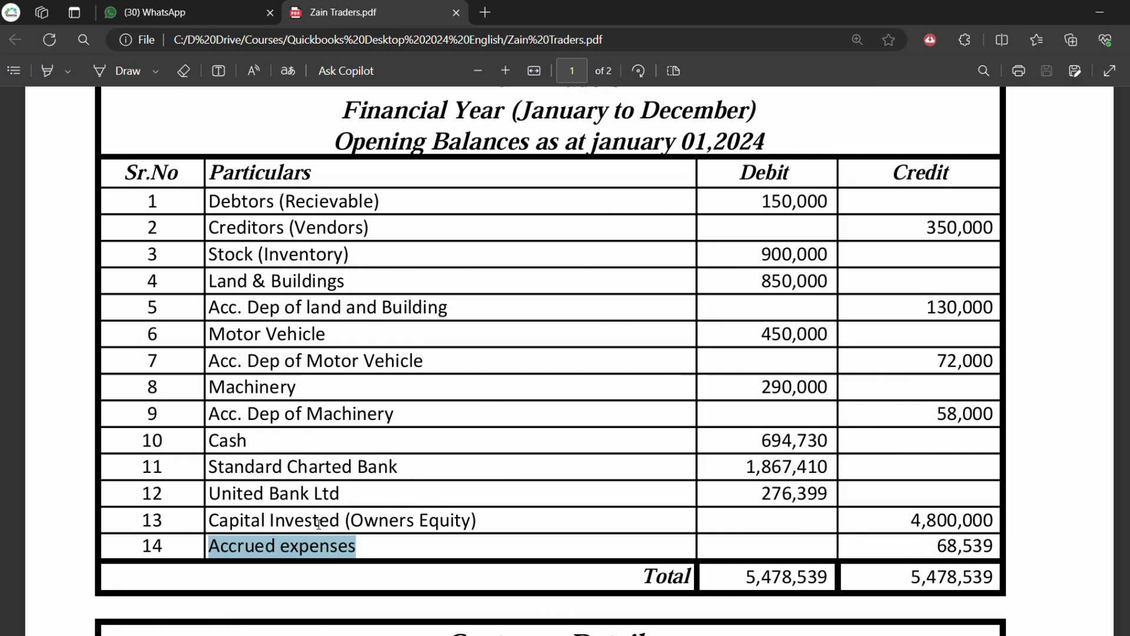
click(249, 549)
key(ctrl+a)
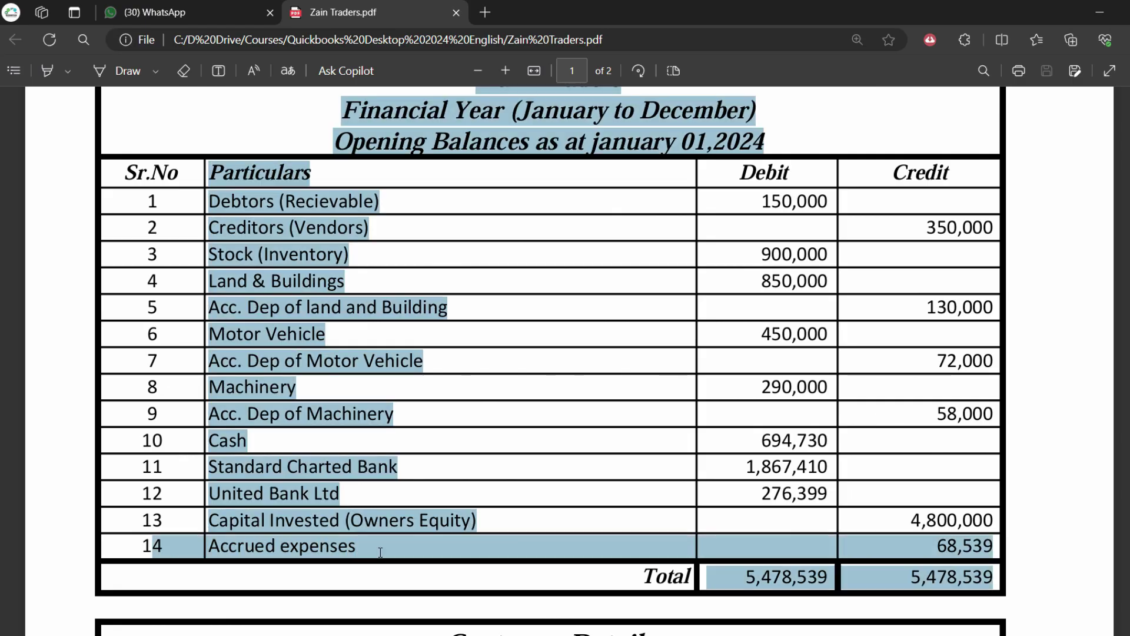
drag(357, 548, 210, 547)
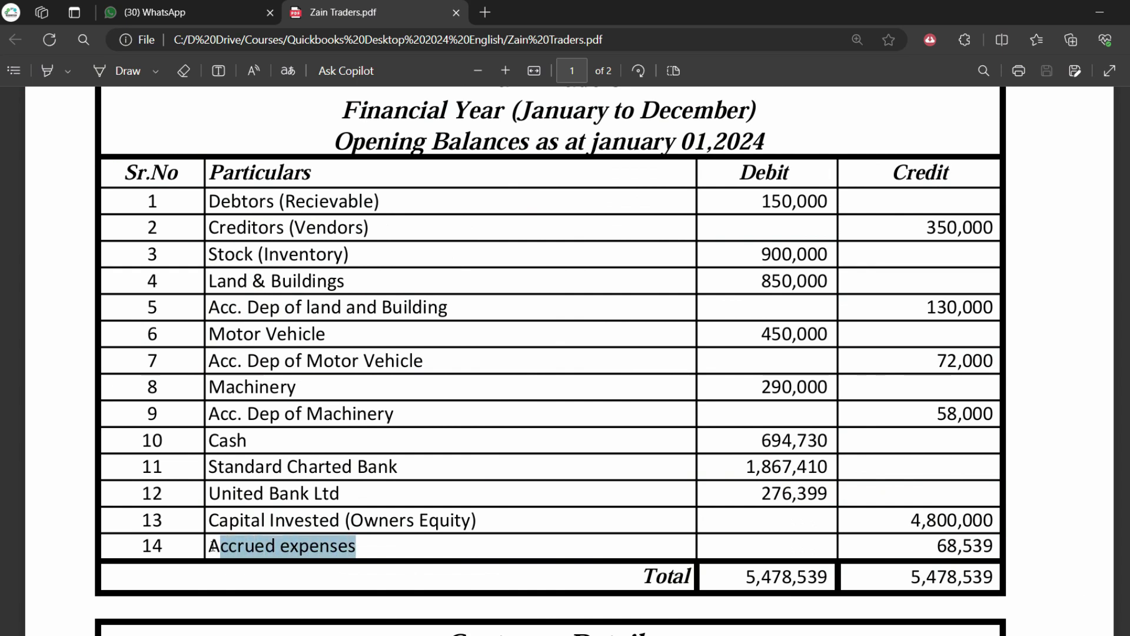
right_click(215, 553)
click(323, 560)
click(368, 546)
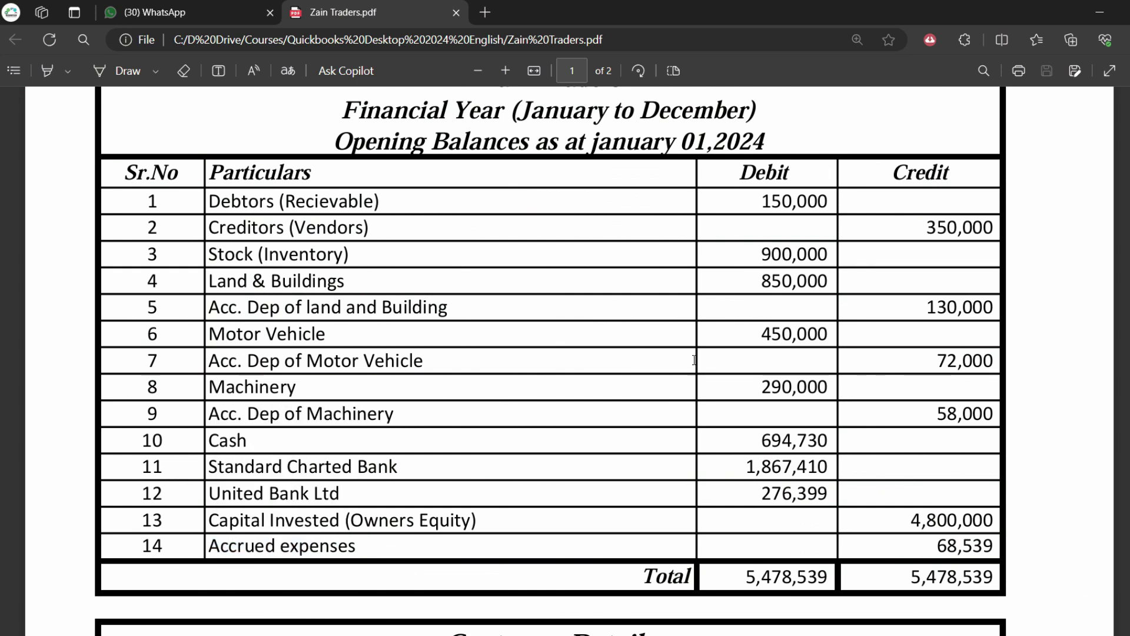
key(alt+Tab)
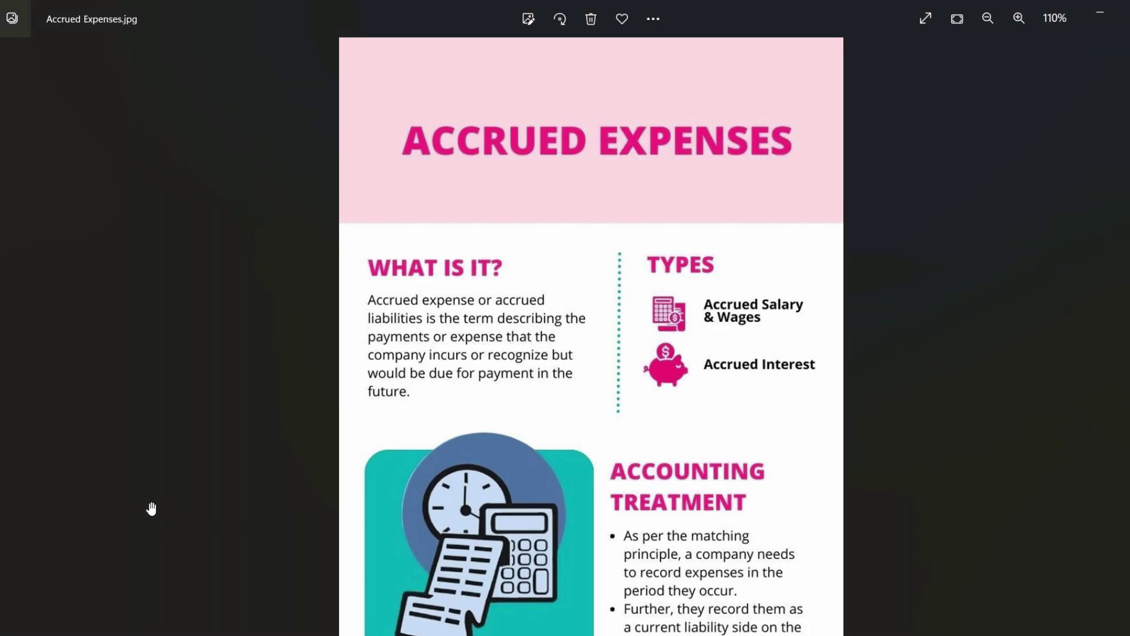